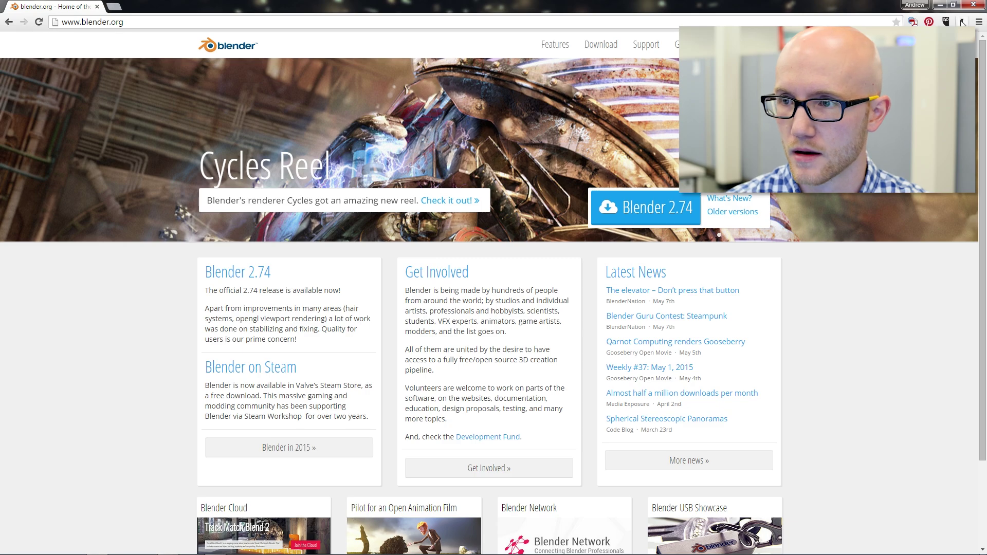
Switch from the browser to the desktop and open the Scan Data Rendering folder
click(940, 5)
click(20, 66)
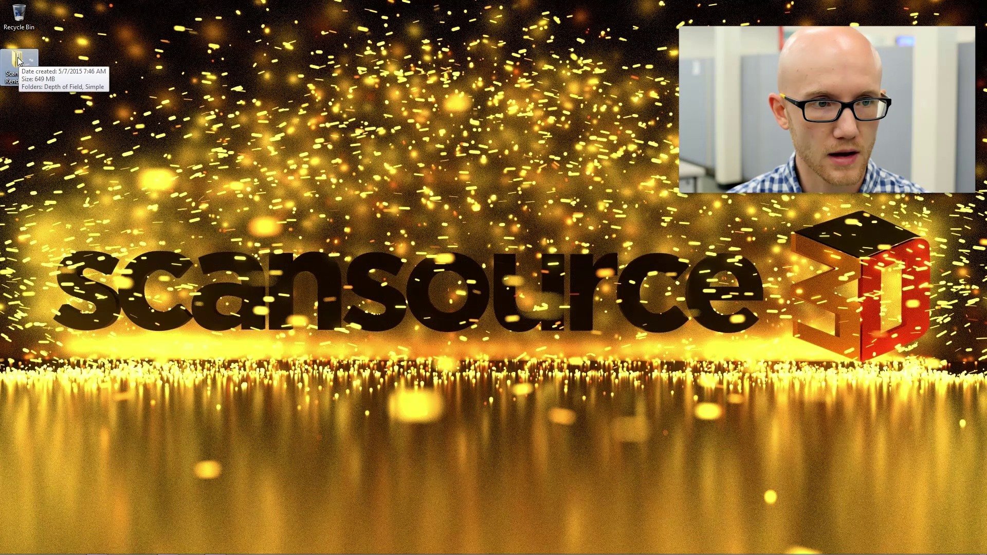
double_click(18, 61)
drag(250, 47, 347, 34)
Look through the files in the 1 - Simple and 2 - Depth of Field folders
click(344, 89)
click(347, 101)
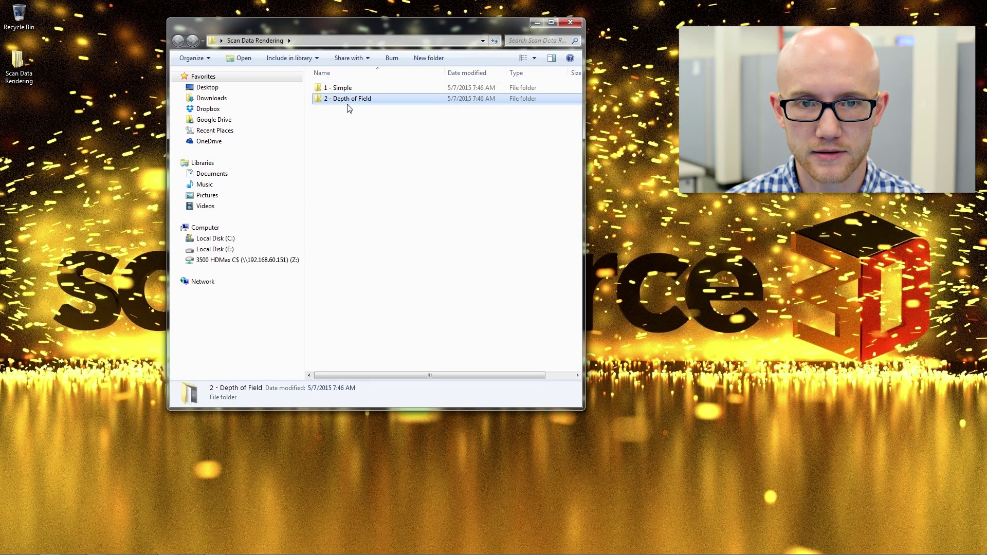
click(351, 89)
double_click(353, 88)
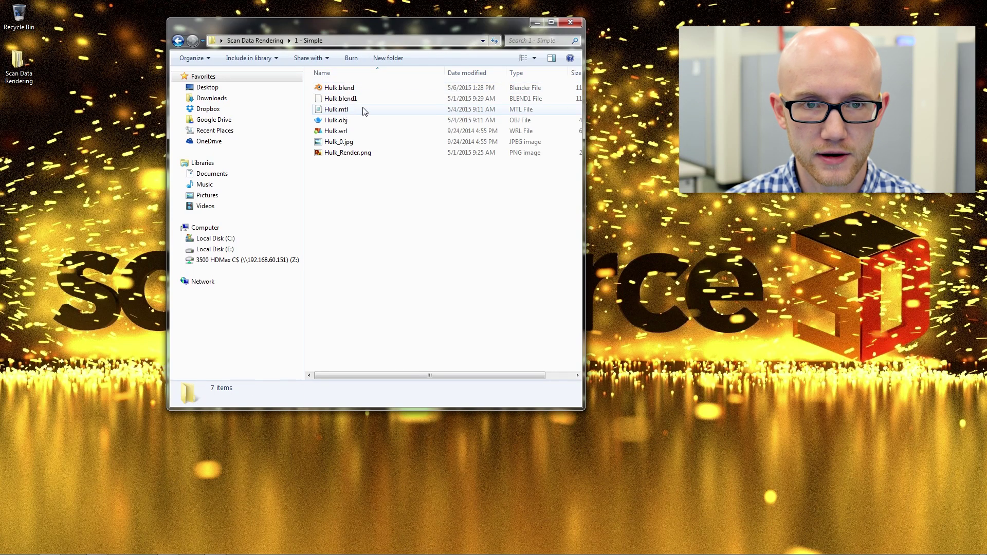
click(178, 41)
double_click(334, 100)
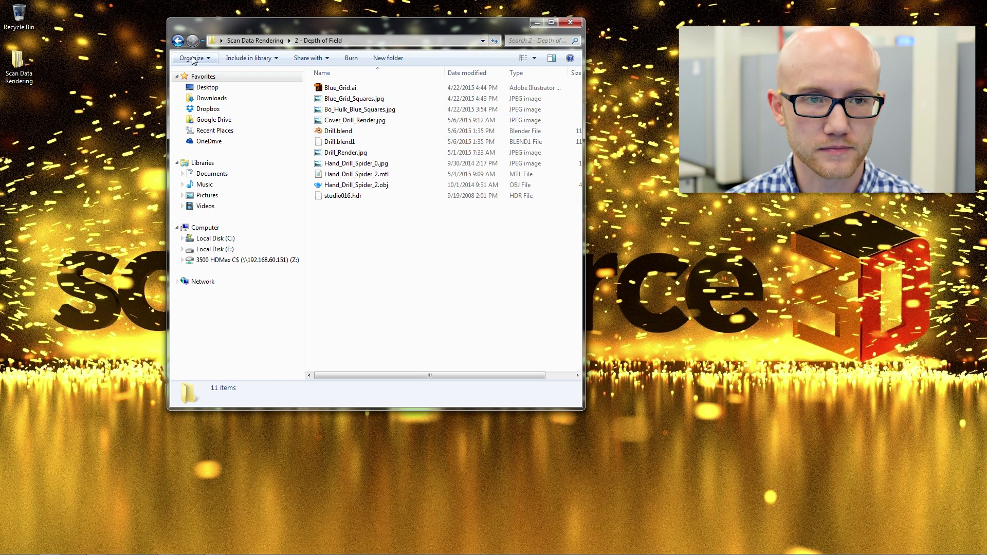
Open Hulk.blend from the 1 - Simple folder in Blender
click(178, 40)
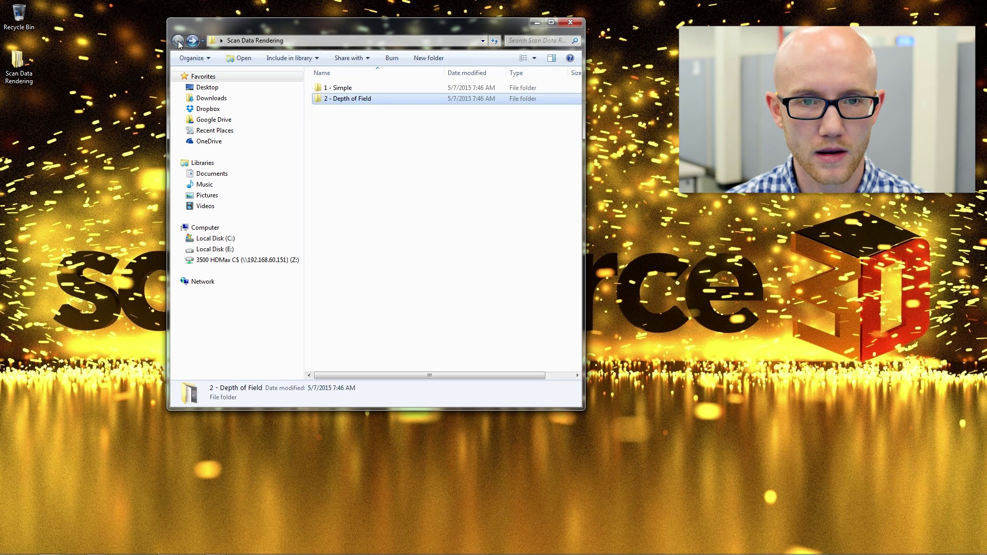
double_click(343, 90)
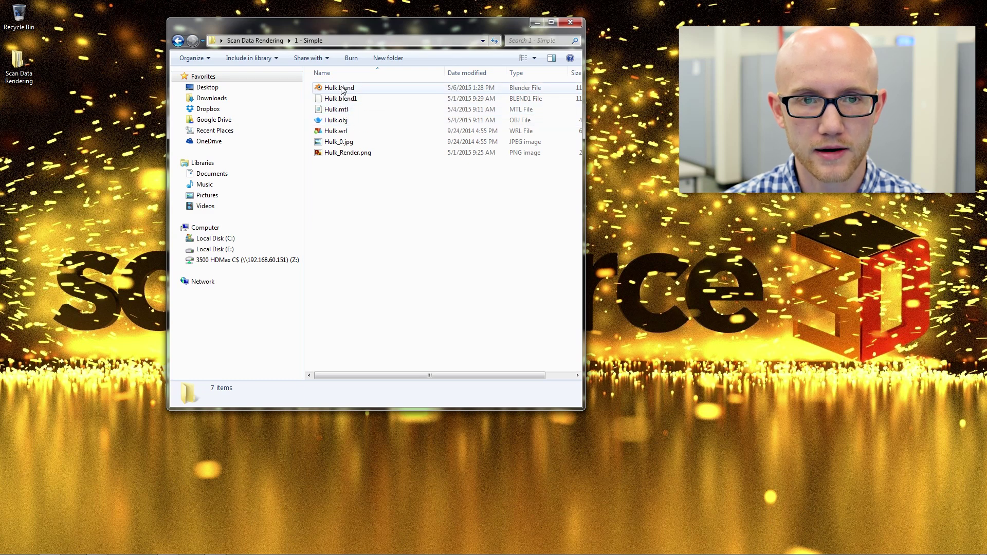
double_click(342, 89)
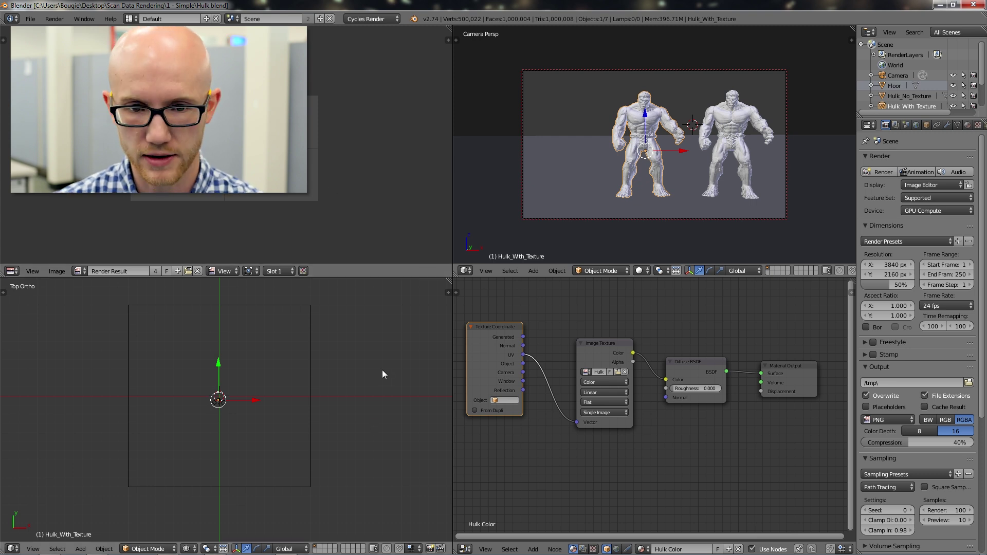
Start the Screencast Keys display from the 3D view's properties, and hide the properties again
key(n)
drag(446, 424, 445, 514)
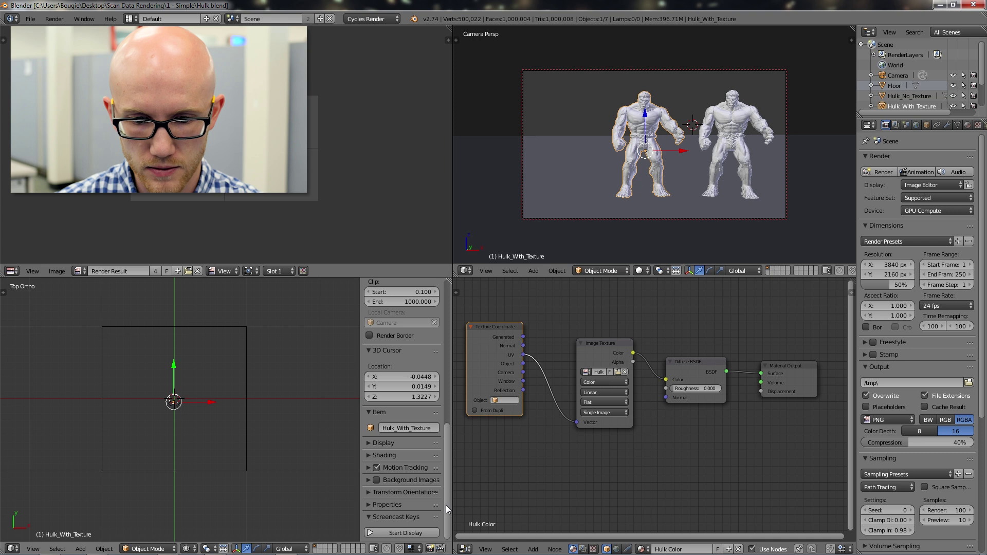
click(391, 532)
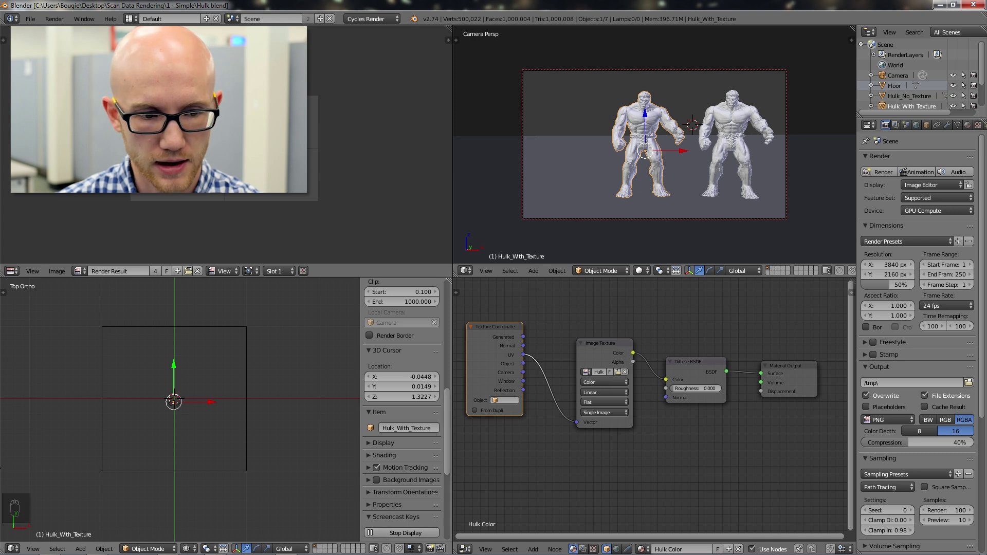
drag(447, 458, 446, 492)
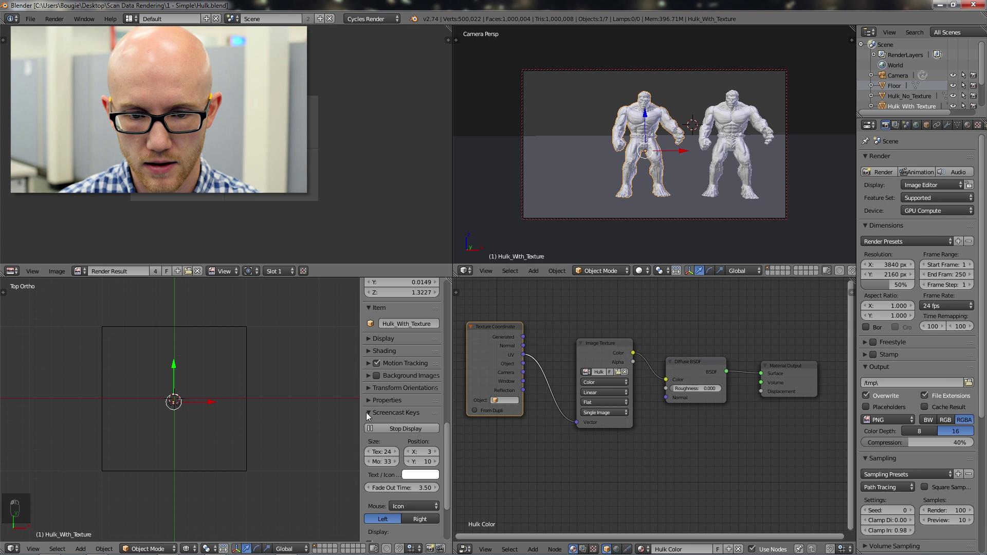
key(n)
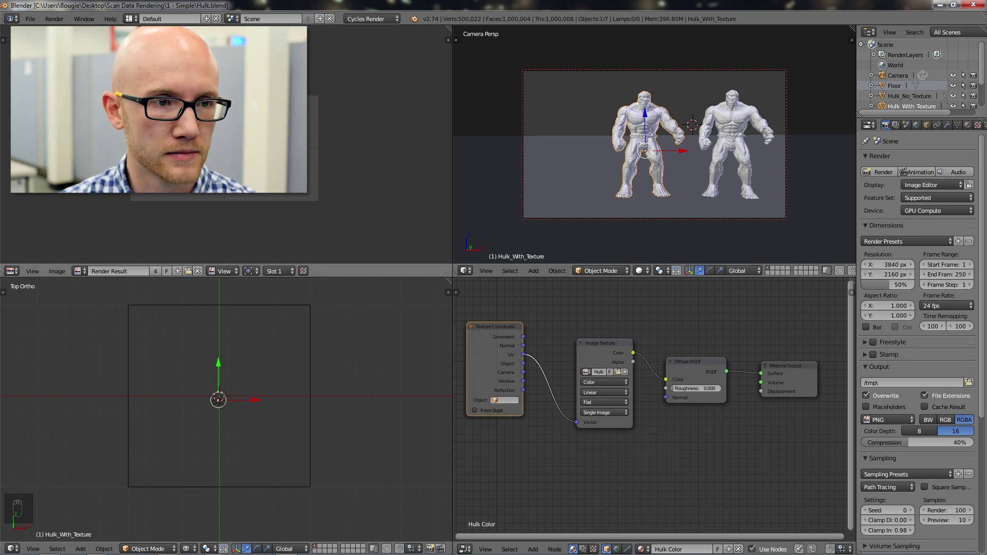
Set the render engine to Cycles Render
click(30, 19)
click(30, 19)
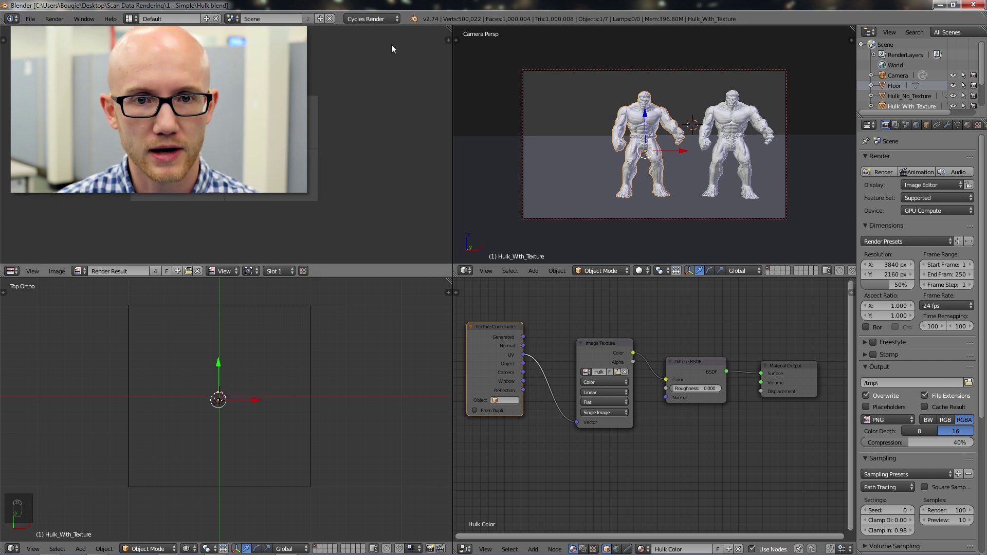
click(399, 19)
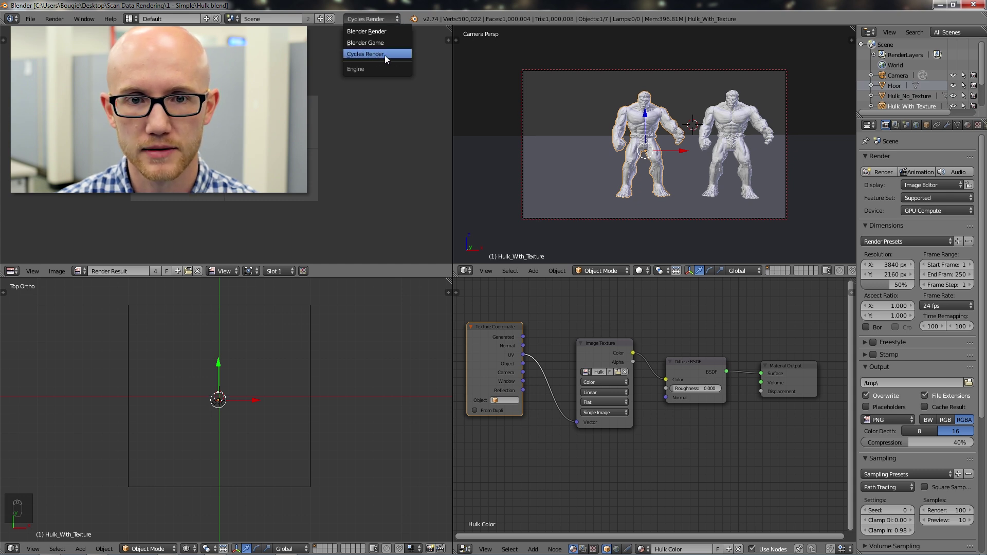
click(384, 55)
click(394, 18)
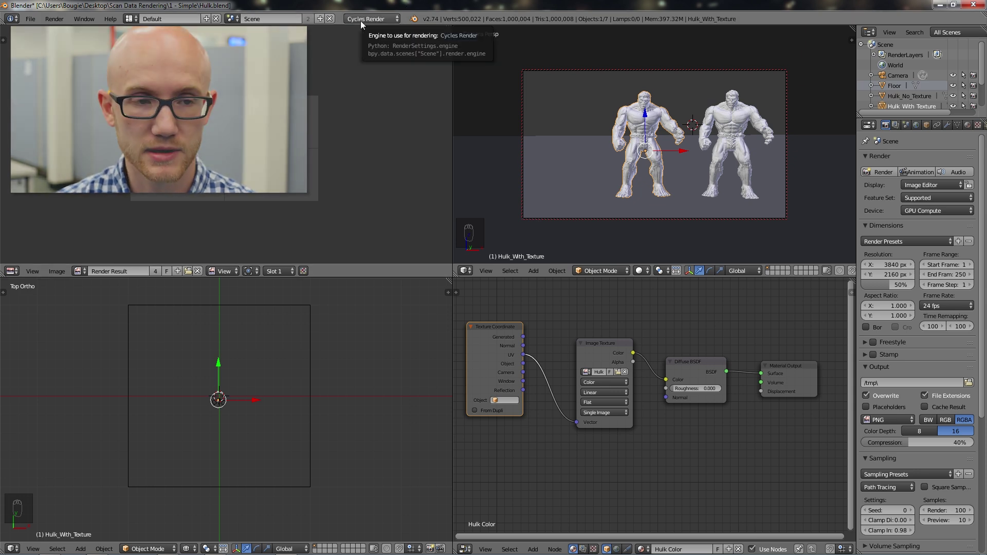
Set the system compute device to CUDA with the Quadro K4000 in the user preferences and save the user settings
click(30, 21)
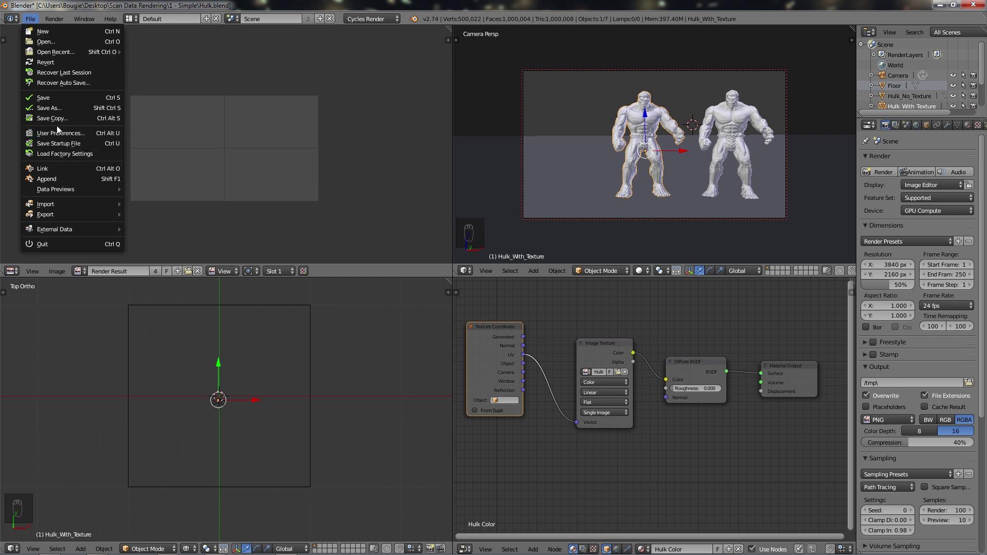
click(73, 136)
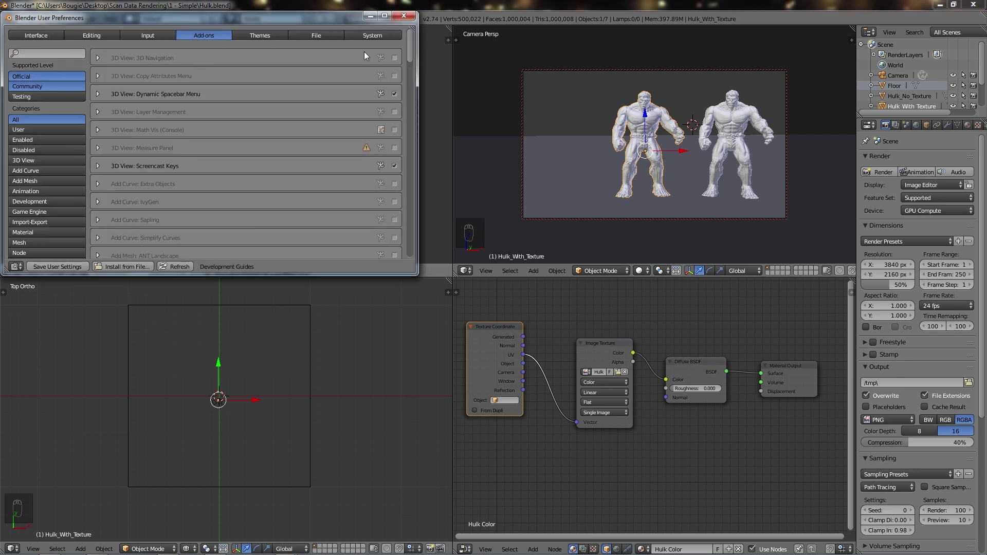
click(374, 33)
drag(409, 69, 406, 125)
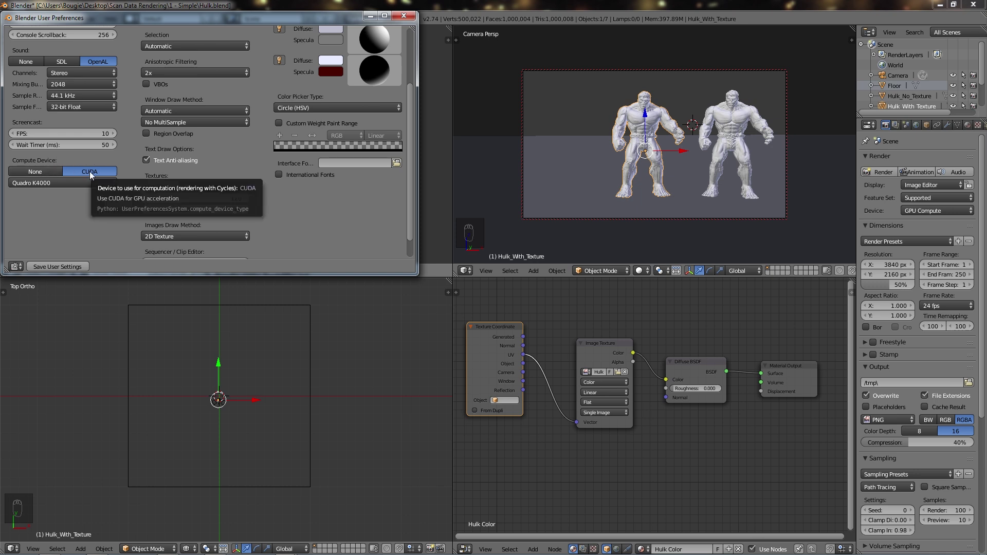
click(103, 183)
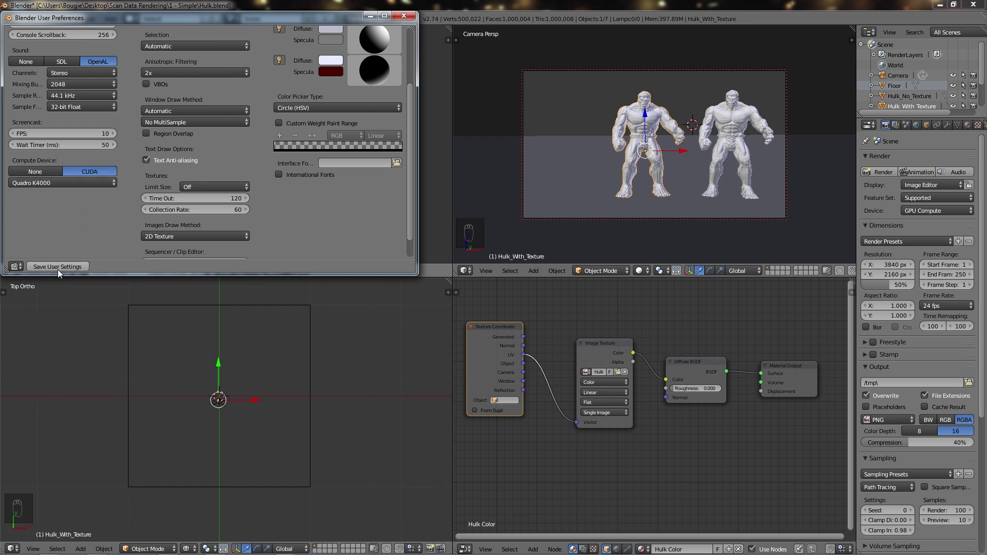
click(77, 266)
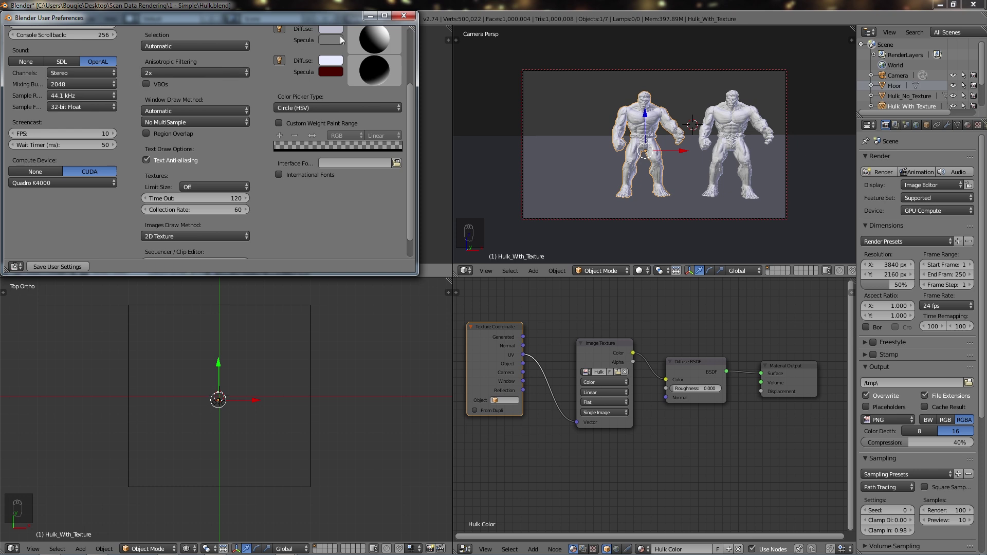
click(404, 16)
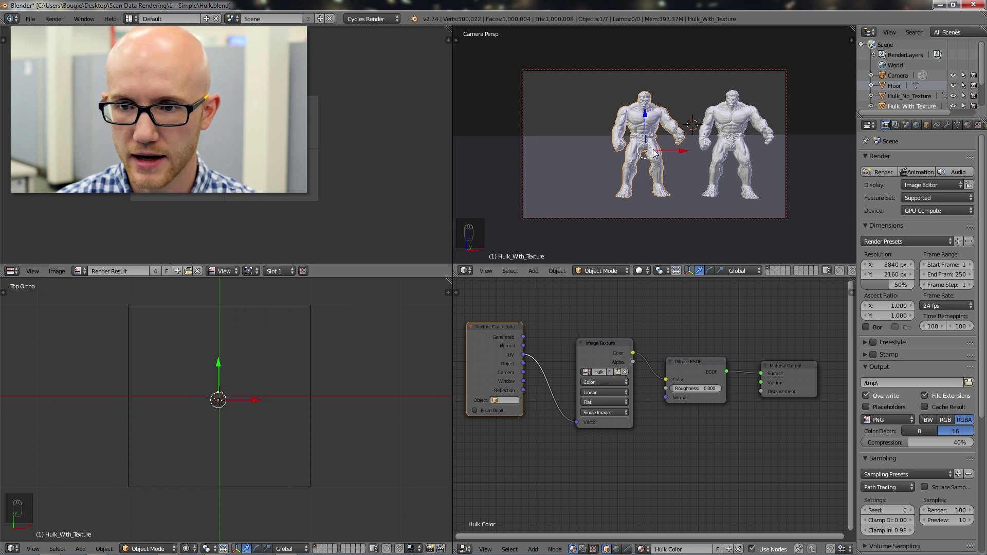
Select the untextured and textured Hulk models alternately to compare their material node setups, finishing on Hulk_No_Texture
right_click(733, 122)
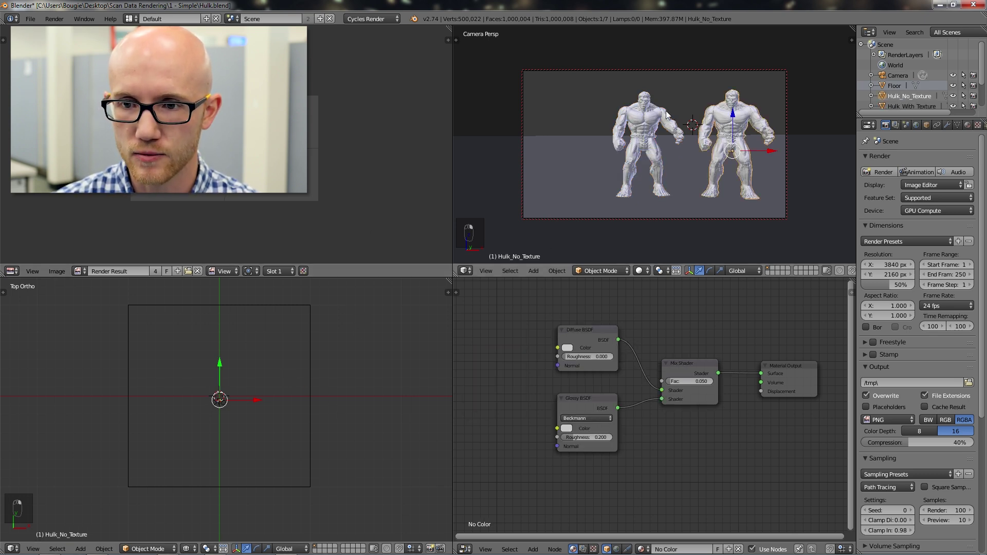
right_click(642, 121)
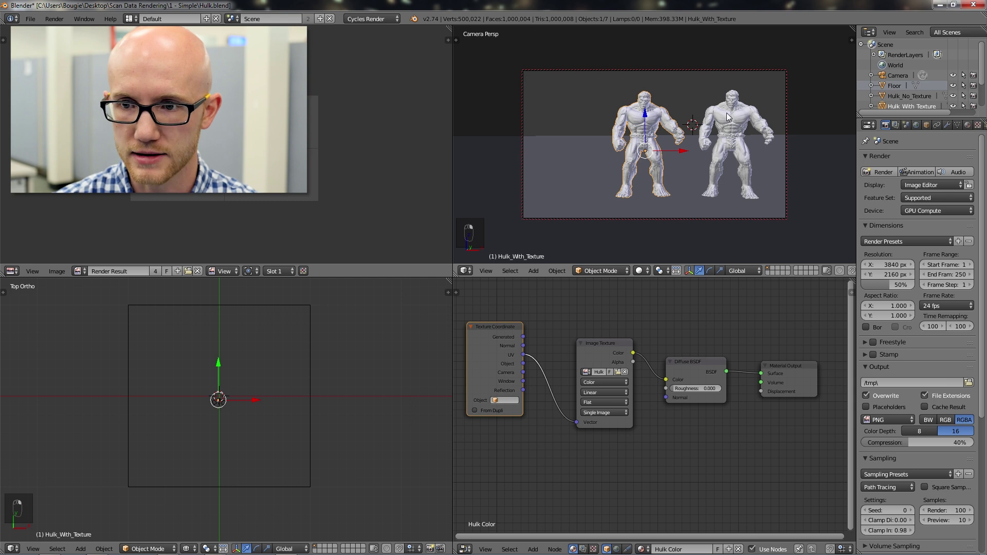
right_click(732, 122)
right_click(650, 119)
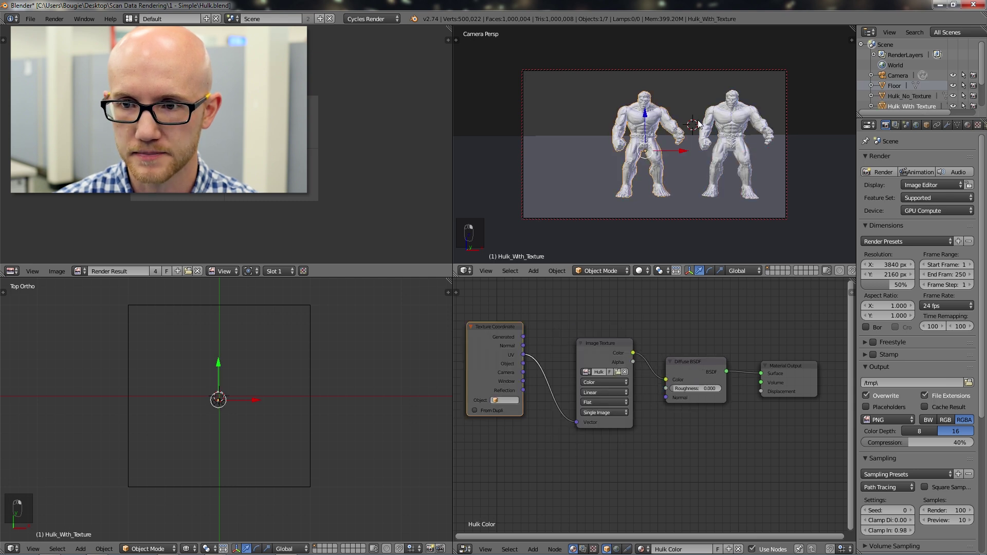
right_click(732, 122)
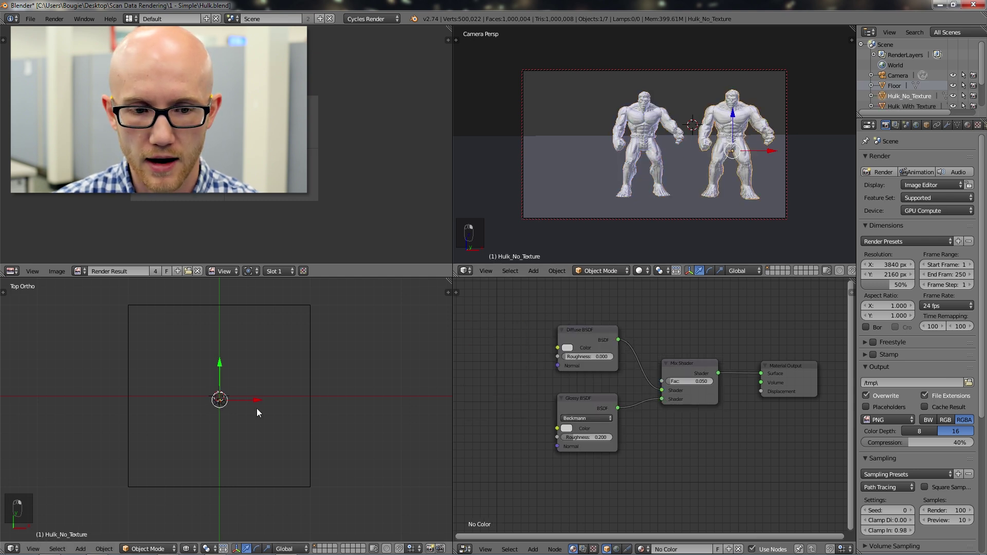
Place the 3D cursor at several spots in the camera and top views, finishing near the floor's back-right corner
click(581, 166)
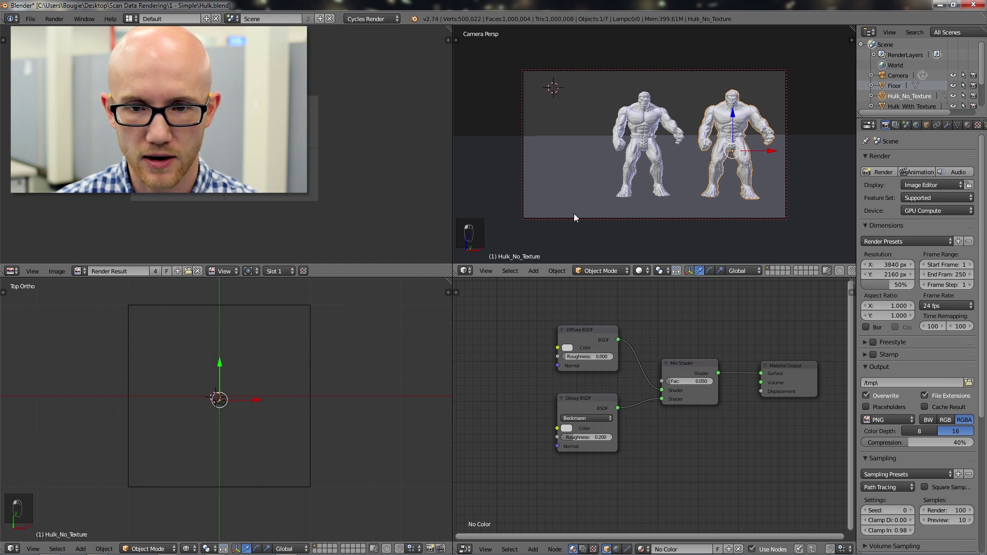
click(690, 115)
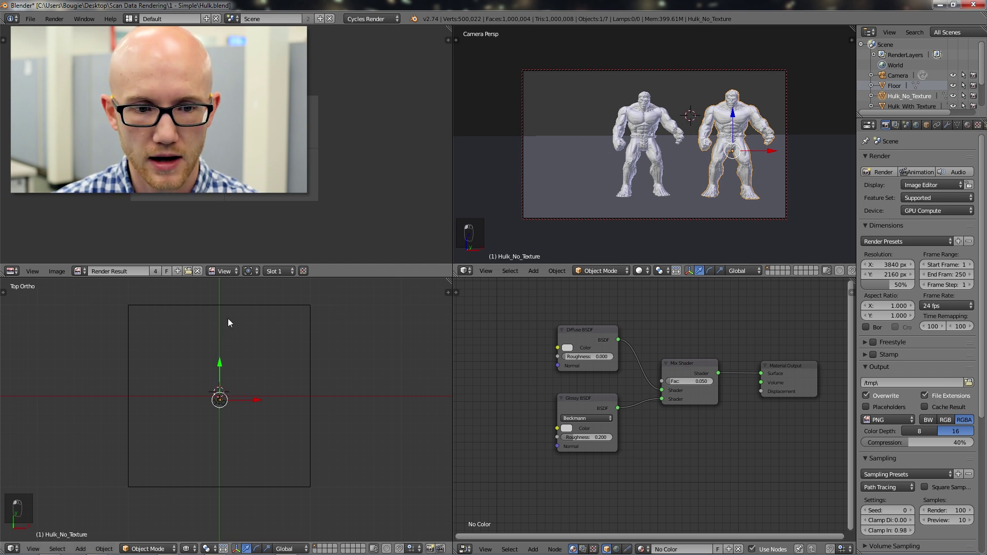
click(155, 322)
click(162, 394)
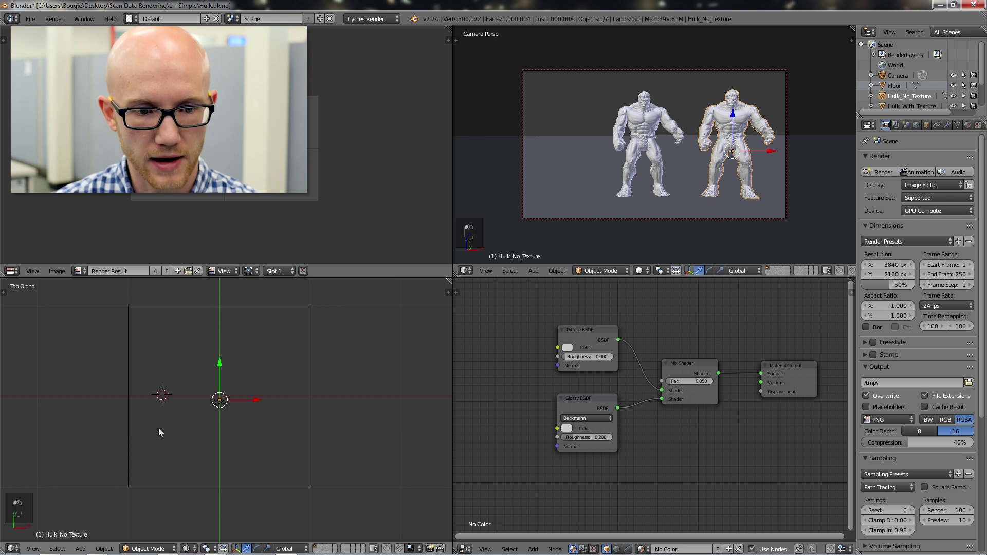
click(228, 431)
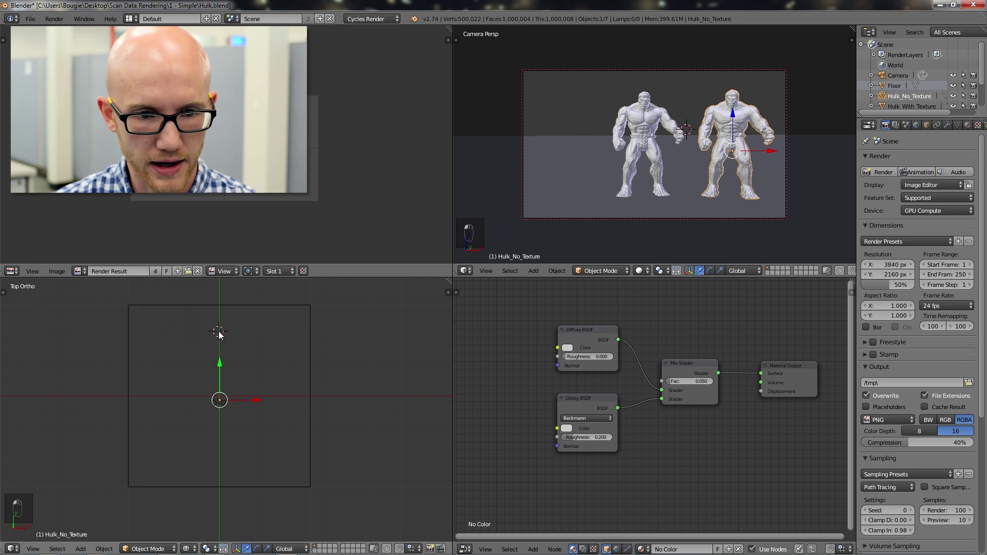
click(219, 400)
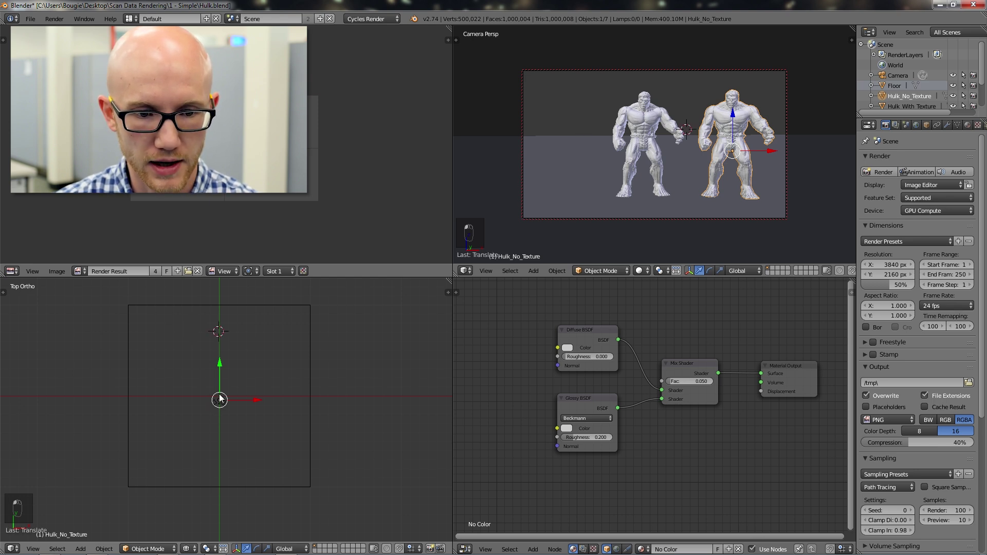
click(263, 342)
Examine the scene layout around the two Hulk models from above, including the floor, camera and large angled planes
scroll(218, 406, up, 1)
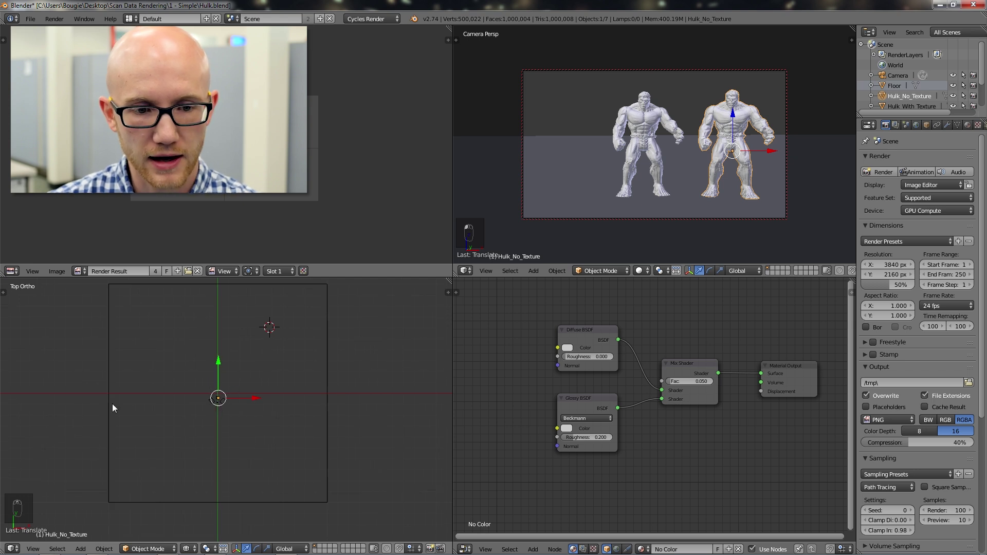
scroll(221, 394, down, 5)
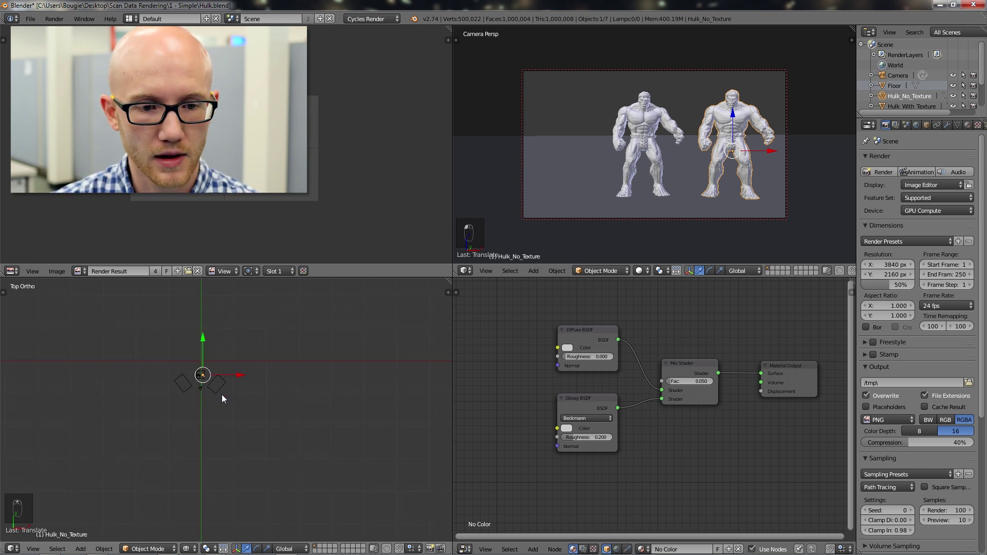
middle_drag(166, 318, 211, 373)
key(KP_1)
key(KP_7)
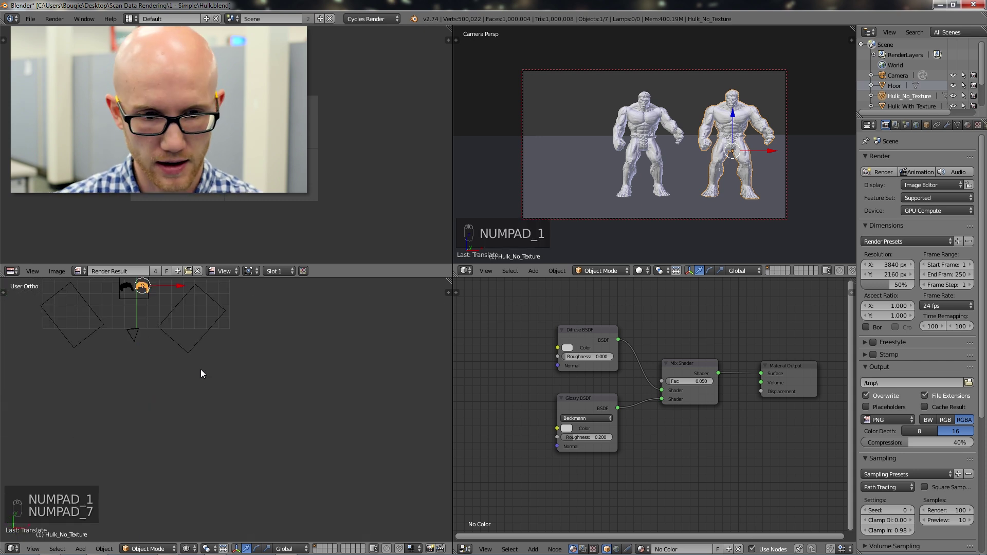
shift+middle_drag(187, 359, 250, 389)
scroll(206, 387, up, 5)
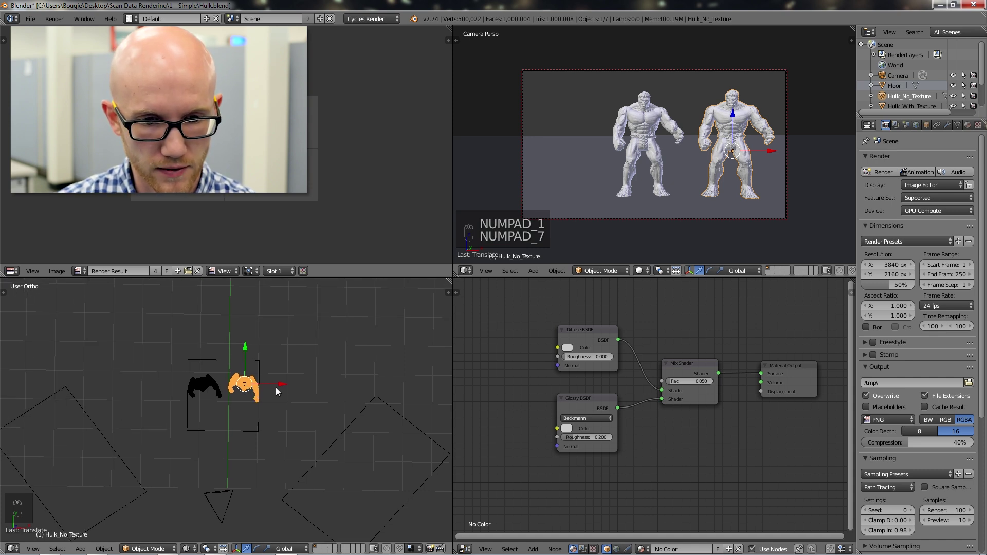
shift+middle_drag(277, 379, 254, 389)
scroll(181, 386, up, 3)
scroll(181, 387, down, 5)
middle_drag(181, 386, 181, 377)
scroll(178, 385, up, 6)
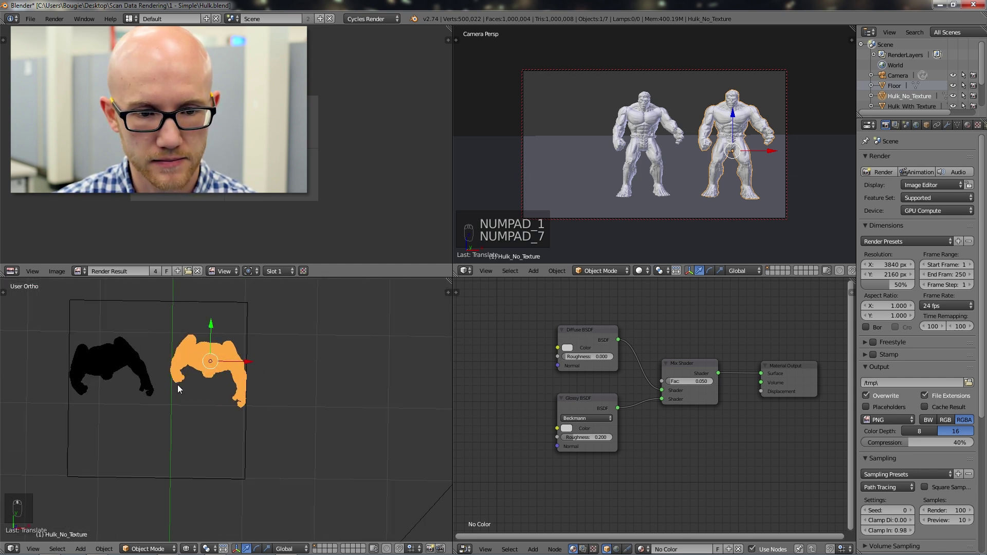
scroll(177, 385, down, 4)
scroll(220, 400, down, 1)
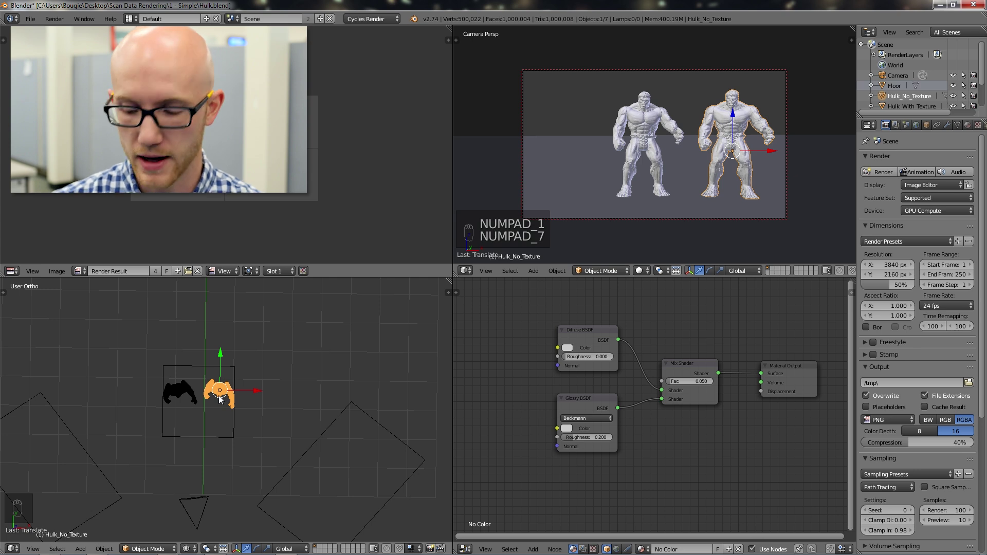
Examine the two Hulk models and the scene layout from the front, right and top orthographic views
key(KP_1)
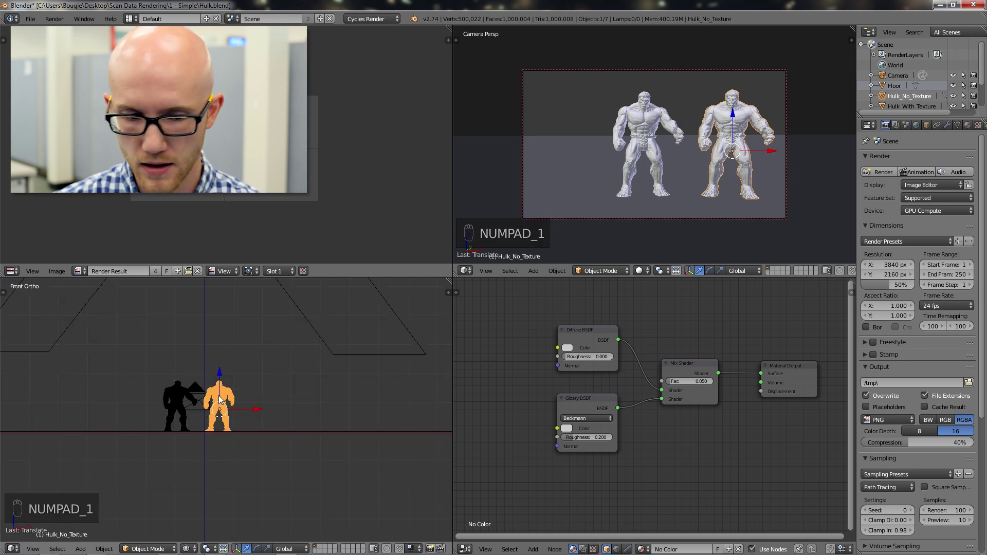
key(KP_3)
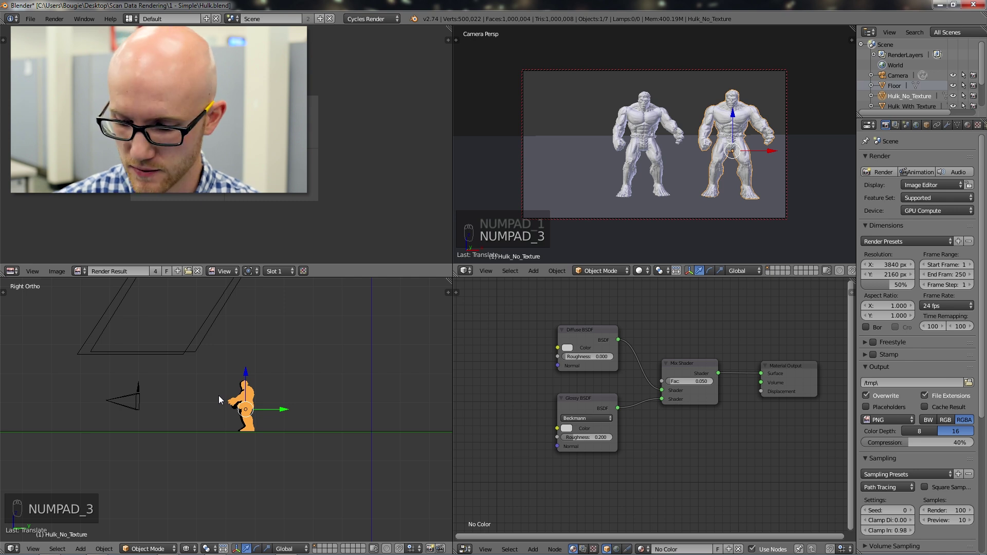
key(KP_7)
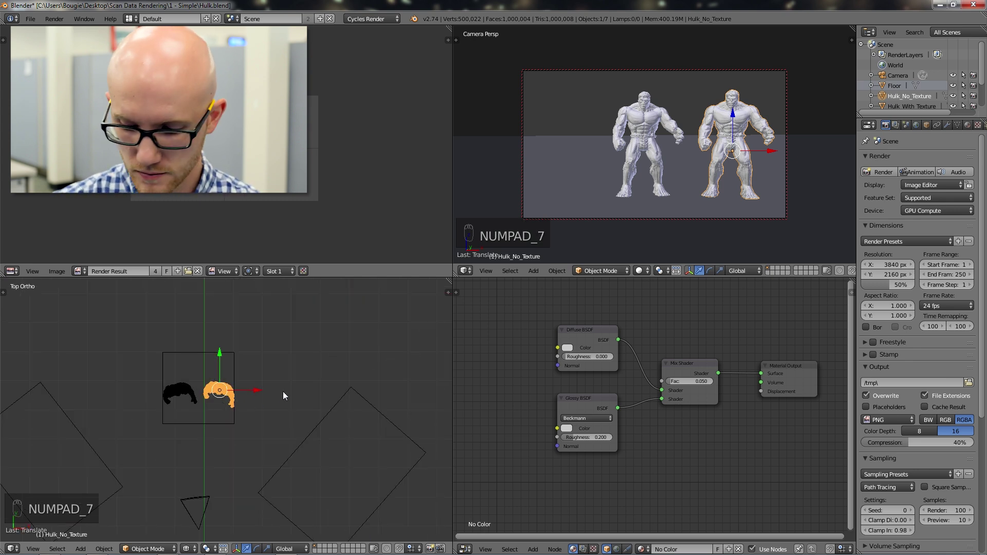
key(KP_1)
key(KP_3)
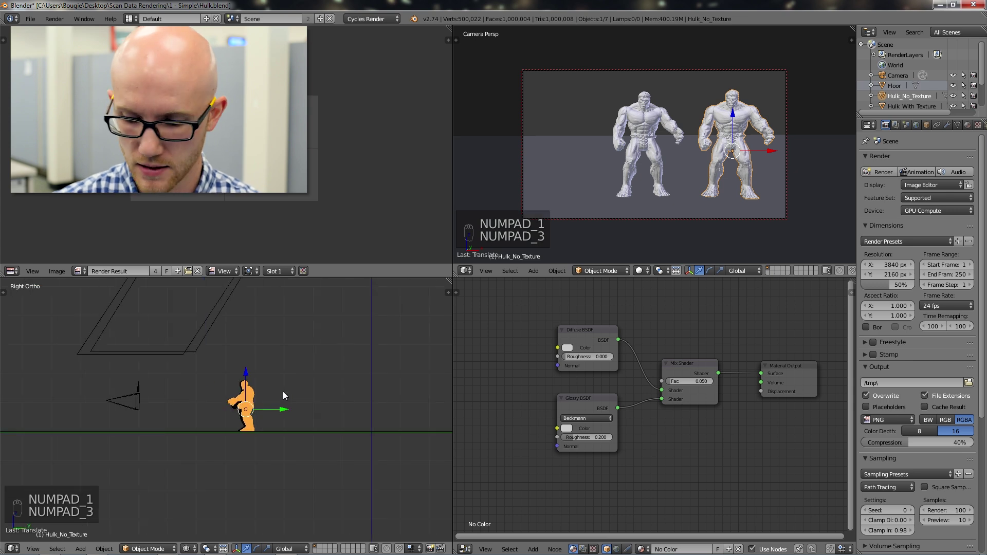
key(KP_7)
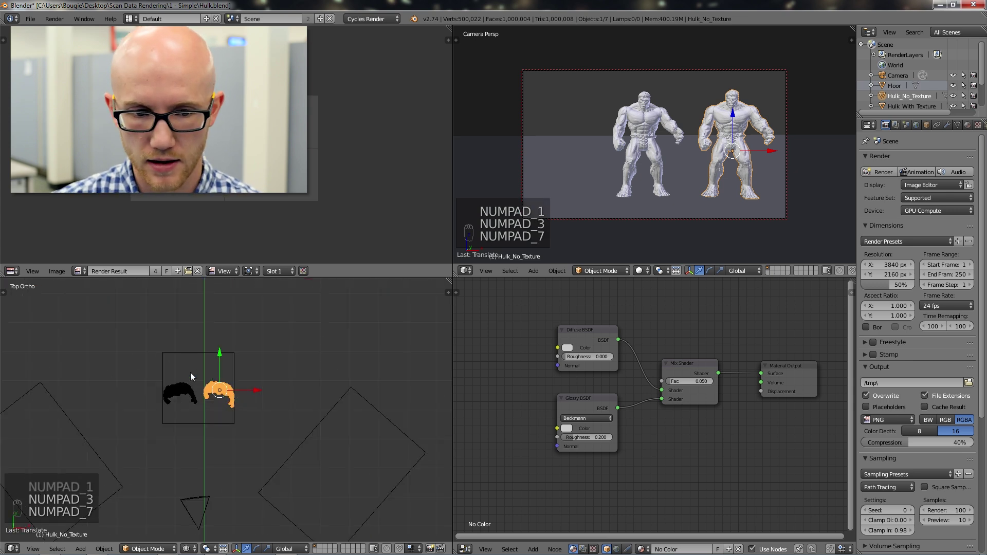
Select the textured Hulk model in a close-up top view of the two figures
scroll(190, 372, up, 3)
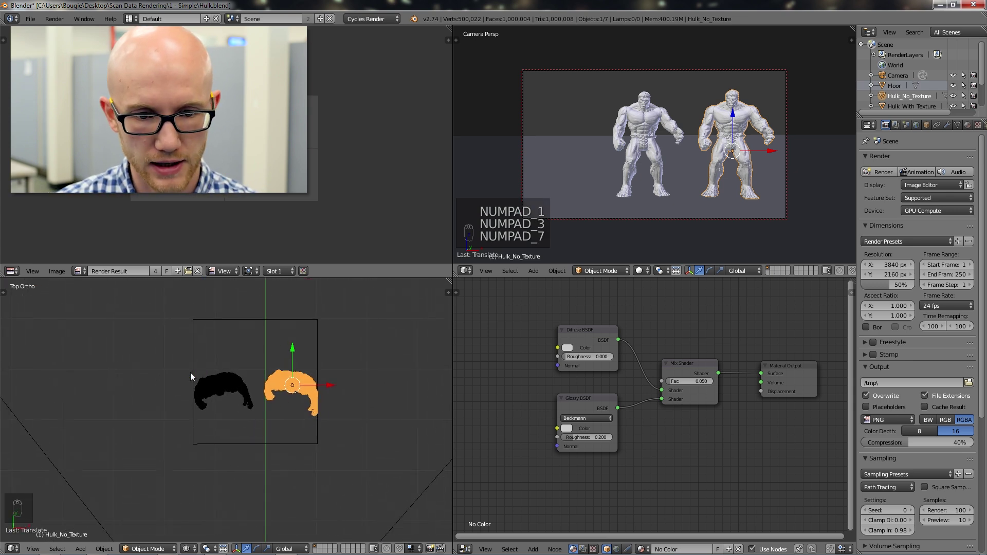
scroll(190, 372, up, 1)
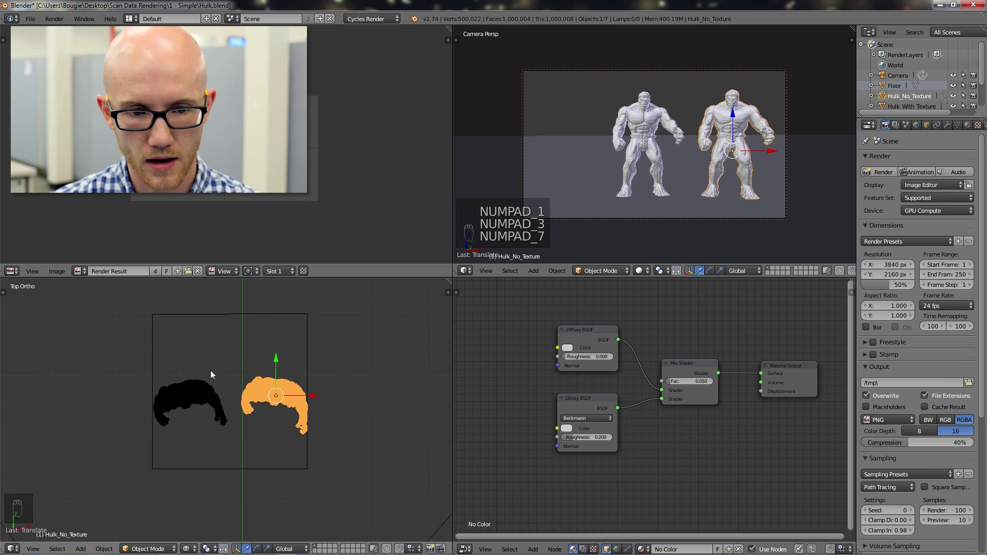
right_click(200, 392)
right_click(290, 396)
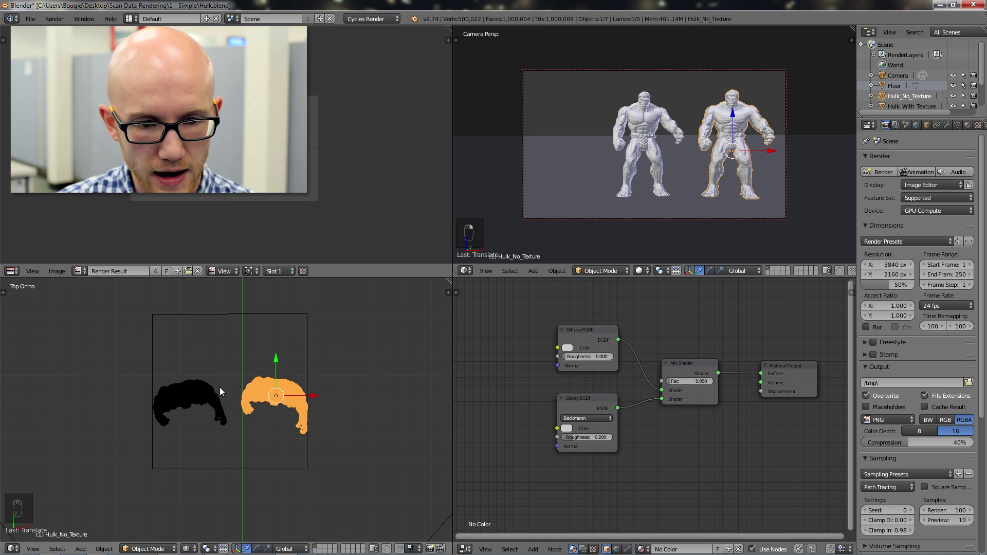
right_click(190, 394)
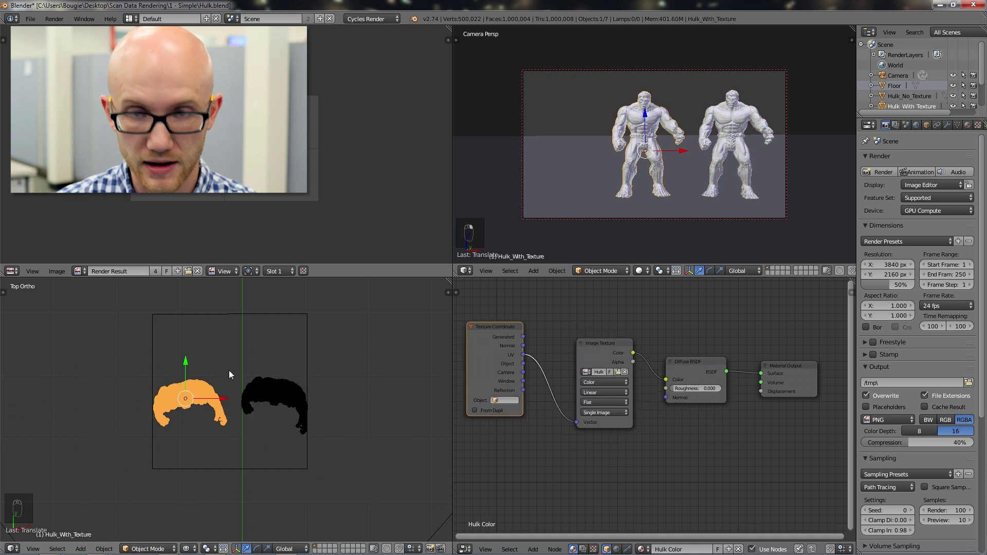
Try moving and scaling up the textured Hulk in the top view, cancelling each transform
key(g)
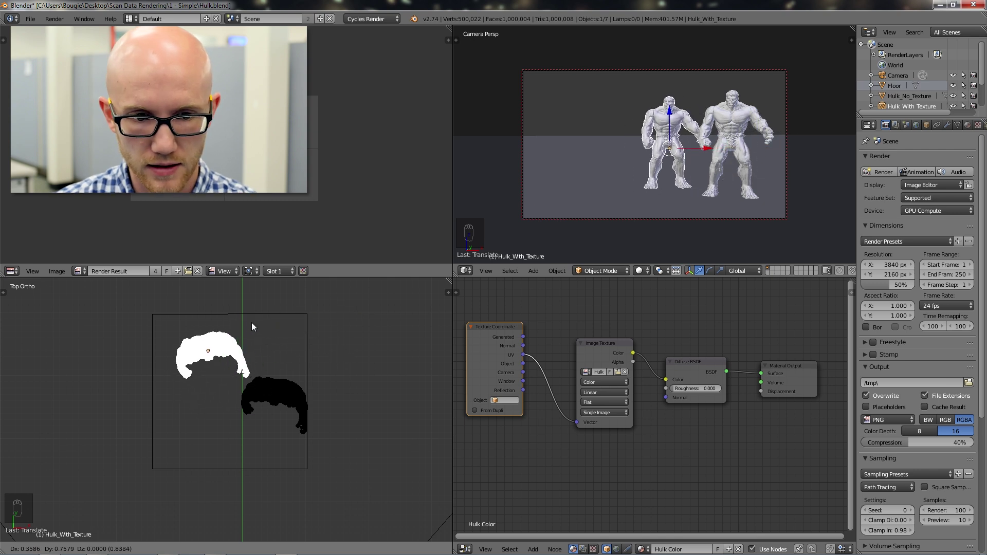
right_click(223, 334)
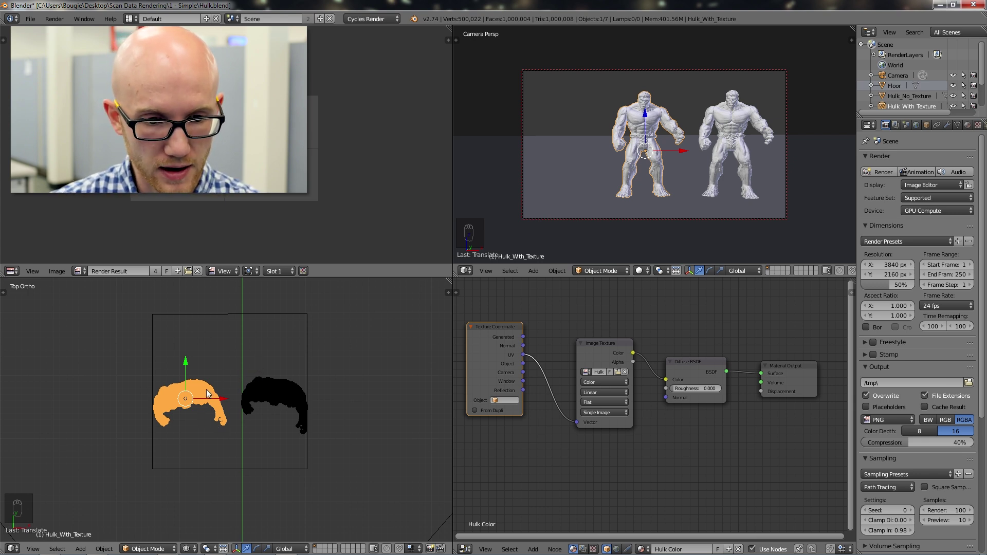
key(s)
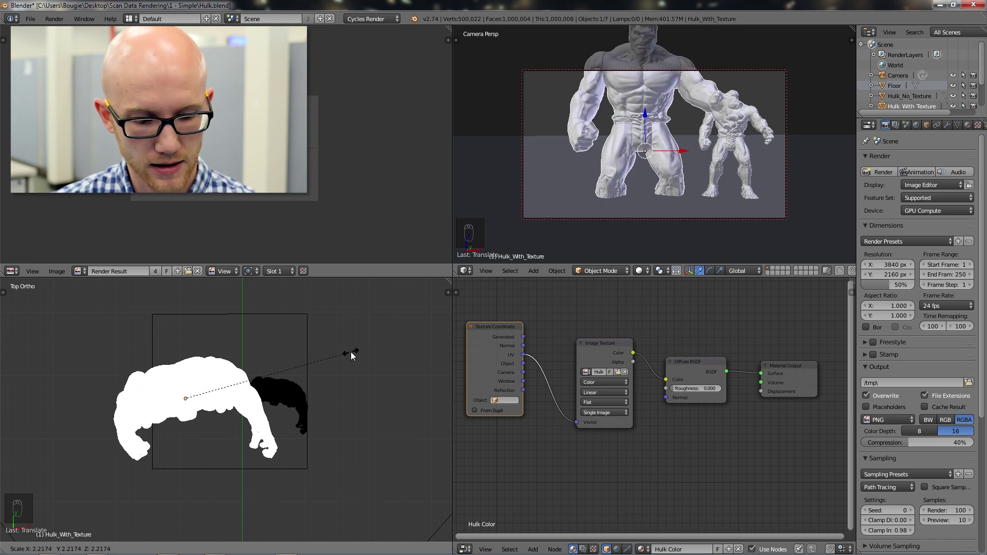
key(Escape)
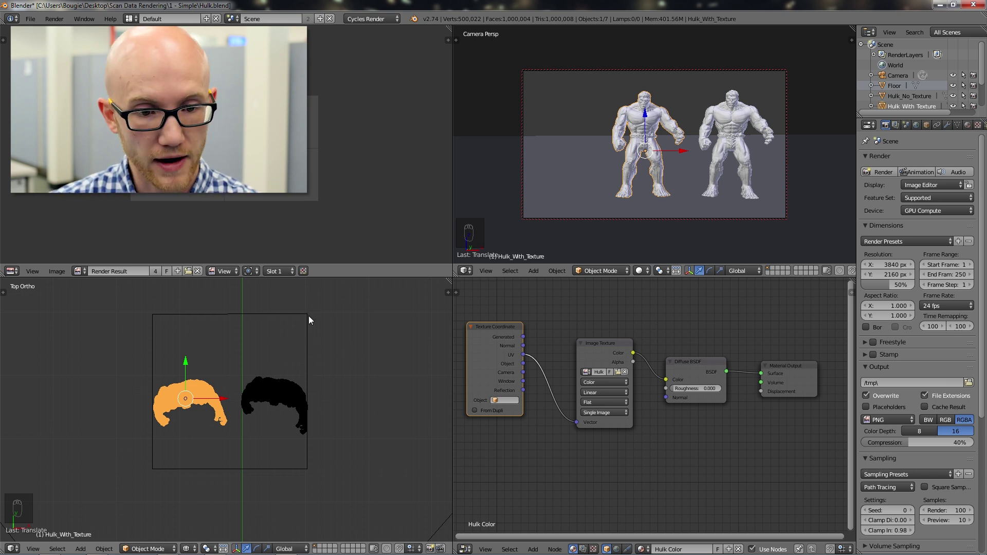
Try rotating the textured Hulk in the top, right and front views, cancelling each rotation
key(r)
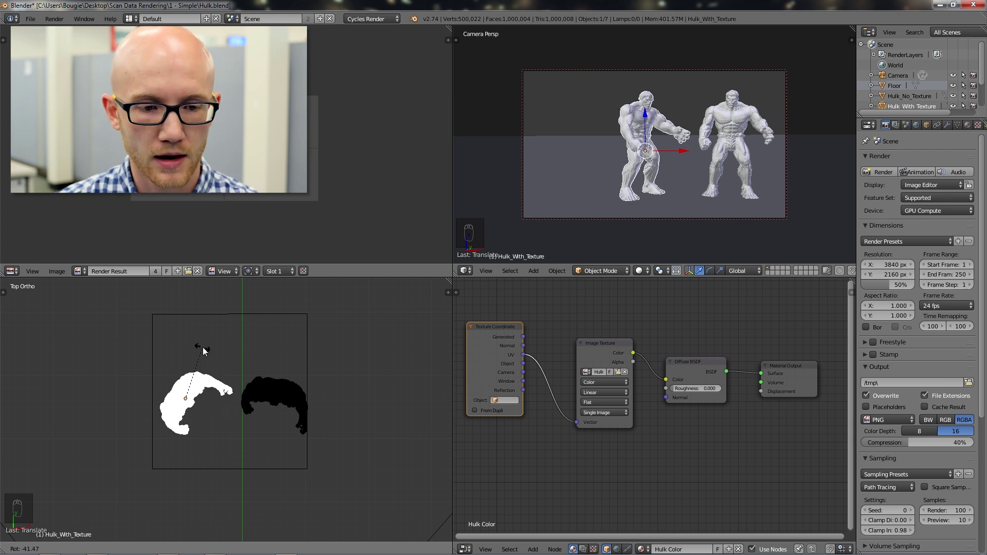
click(285, 335)
key(KP_3)
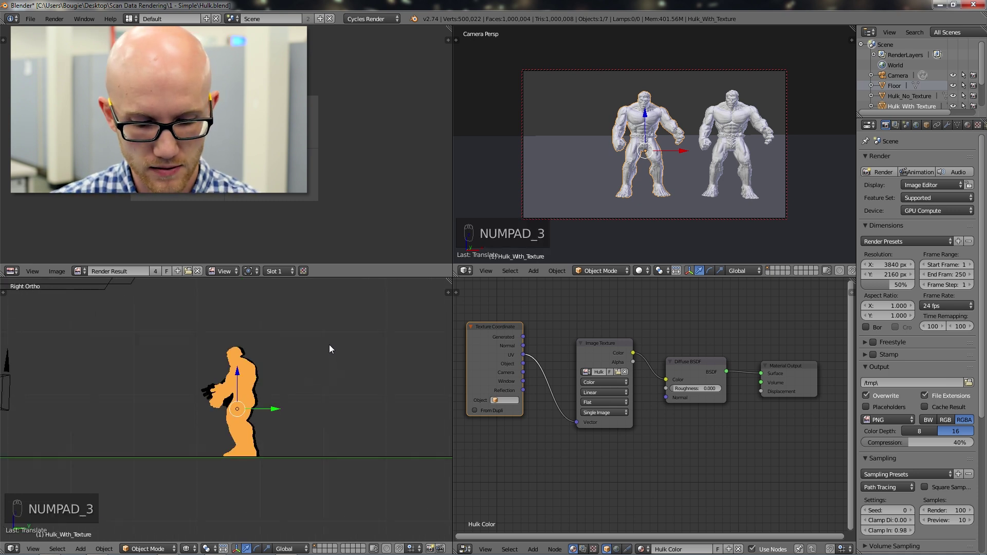
key(r)
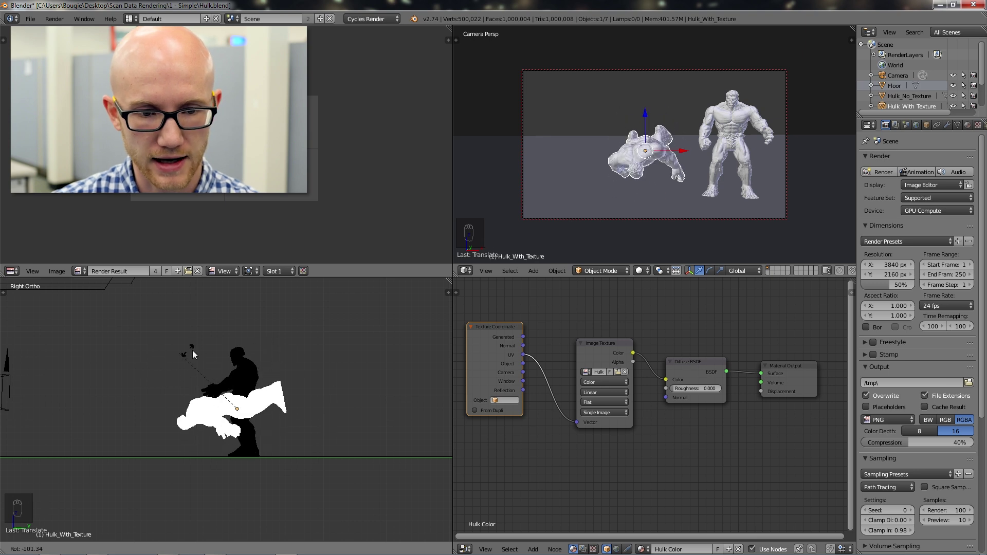
key(Escape)
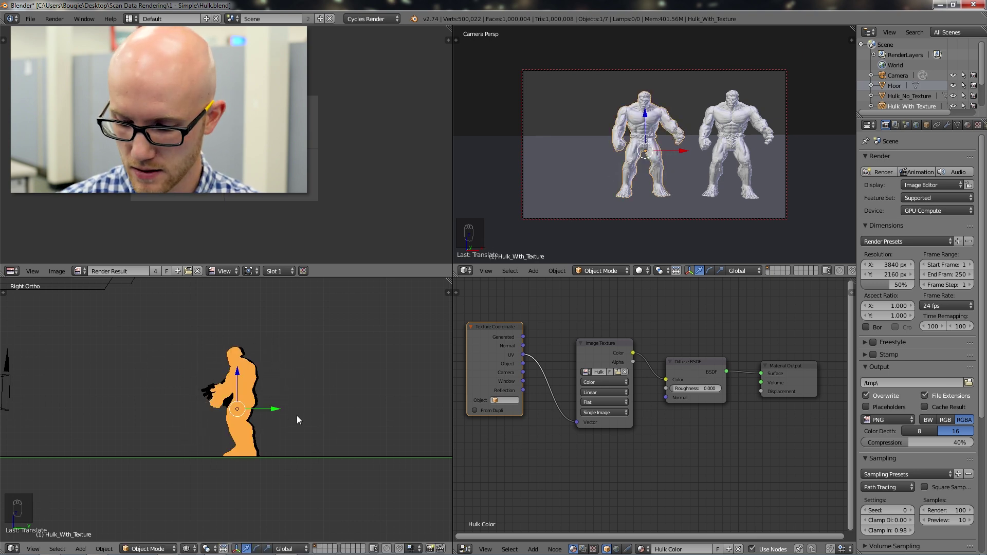
key(KP_1)
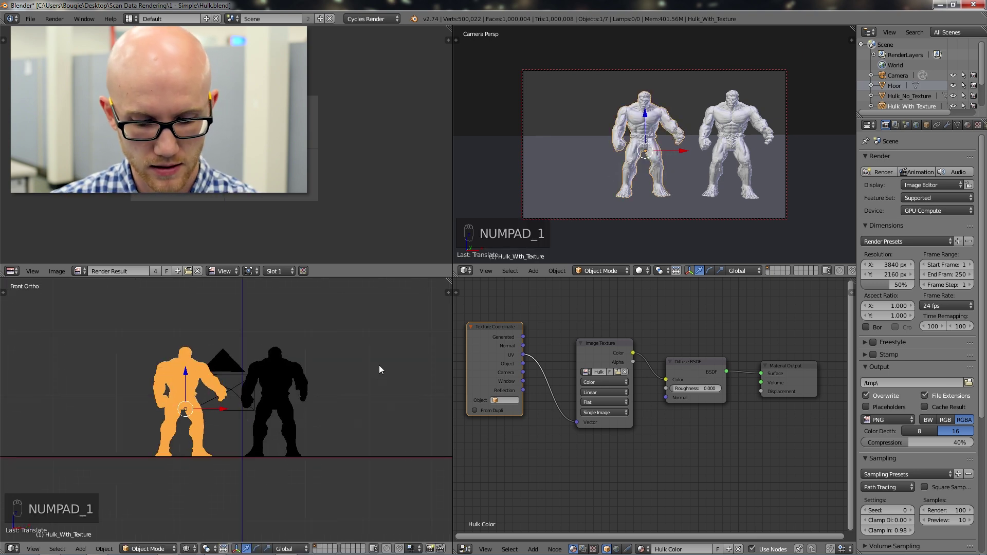
key(r)
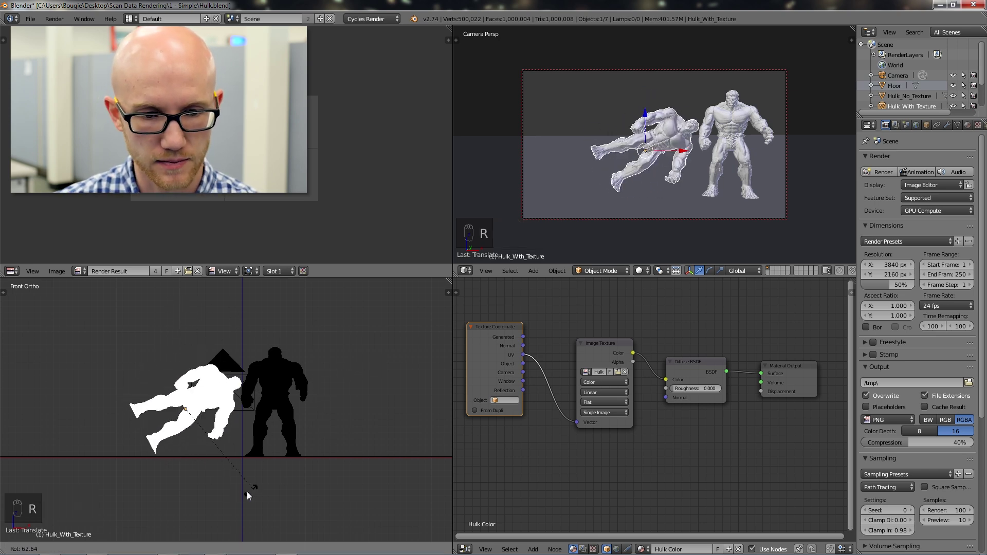
right_click(219, 494)
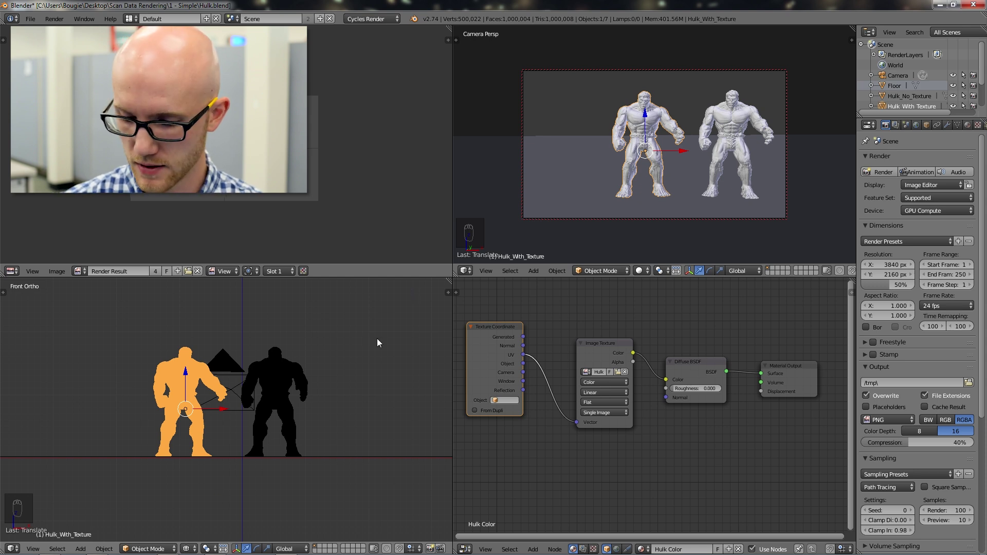
Switch the camera view to Rendered shading and try moving the textured Hulk sideways in the front view to test the live preview
scroll(234, 383, down, 1)
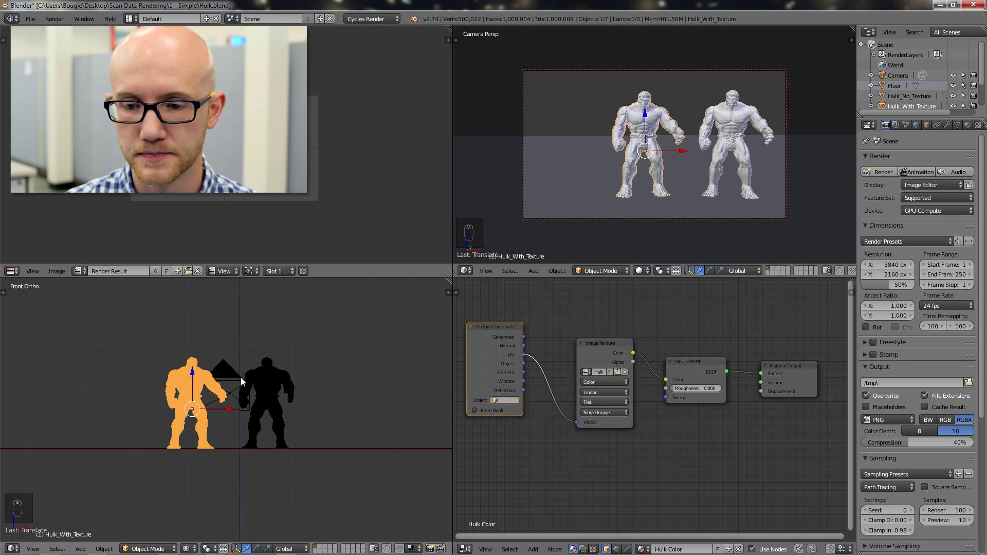
scroll(245, 365, up, 3)
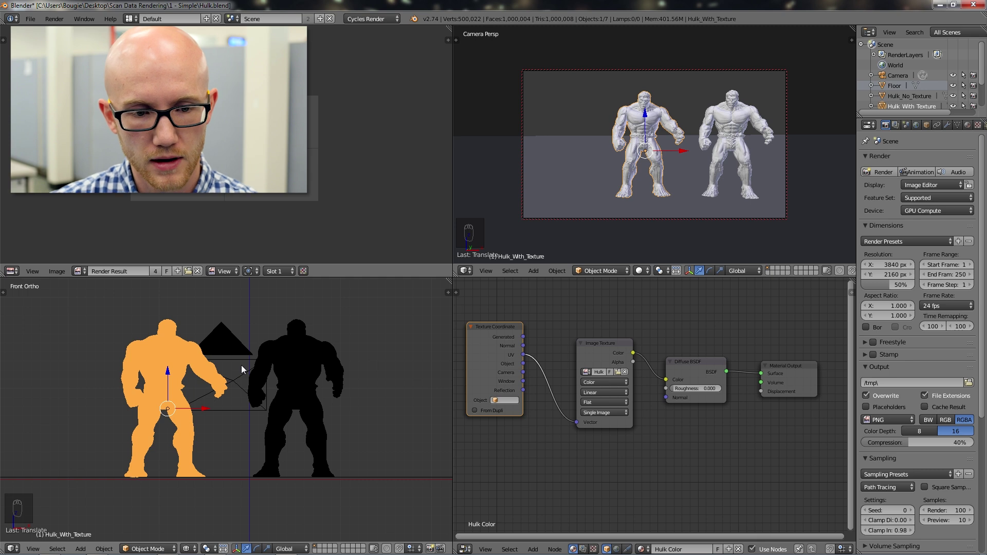
scroll(238, 385, up, 5)
scroll(234, 397, down, 5)
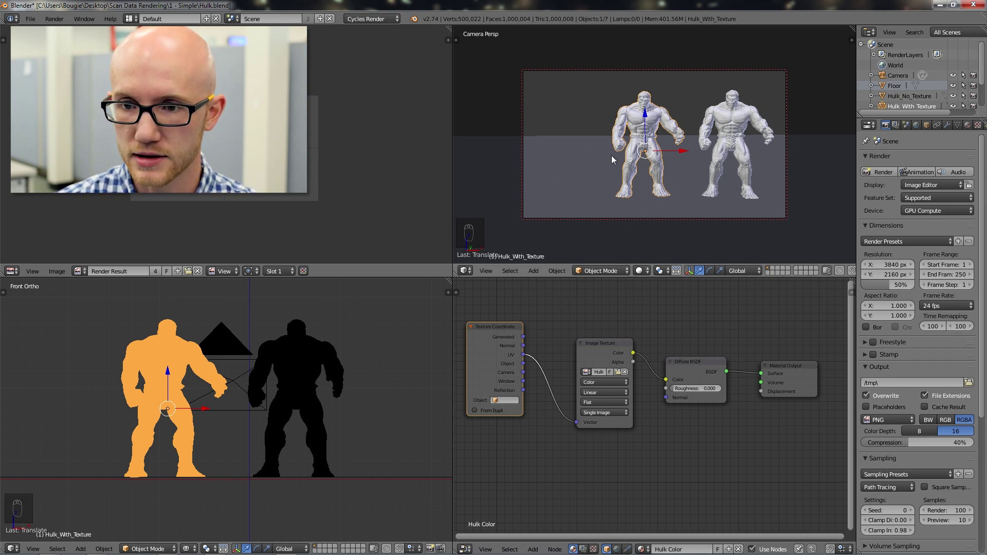
click(639, 273)
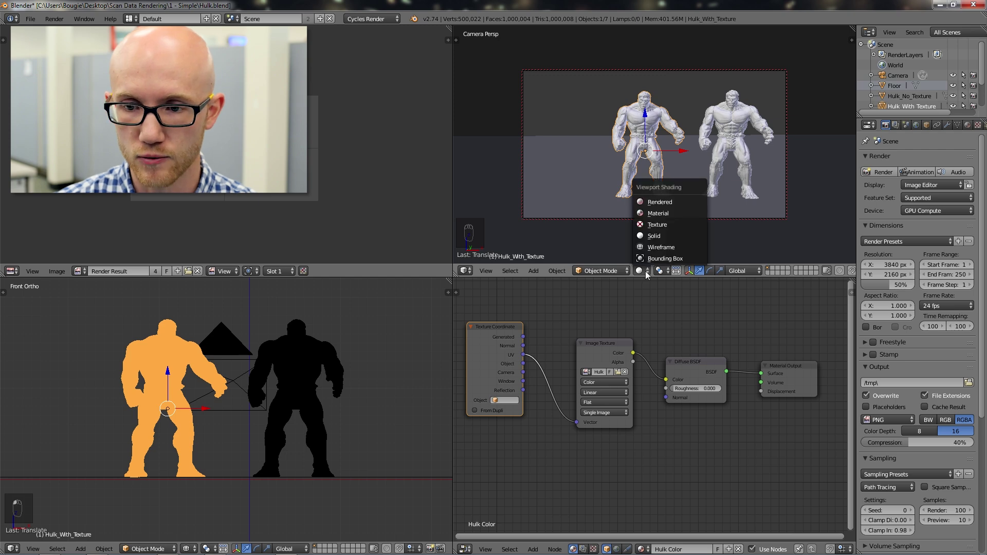
click(661, 202)
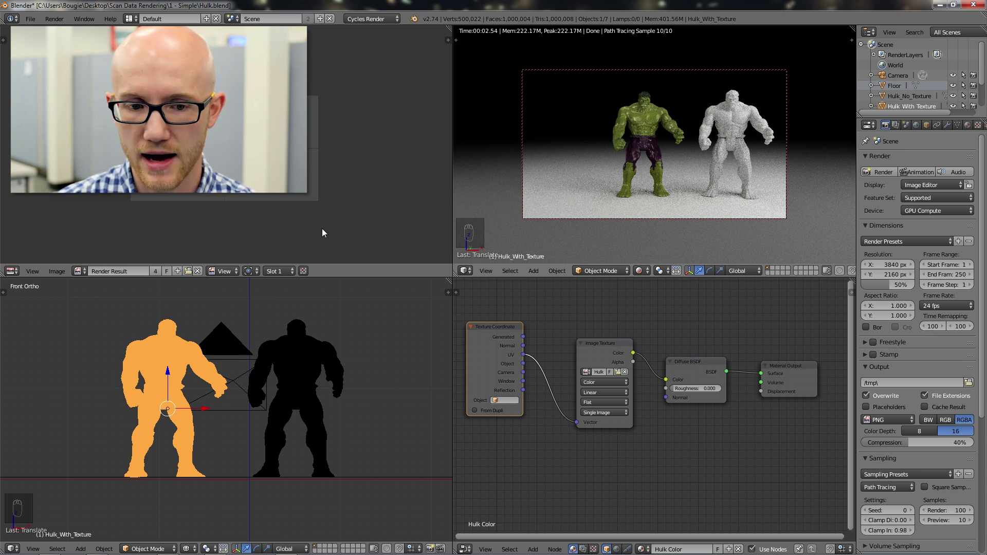
key(g)
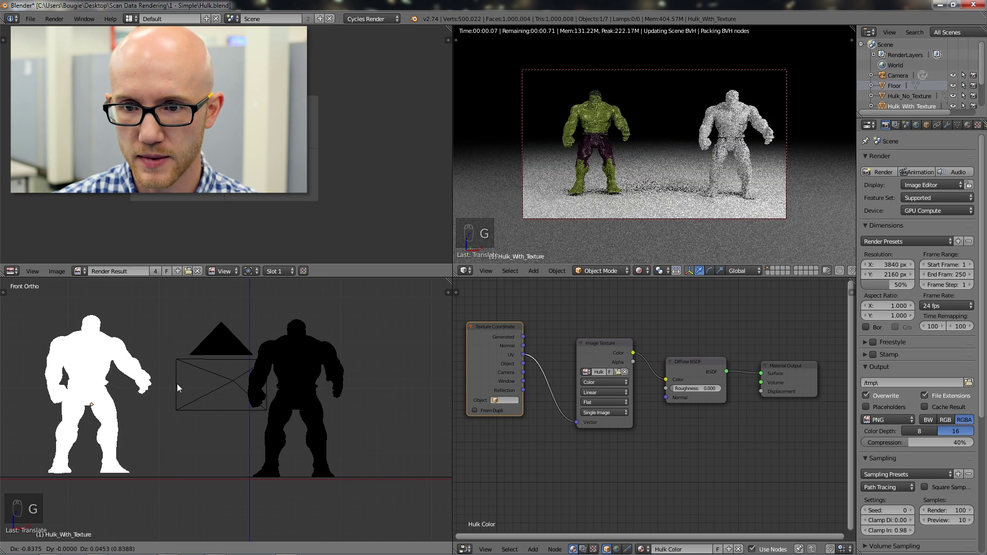
click(258, 388)
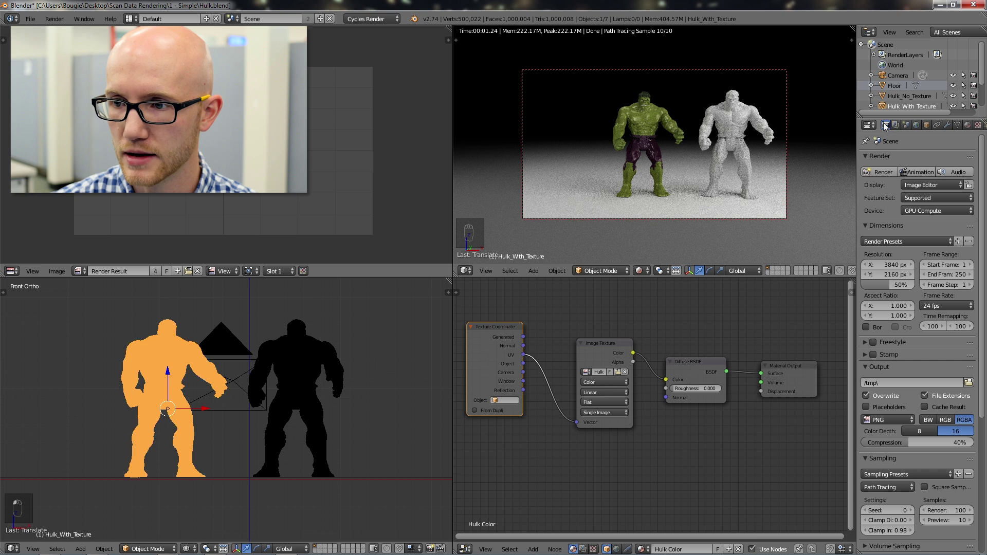
Start the Cycles render of the still image from the camera
click(882, 171)
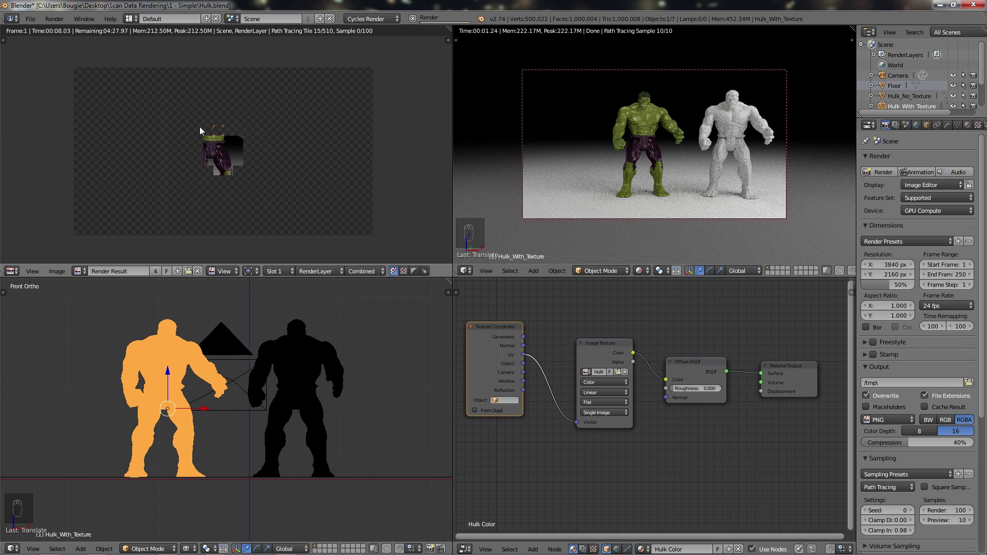
key(KP_1)
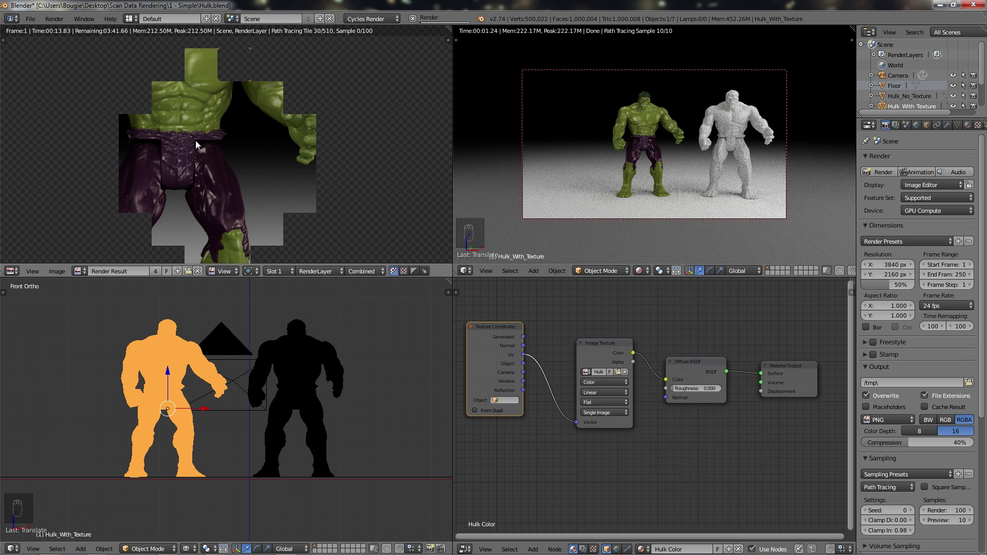
key(KP_2)
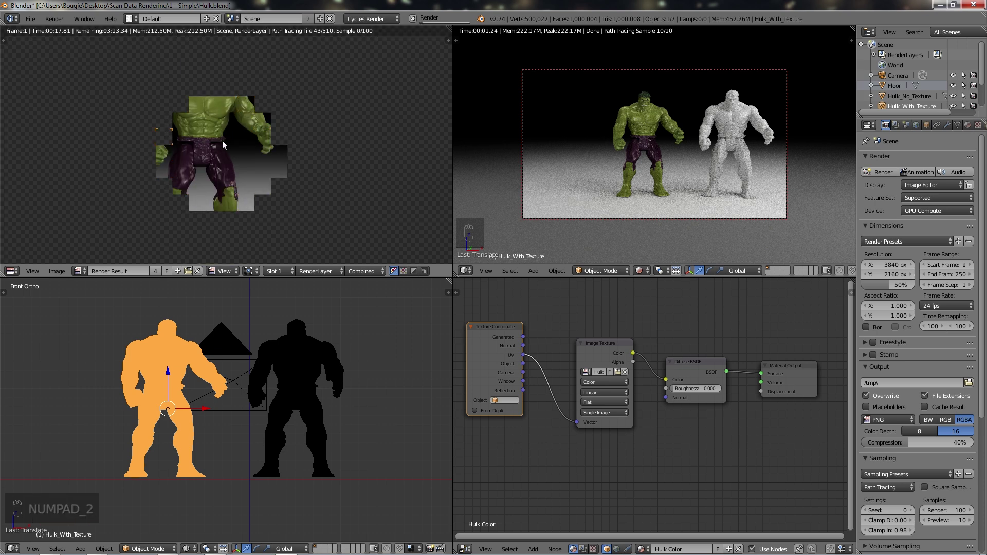
Inspect the render in progress, checking the textured Hulk's waist and torso up close, the untextured Hulk's edge and the whole figure
scroll(220, 147, up, 6)
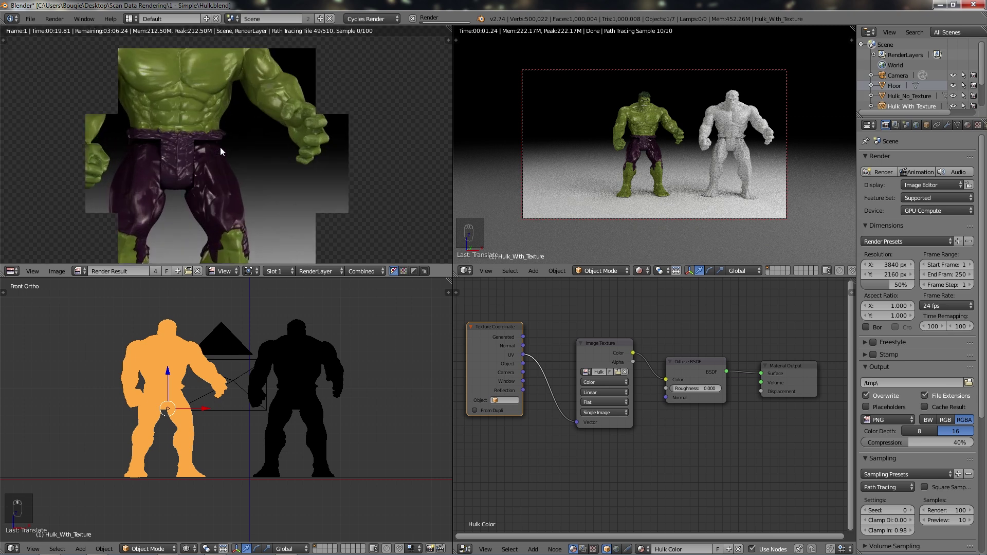
scroll(220, 147, up, 4)
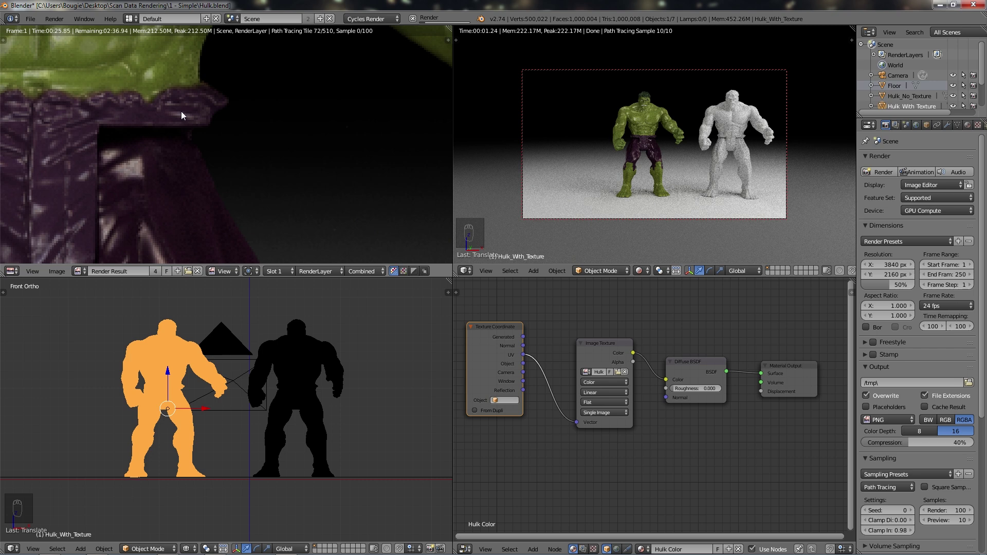
scroll(181, 111, down, 2)
key(KP_1)
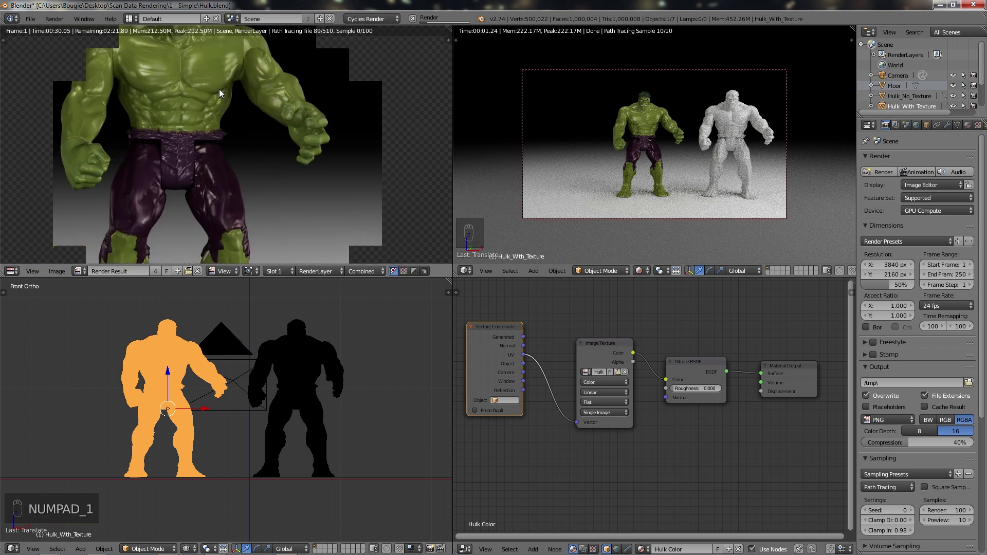
middle_drag(219, 89, 97, 128)
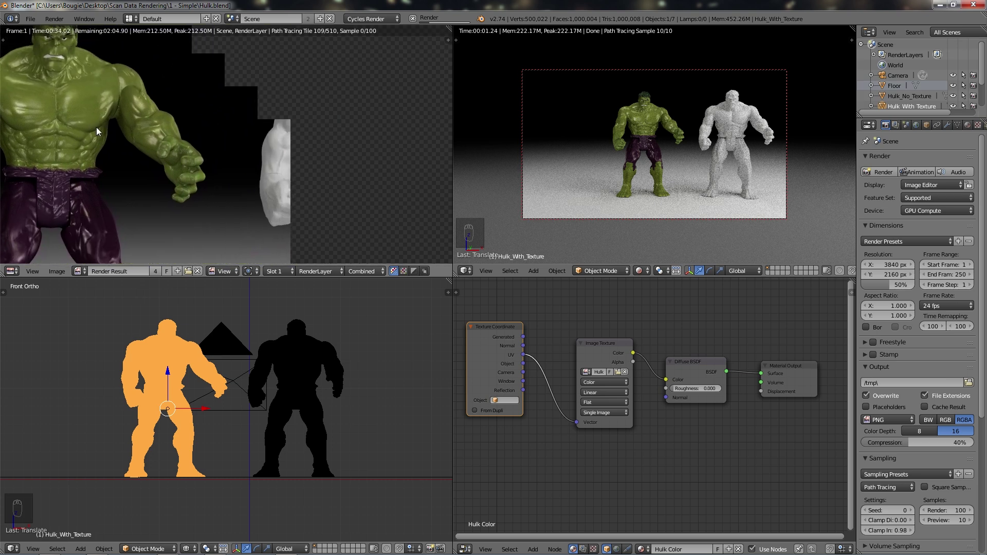
middle_drag(377, 198, 298, 186)
middle_drag(42, 62, 313, 143)
scroll(257, 144, down, 5)
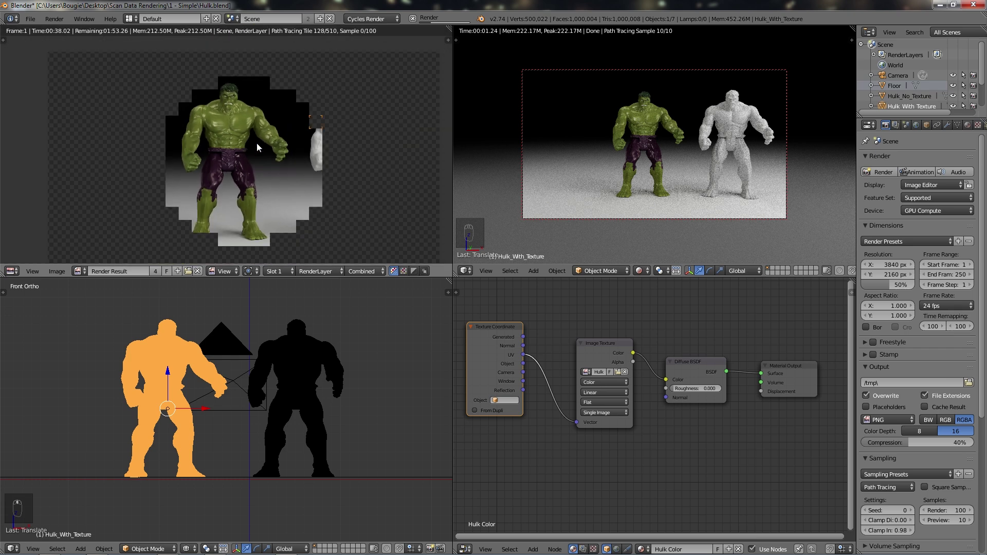
Stop the render in progress and look over the partly finished image of the textured Hulk
middle_drag(255, 147, 242, 137)
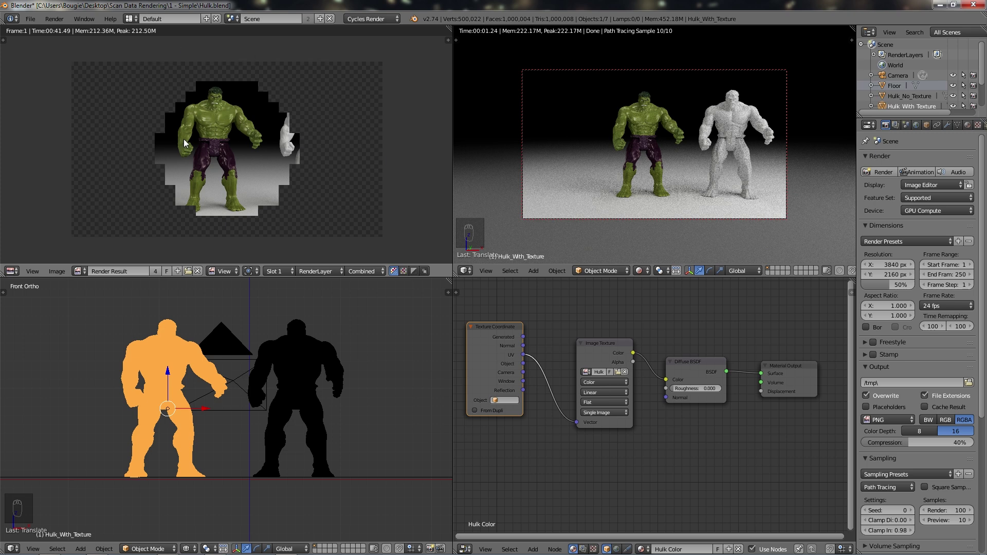
scroll(183, 137, up, 1)
key(KP_1)
key(KP_2)
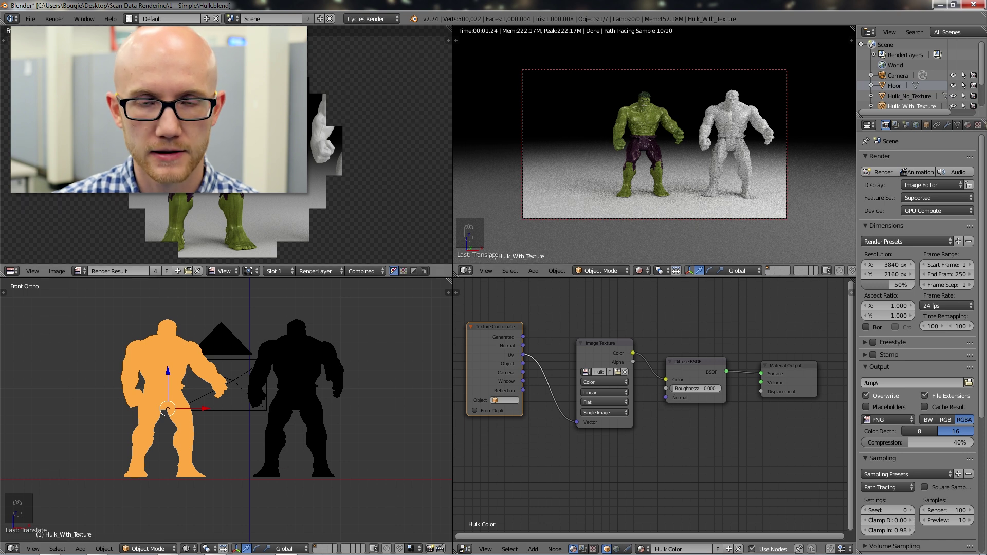
scroll(226, 149, down, 3)
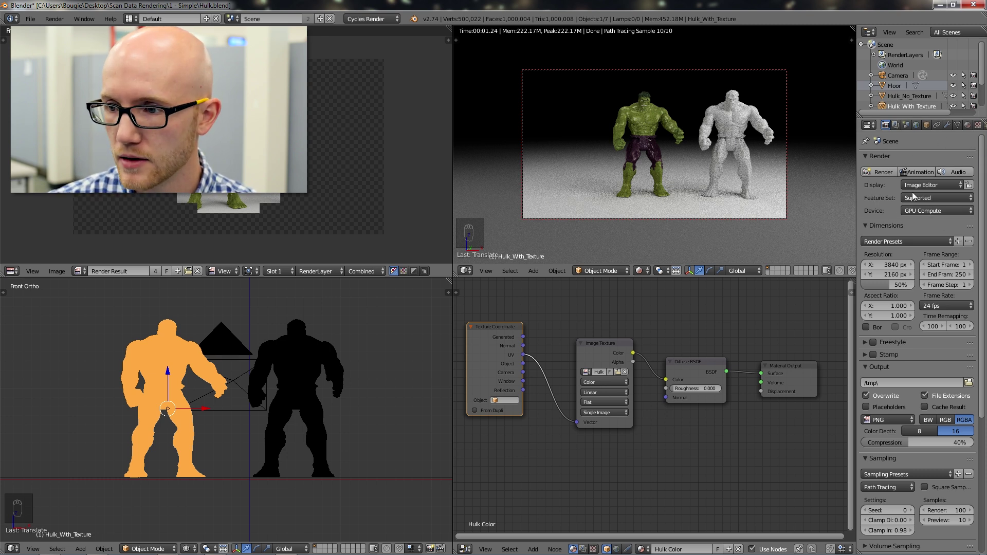
Select GPU Compute as the render device and review the output, sampling and light path settings
click(942, 209)
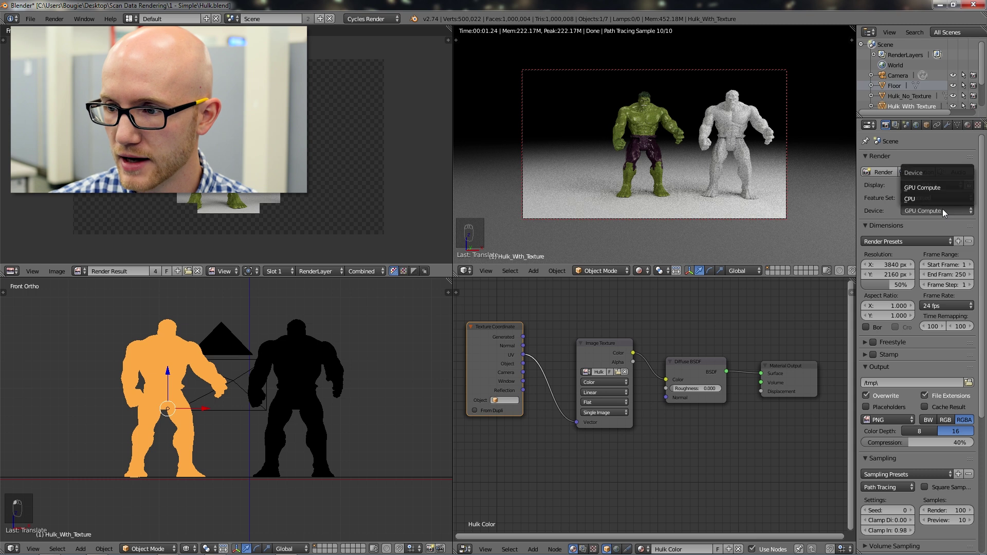
click(911, 188)
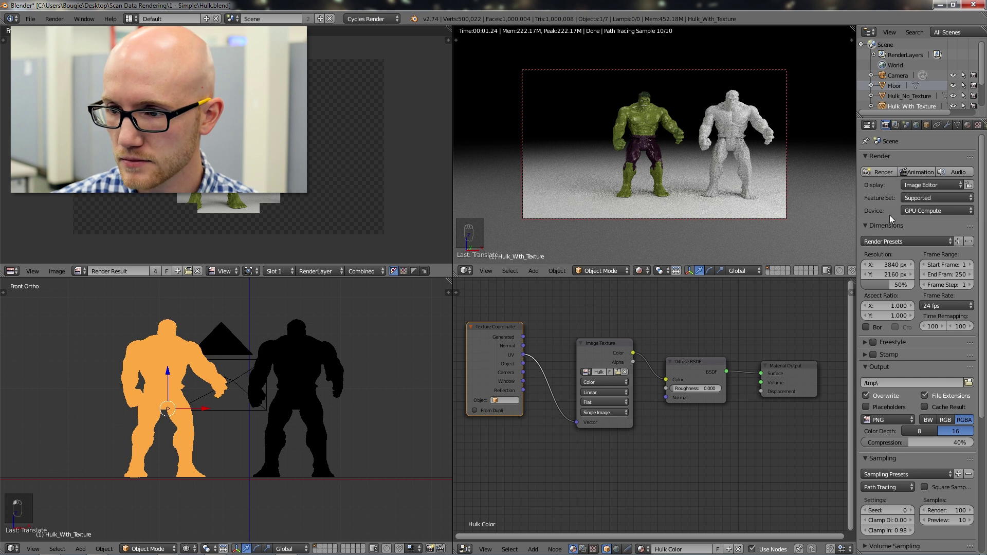
drag(982, 221, 980, 288)
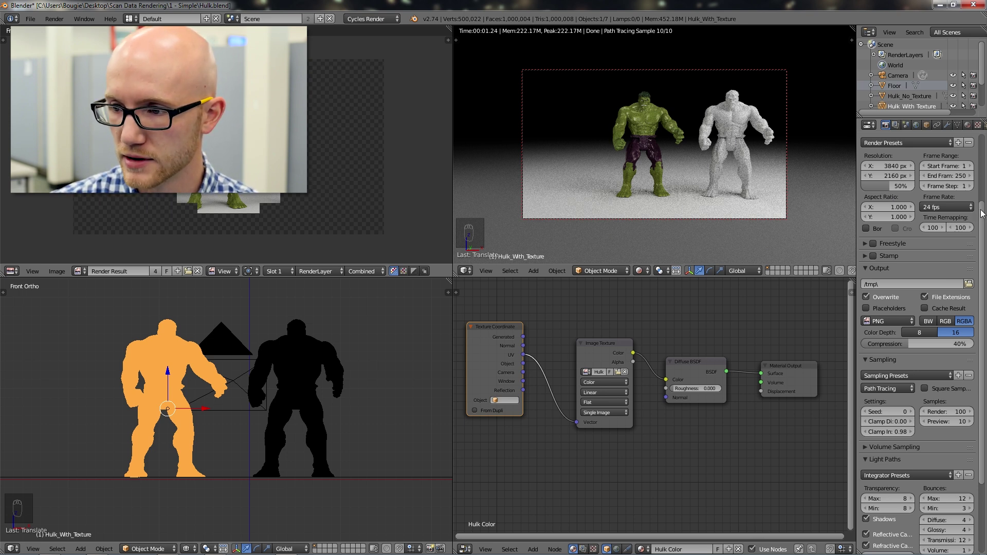
drag(979, 216, 980, 247)
drag(982, 315, 986, 384)
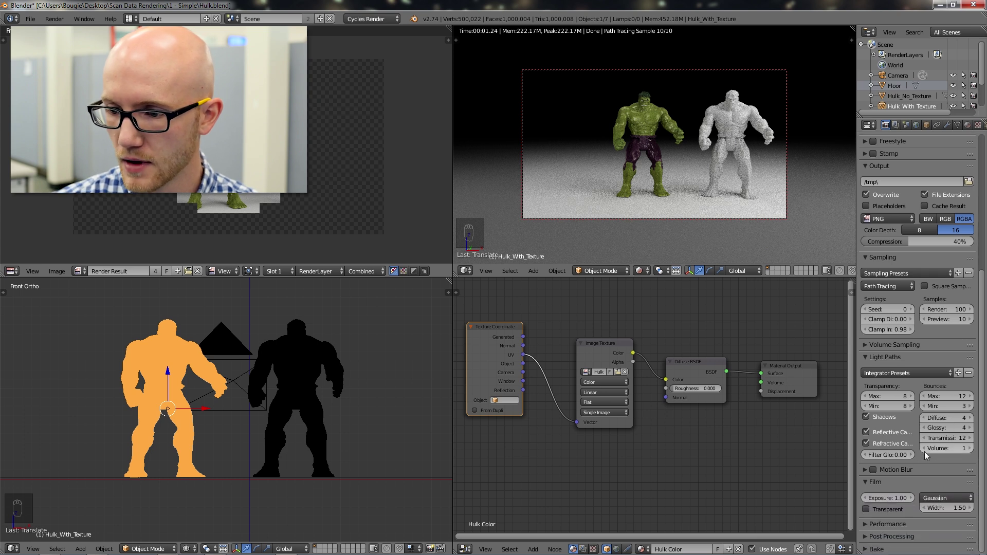
drag(985, 337, 986, 280)
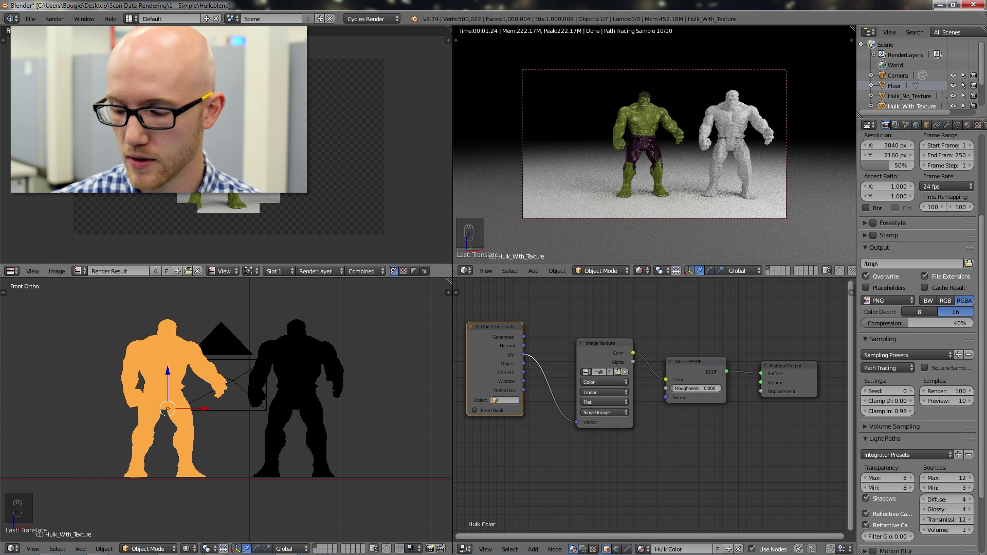
key(KP_1)
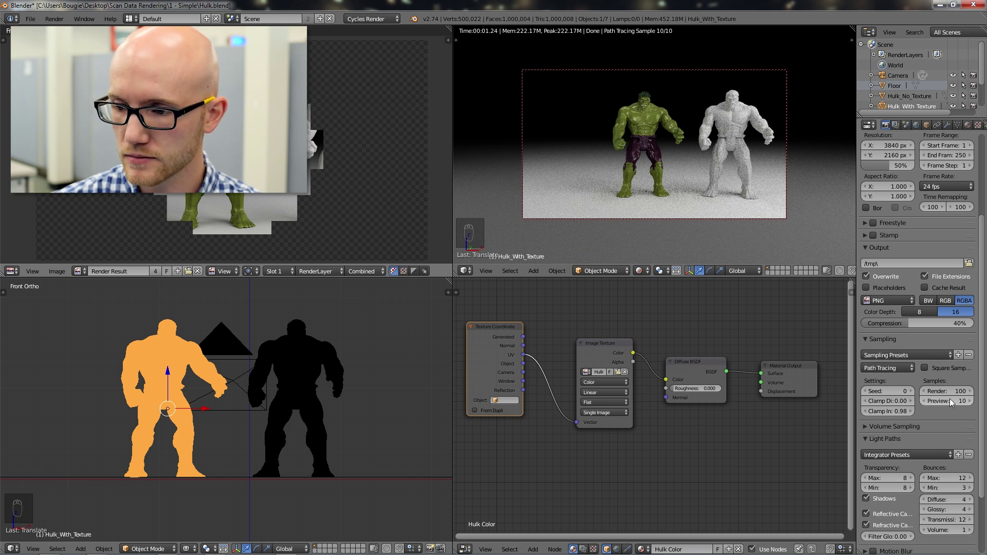
scroll(951, 396, down, 1)
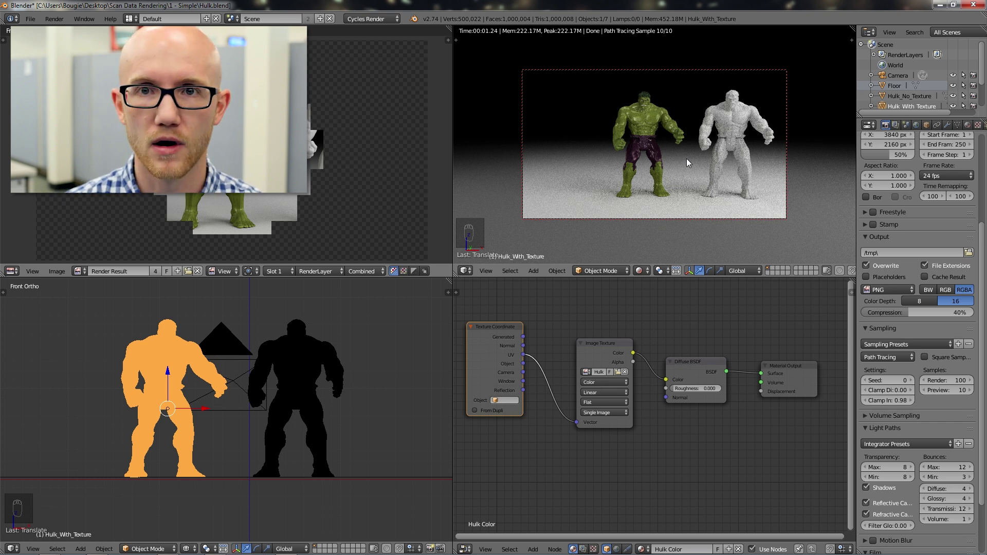
Set the render output file format to JPEG with RGB color
drag(982, 244, 981, 155)
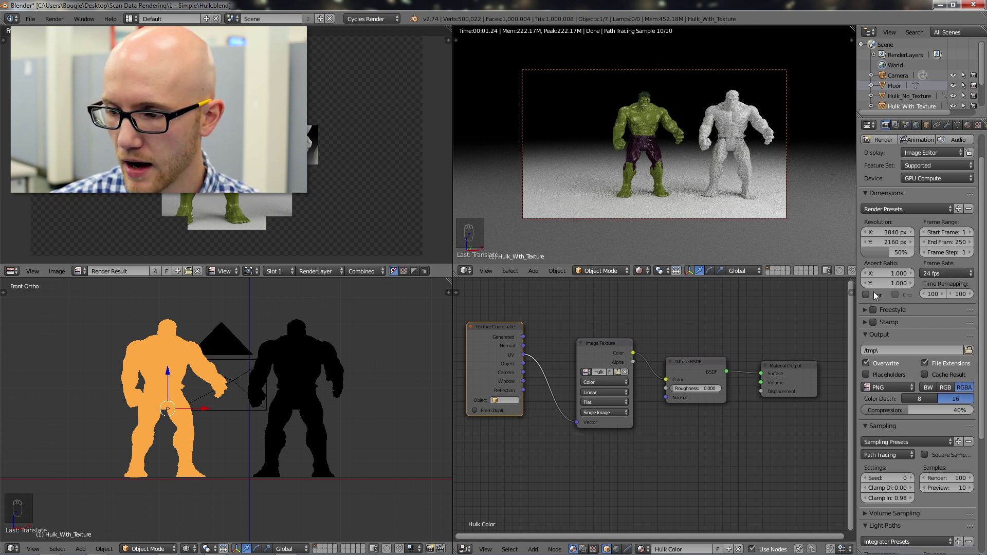
drag(981, 287, 983, 290)
scroll(901, 307, down, 5)
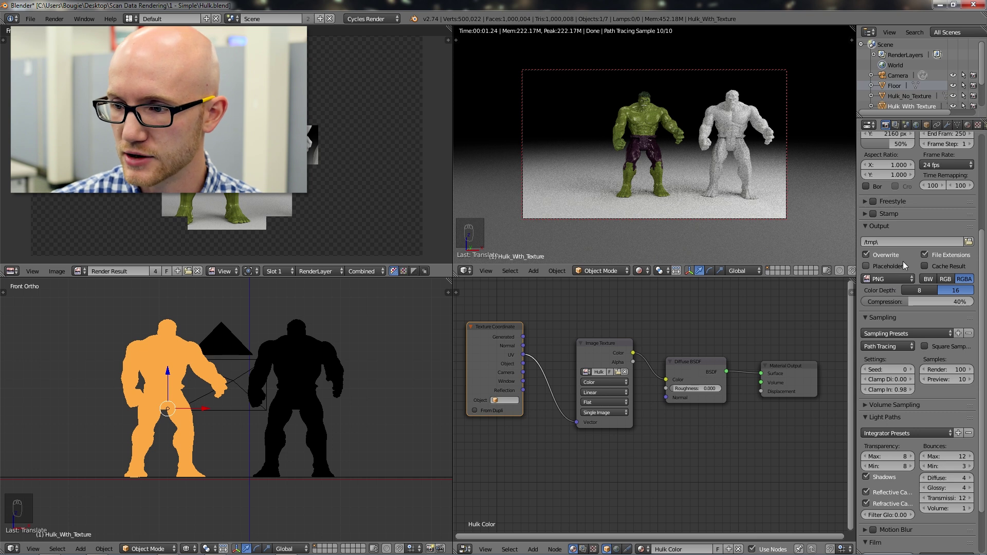
click(903, 278)
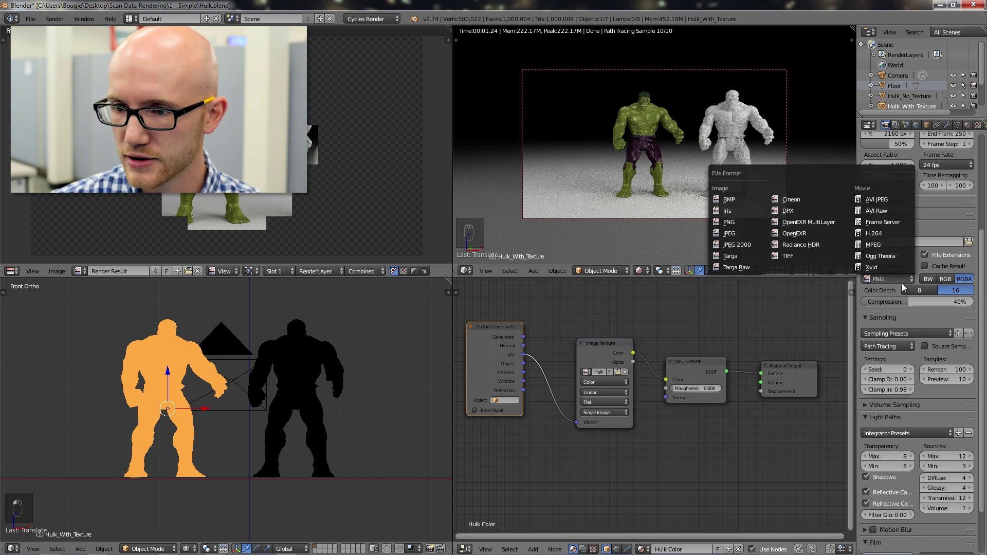
click(739, 232)
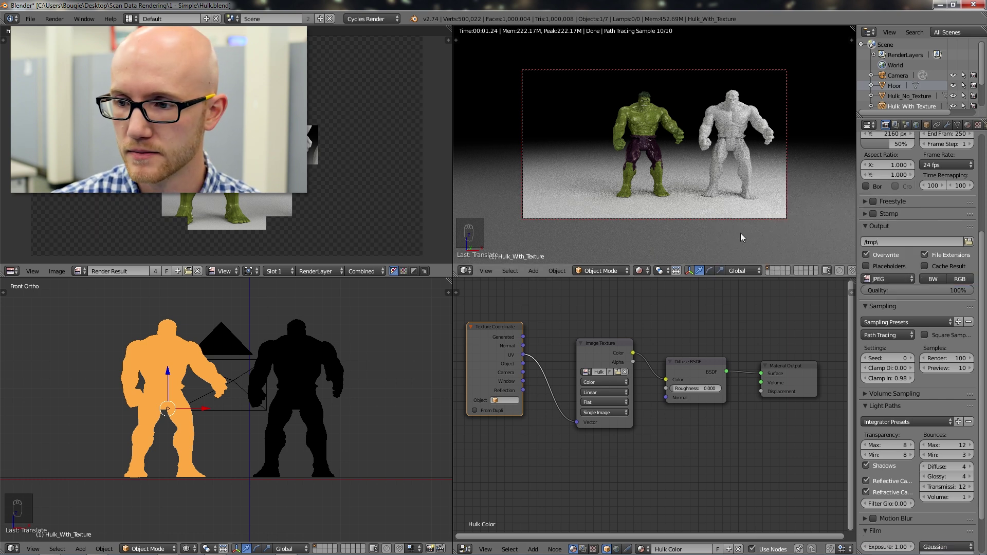
click(964, 282)
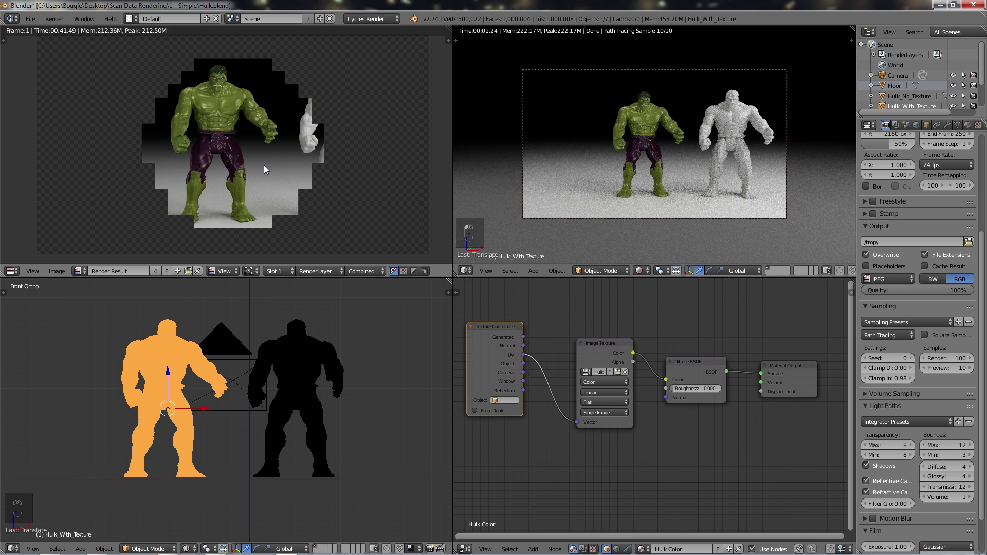
key(F3)
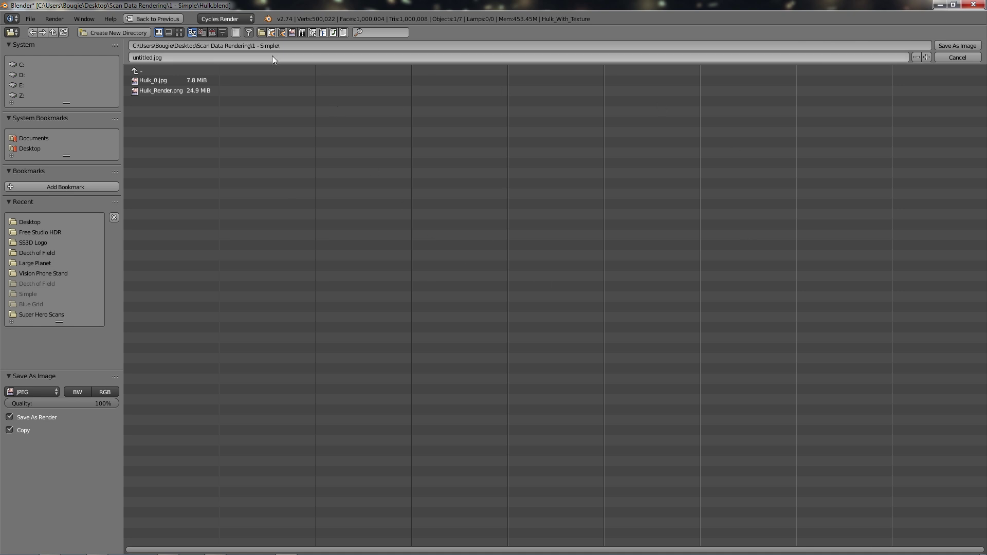
click(157, 58)
drag(152, 58, 122, 53)
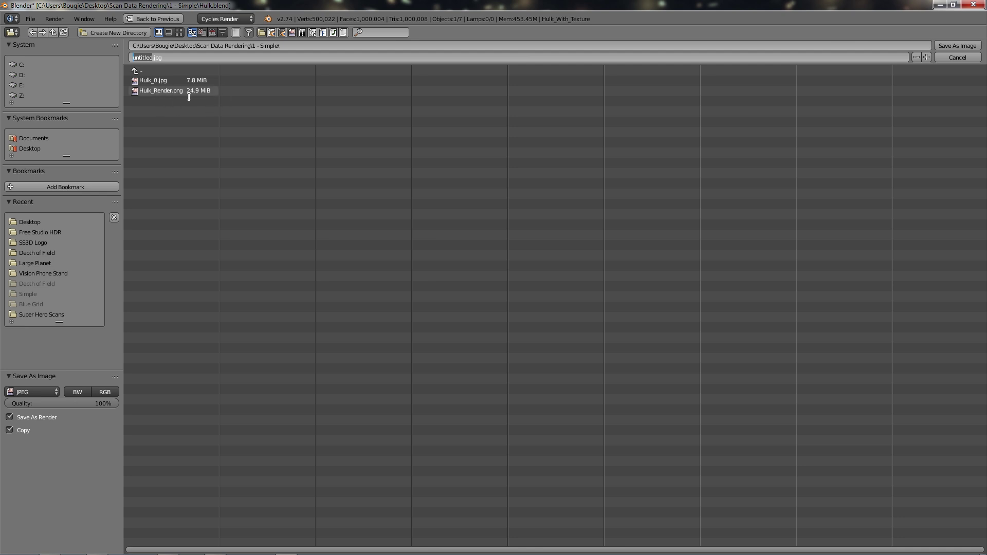
click(170, 57)
click(956, 57)
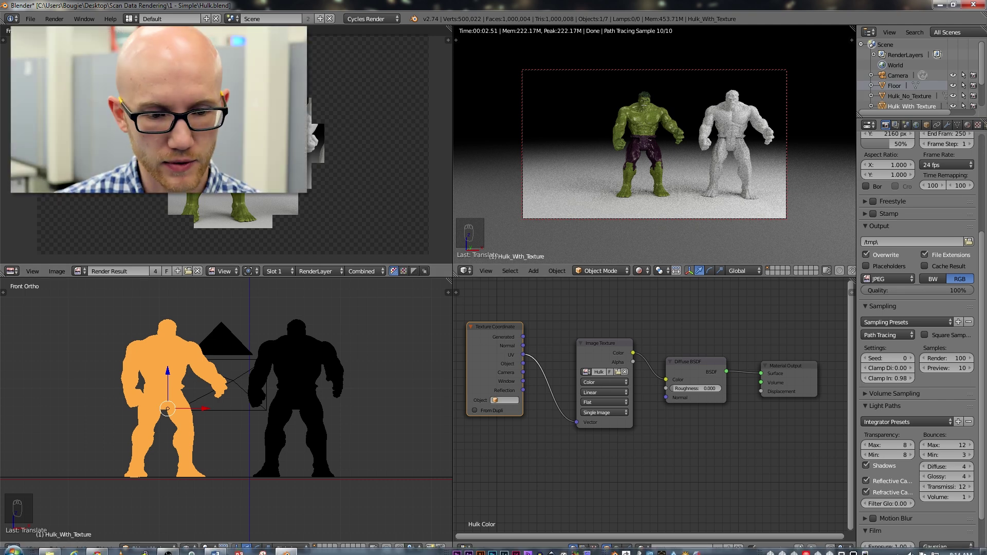
Switch to Windows Explorer and open the previously saved Hulk_Render.png
click(49, 549)
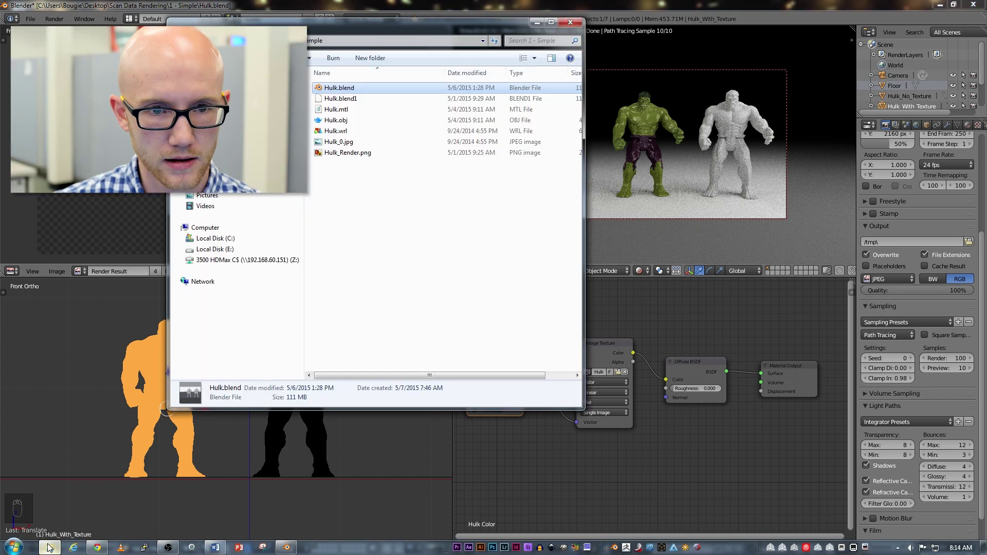
click(342, 150)
double_click(354, 154)
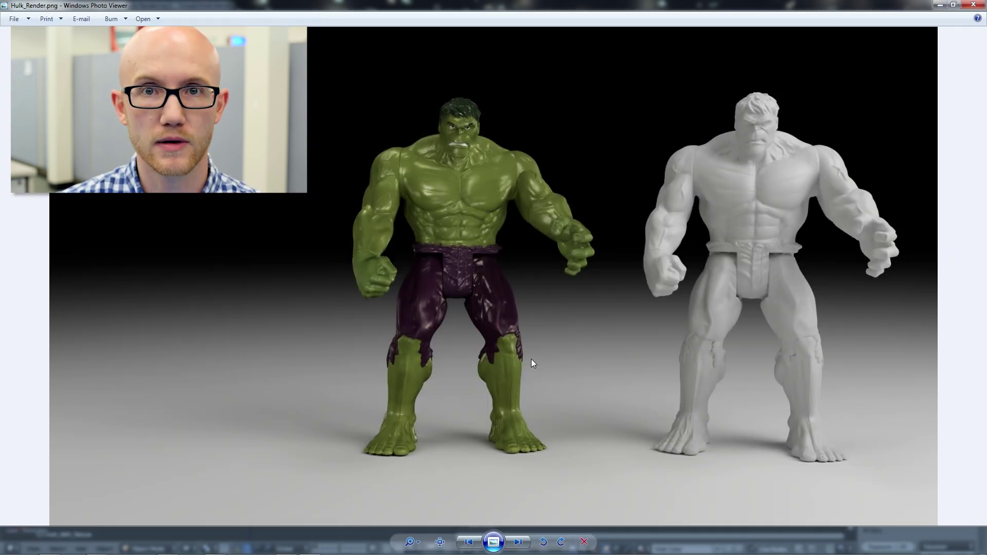
View the render at actual size, examine both Hulks' torsos and legs, and close the image
click(440, 543)
drag(732, 98, 656, 304)
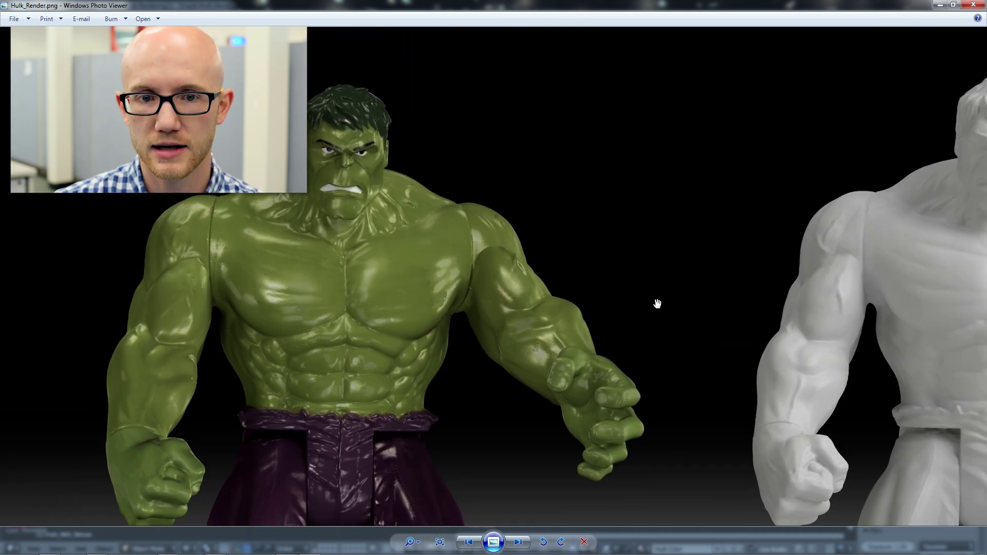
drag(737, 318, 527, 196)
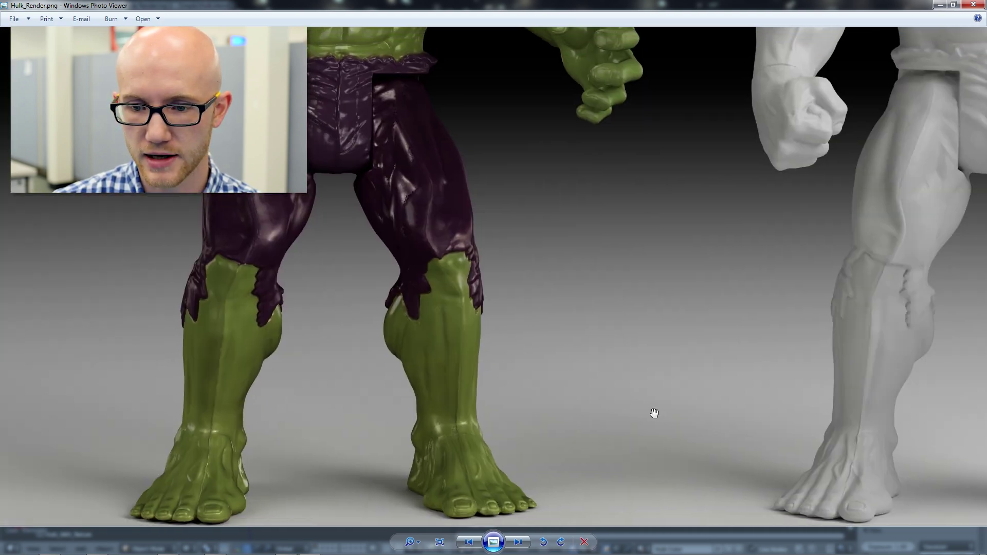
drag(505, 67, 505, 295)
scroll(480, 288, down, 3)
scroll(520, 295, up, 3)
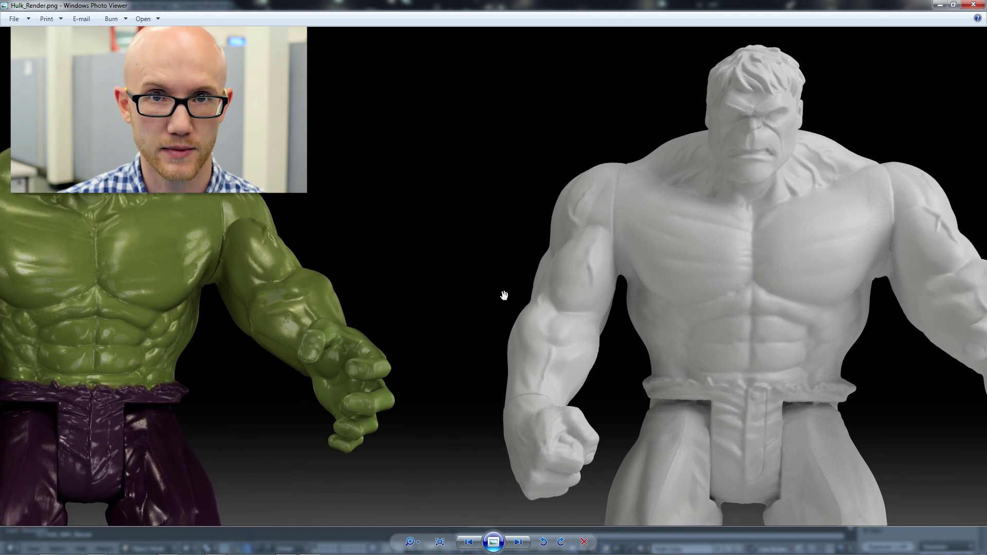
click(974, 4)
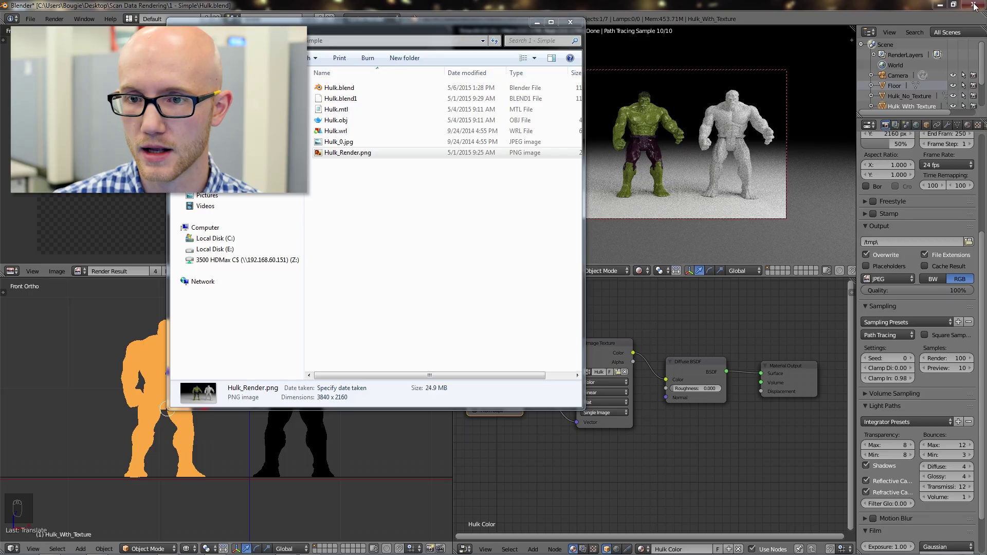
click(435, 224)
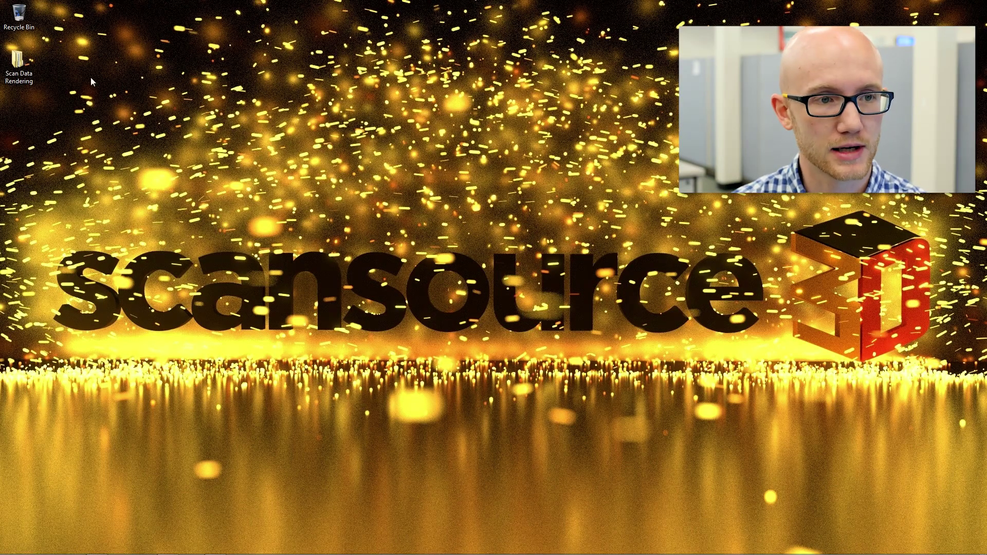
Open the Scan Data Rendering folder on the desktop and go into its 1 - Simple subfolder
double_click(19, 61)
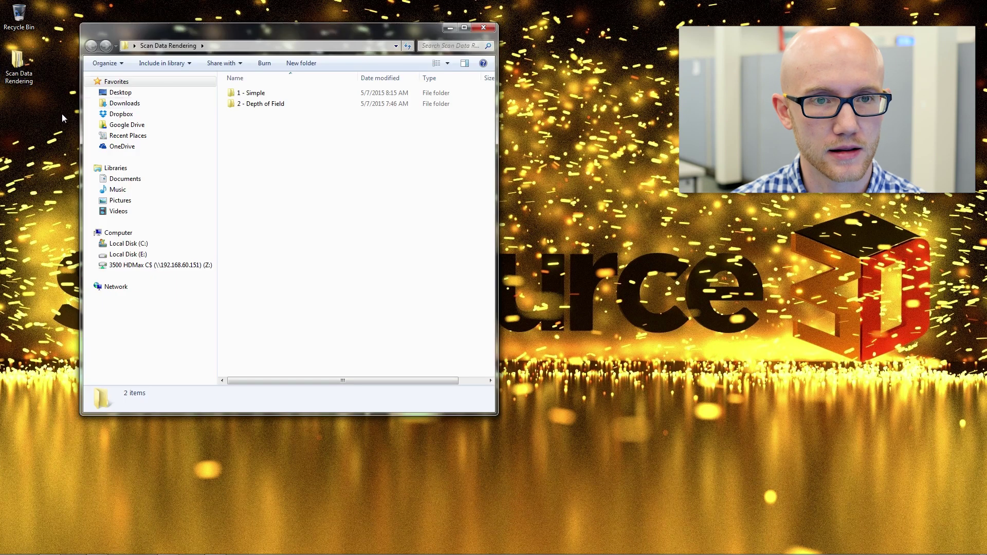
drag(255, 29, 238, 17)
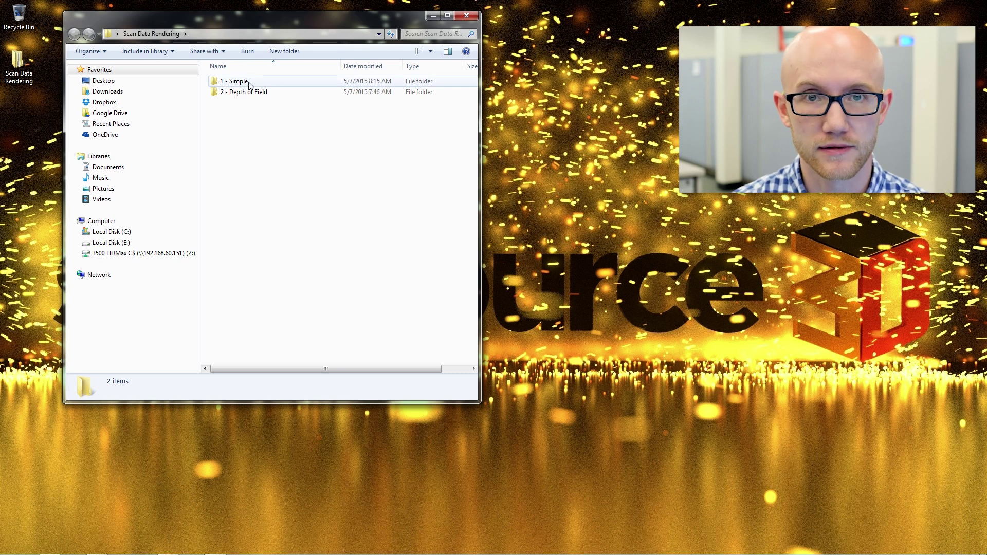
click(236, 87)
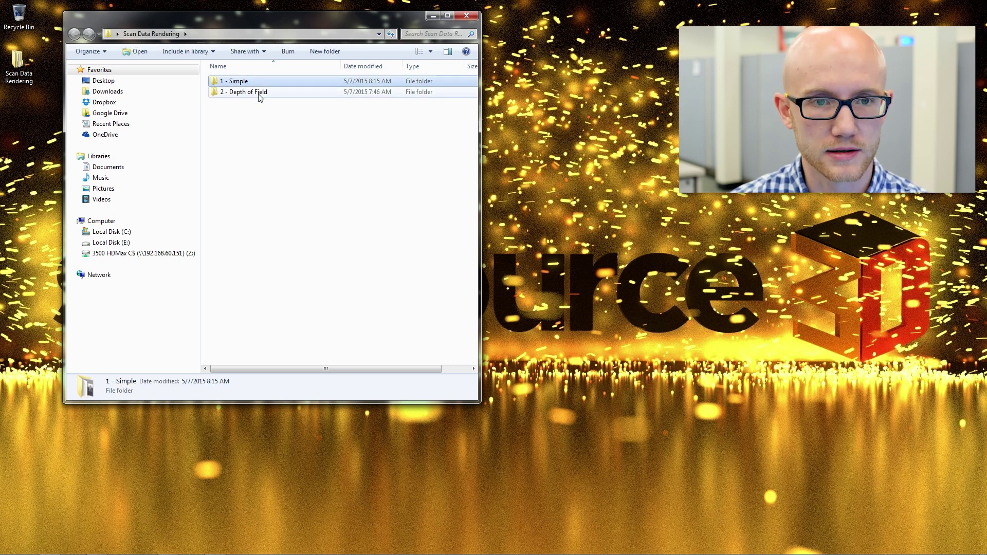
click(260, 95)
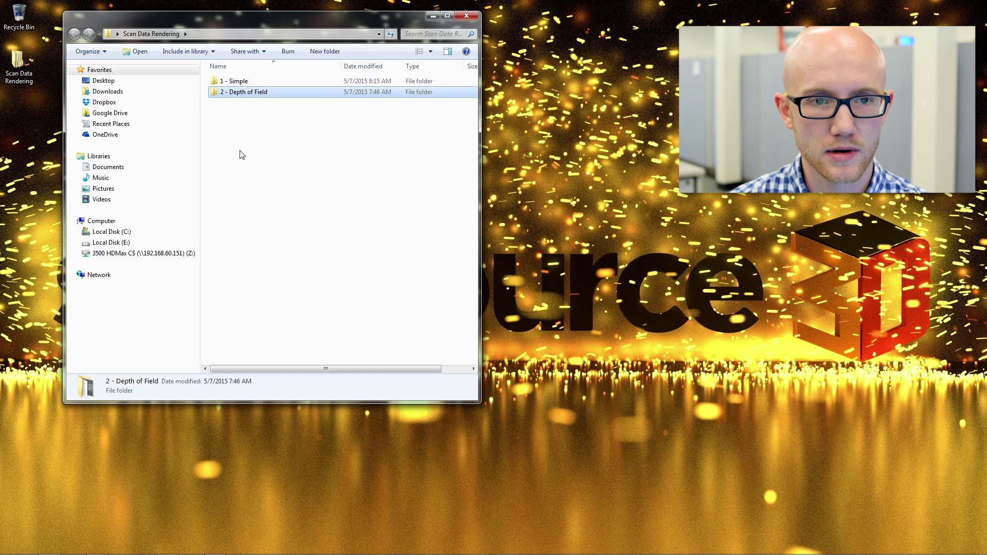
click(244, 82)
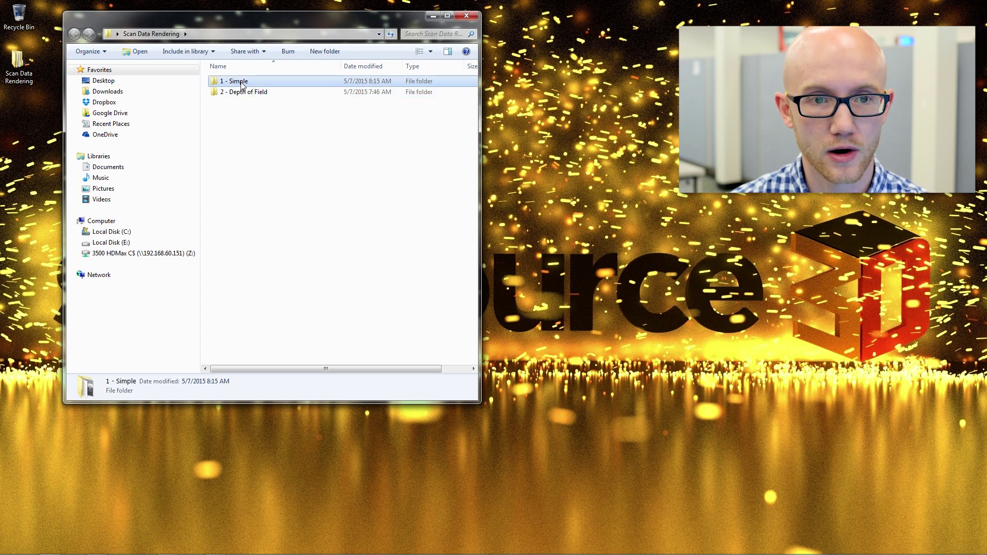
double_click(242, 84)
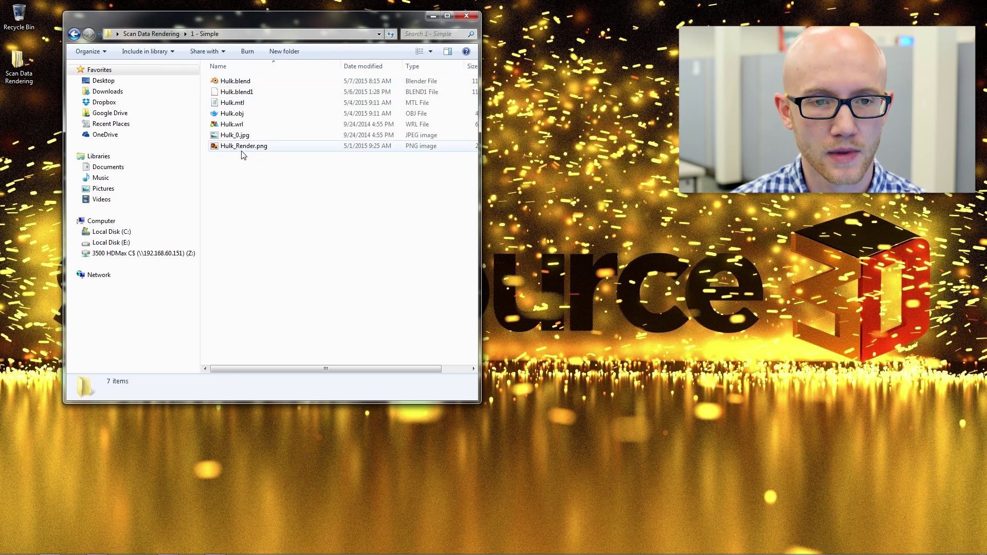
Open Hulk_Render.png, compare the textured and untextured Hulks at actual size and return to the whole image
mouse_move(241, 149)
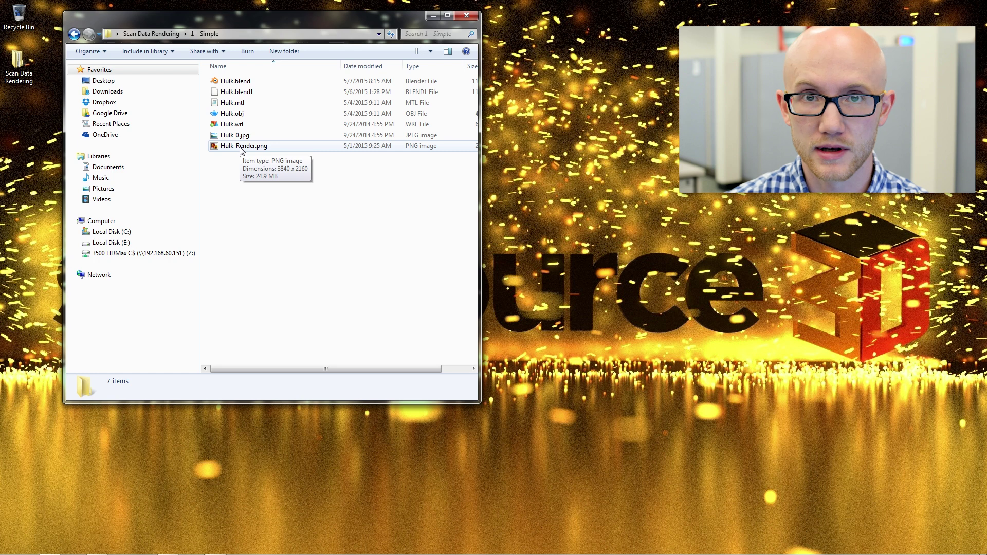
double_click(241, 148)
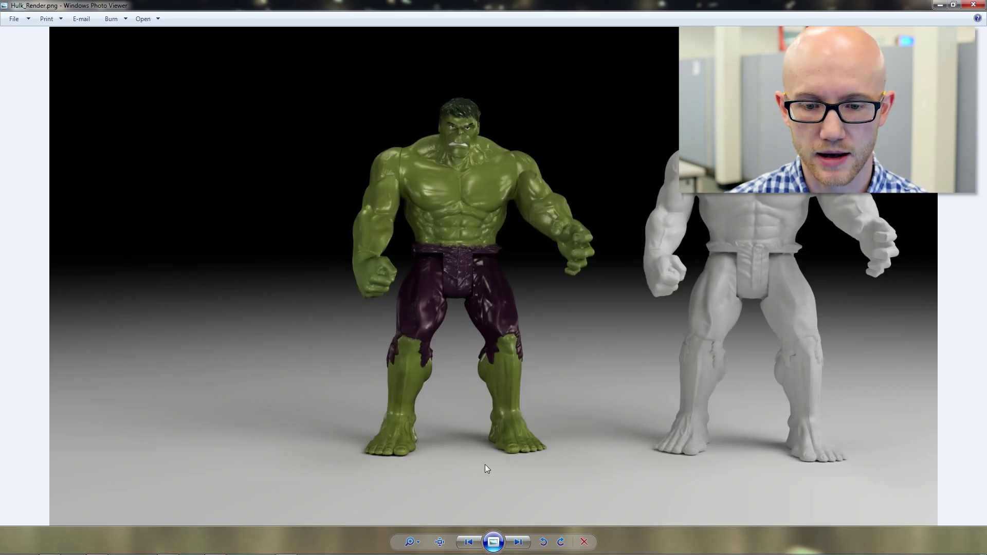
click(440, 542)
drag(720, 102, 536, 339)
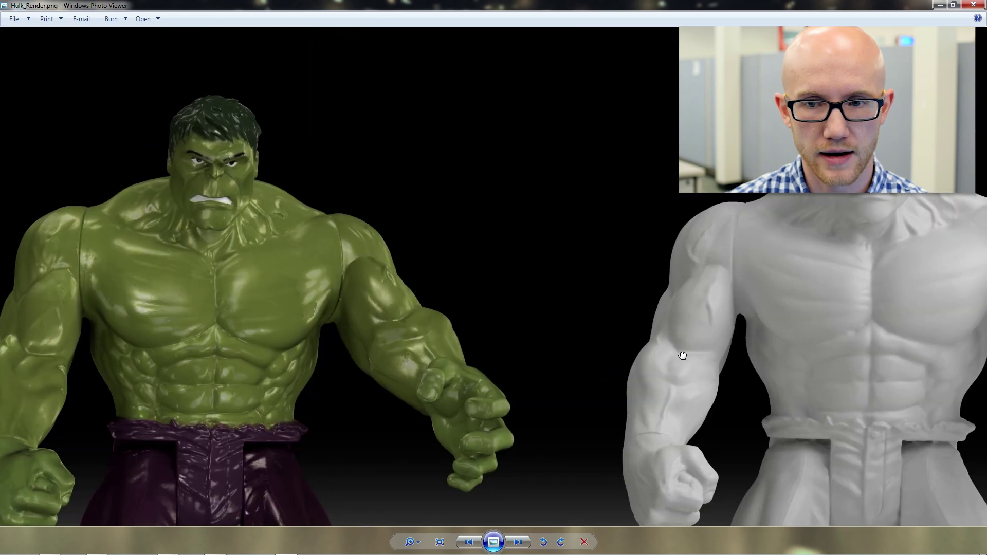
drag(681, 355, 389, 337)
drag(230, 376, 522, 335)
drag(303, 378, 365, 382)
scroll(598, 203, down, 5)
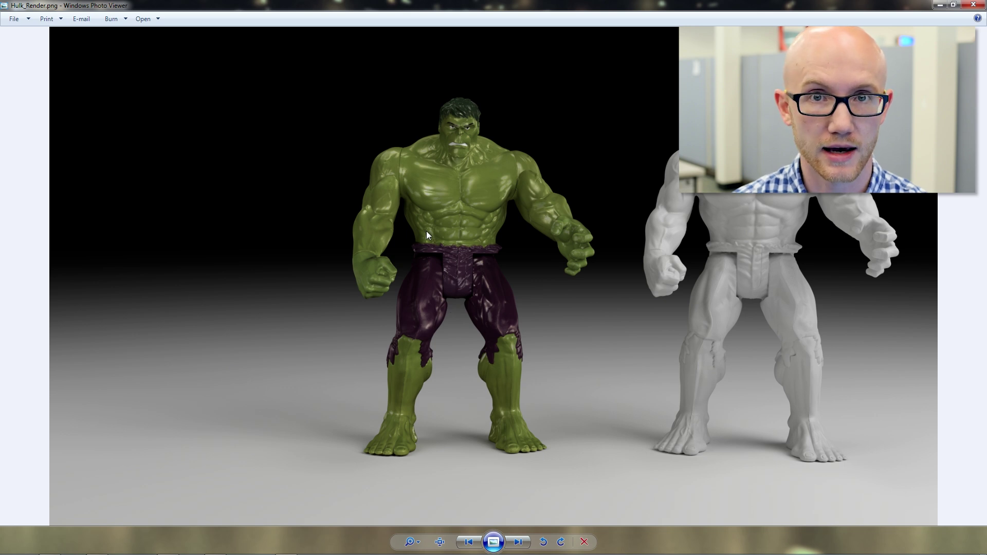
Close the render image, open Hulk.blend from the 1 - Simple folder and set the camera viewport's shading to Rendered
click(975, 6)
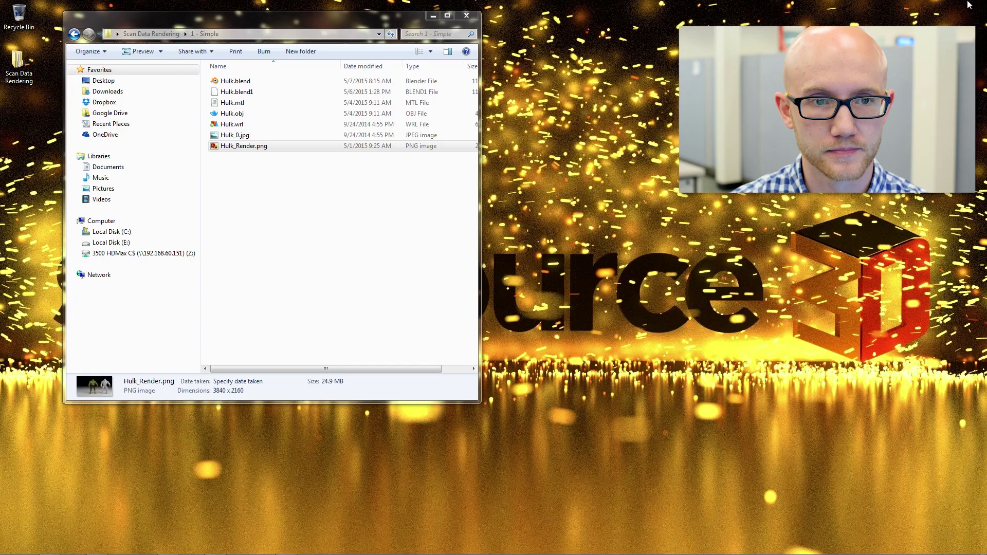
click(237, 82)
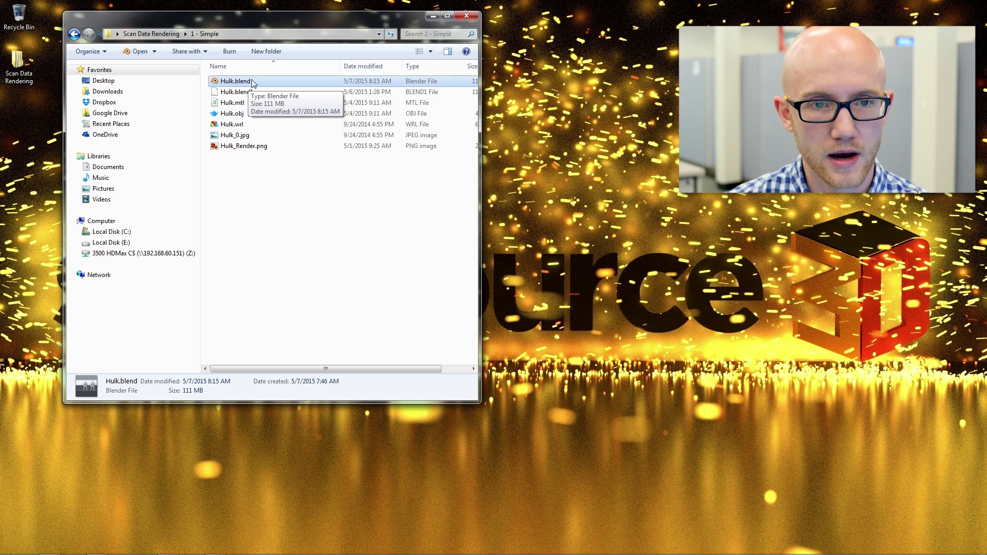
double_click(228, 82)
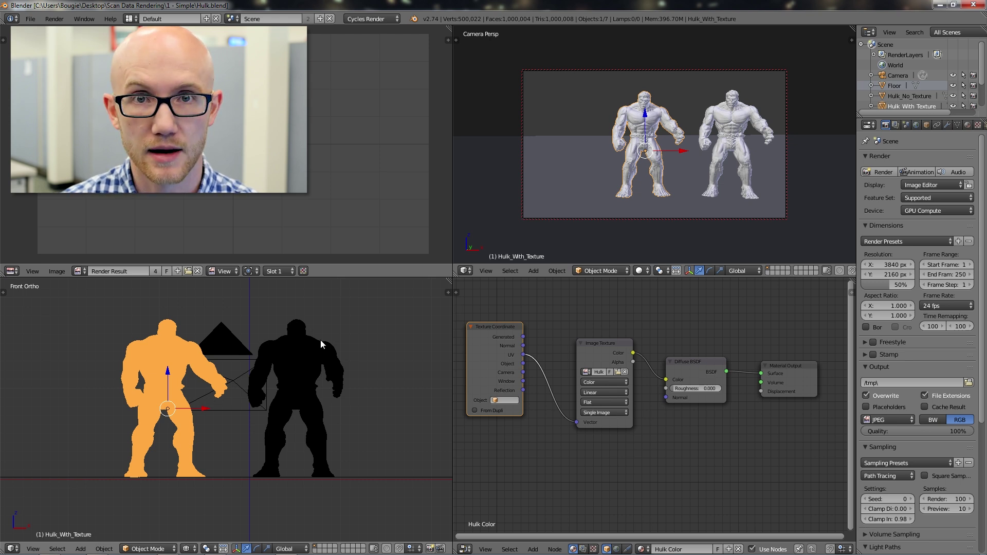
click(640, 271)
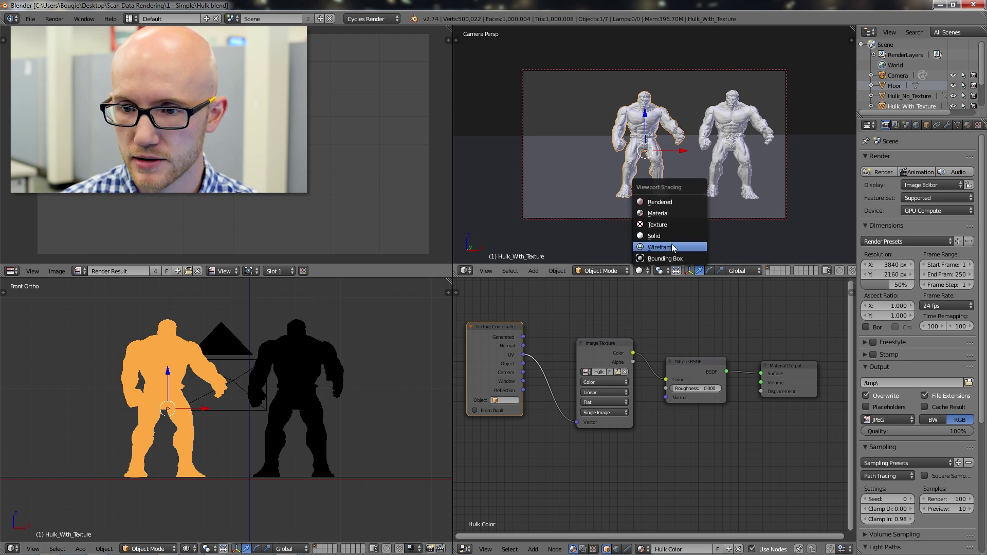
click(670, 201)
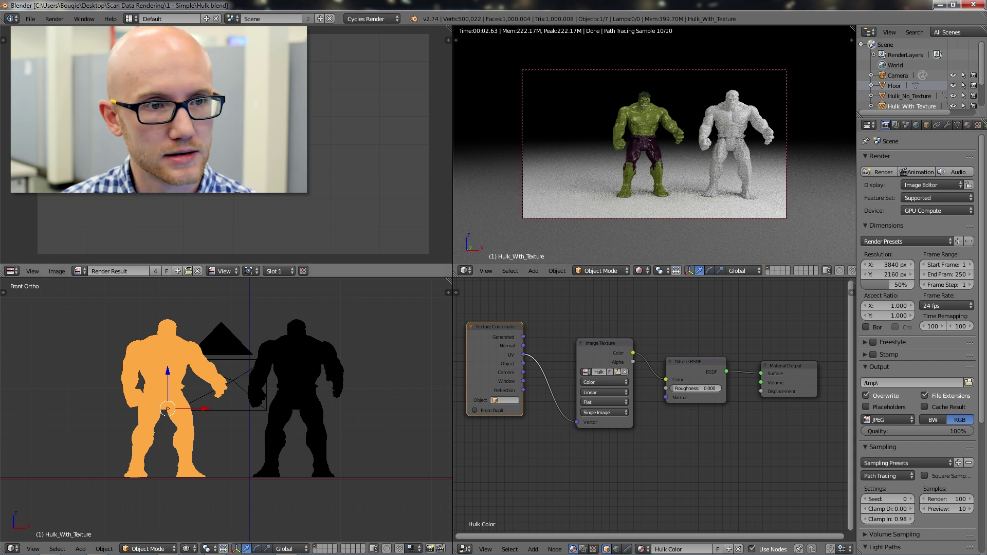
Import the hand drill scan as a Wavefront OBJ from the Scan Data Rendering folder on the desktop
click(30, 19)
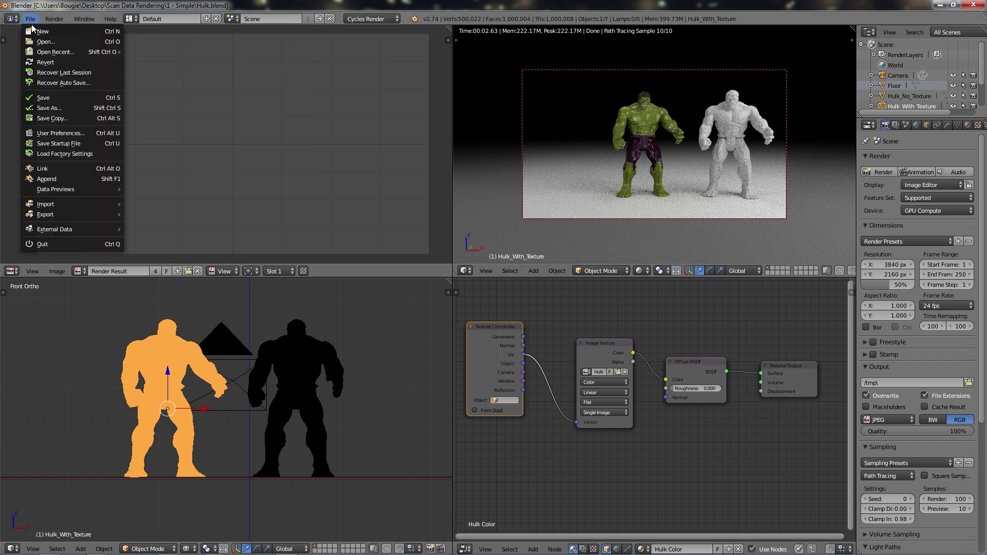
mouse_move(64, 206)
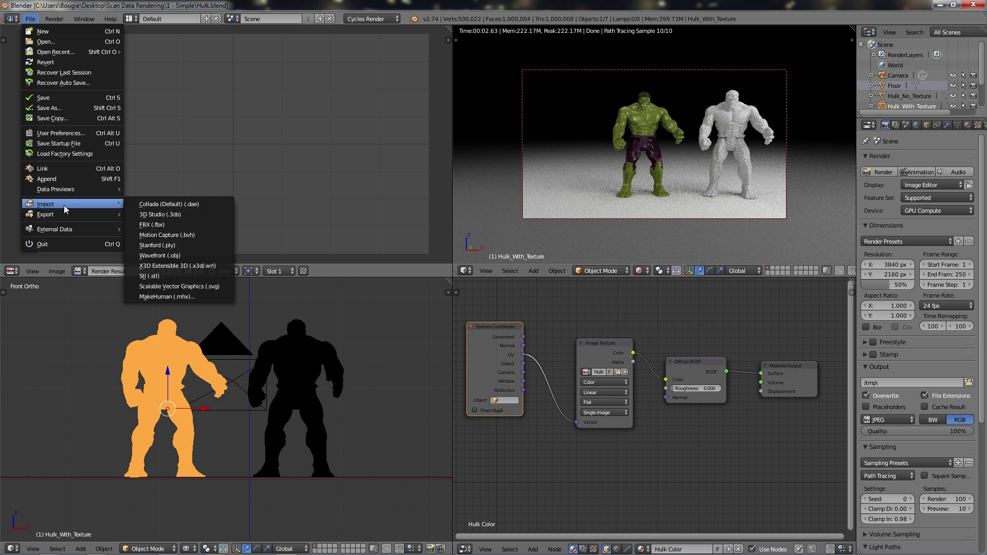
click(175, 256)
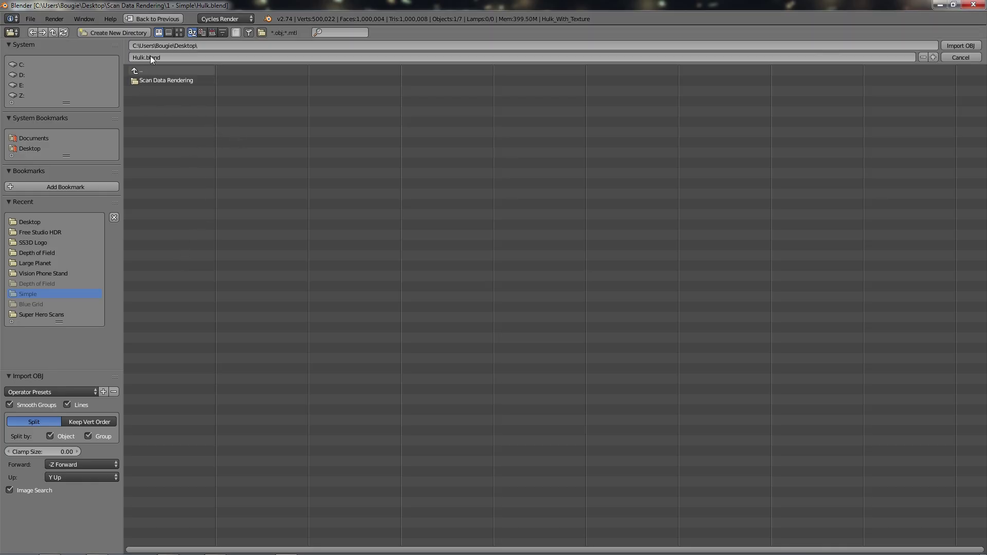
click(30, 138)
click(61, 145)
click(170, 81)
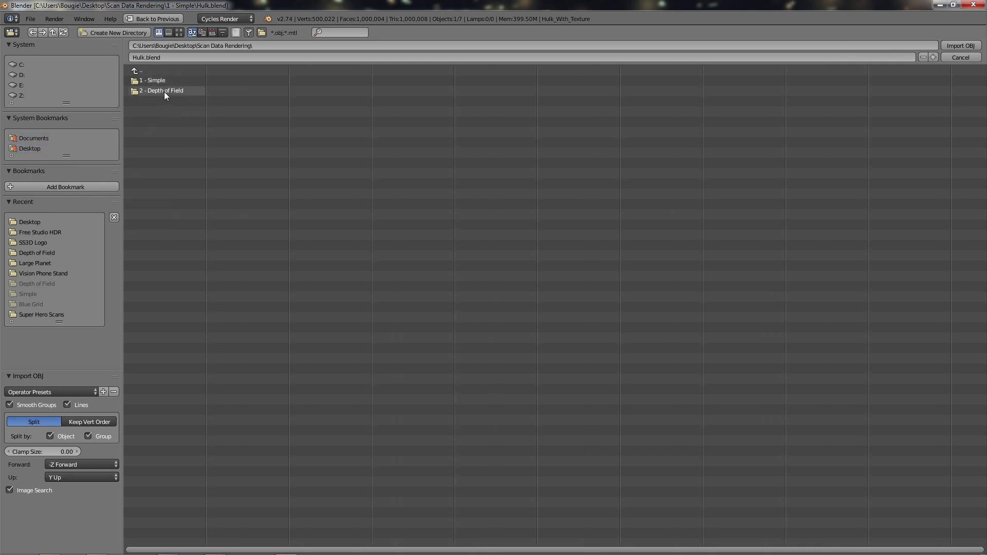
click(165, 92)
click(185, 92)
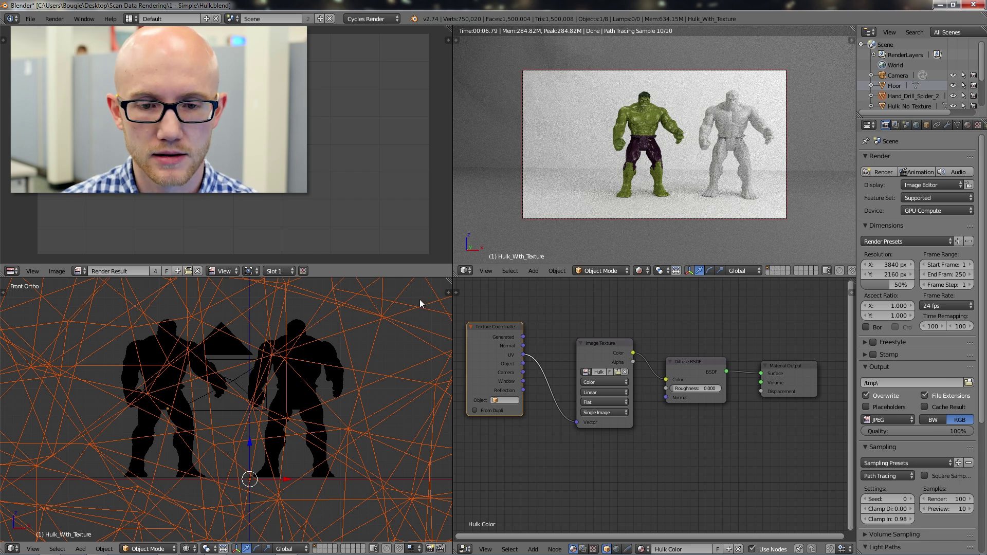
Scale the imported hand drill down part of the way and start the Screencast Keys display
key(s)
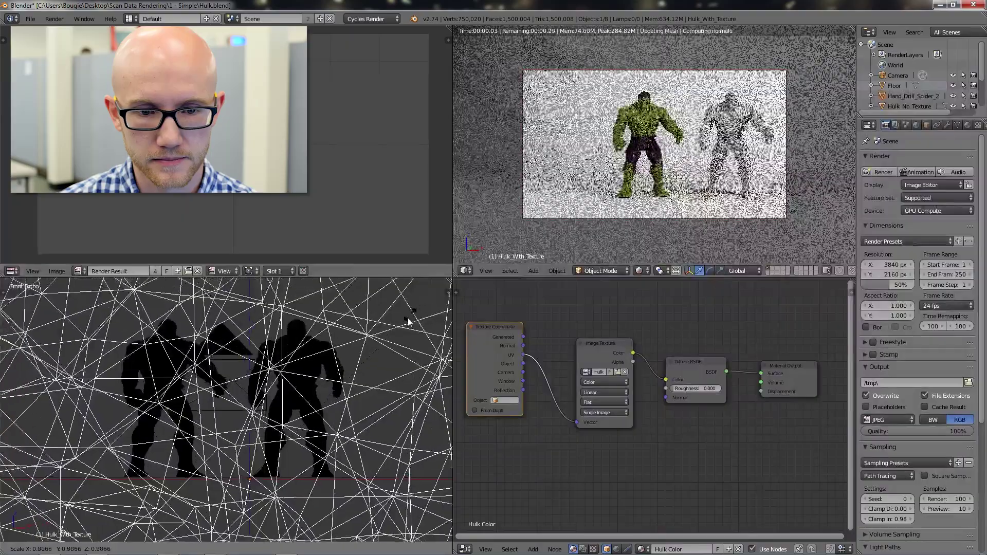
click(276, 480)
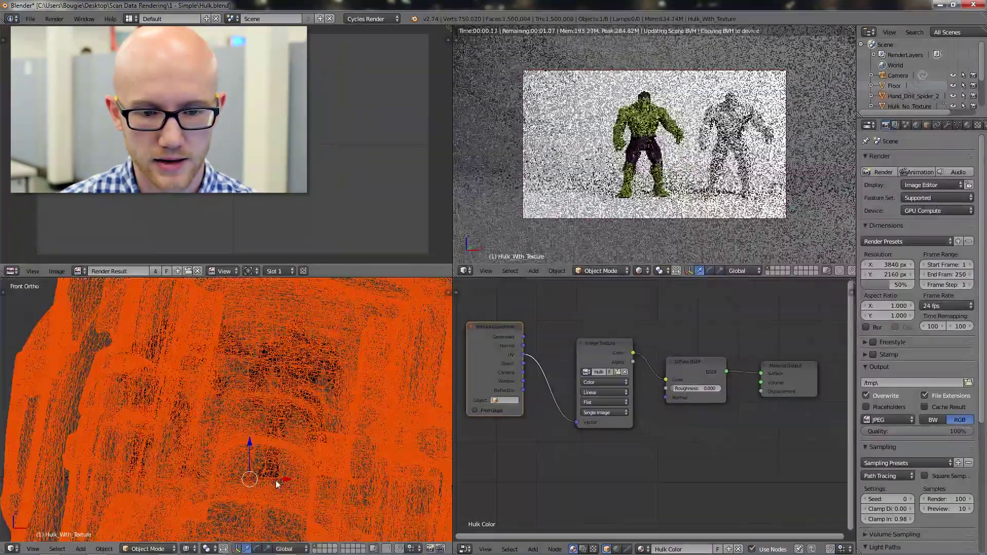
key(n)
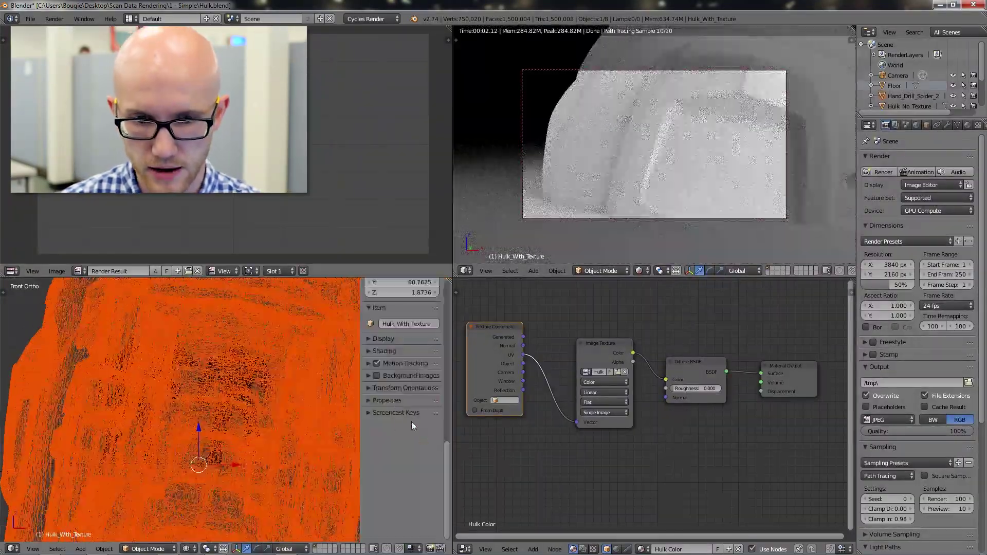
click(394, 428)
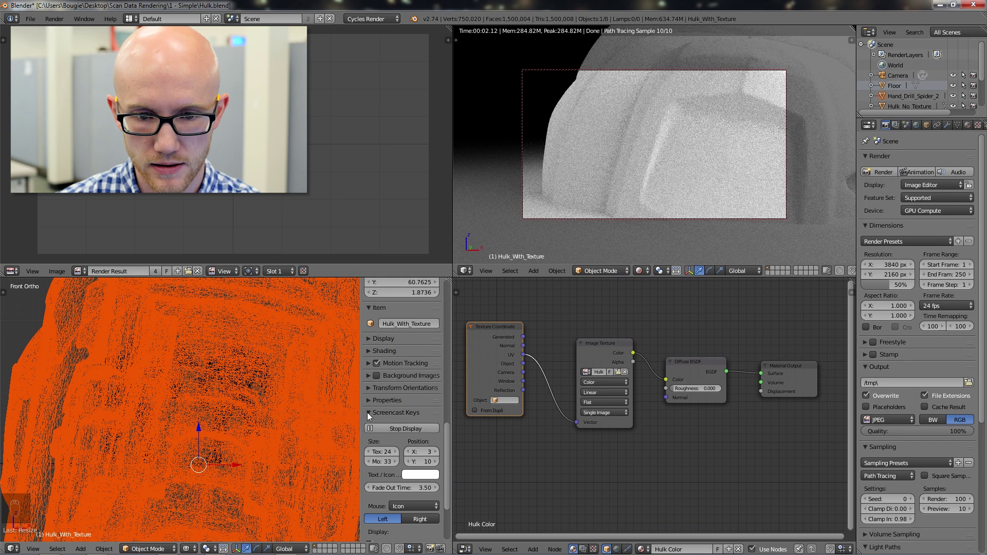
key(n)
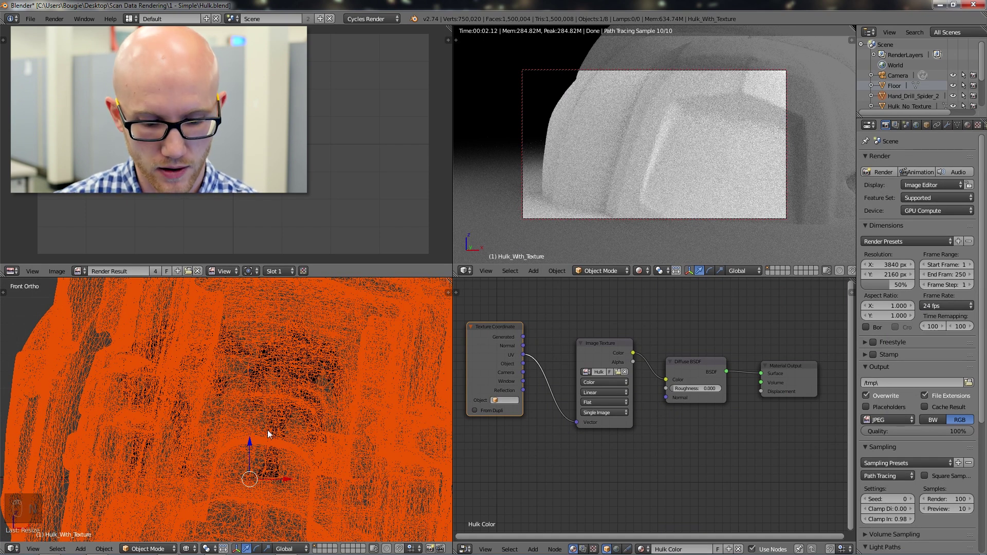
Scale the hand drill down to roughly the Hulks' height and raise it above the floor in the front view
key(s)
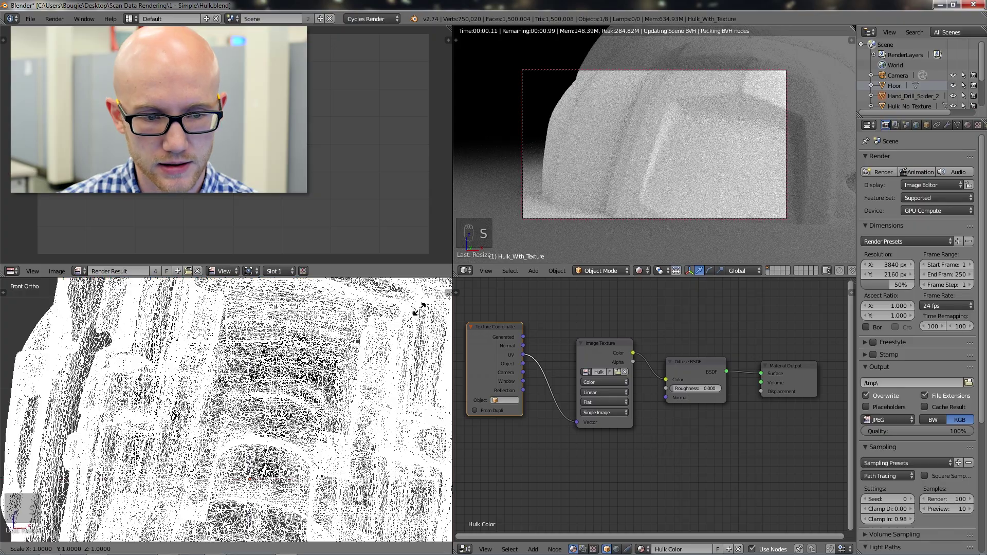
click(267, 466)
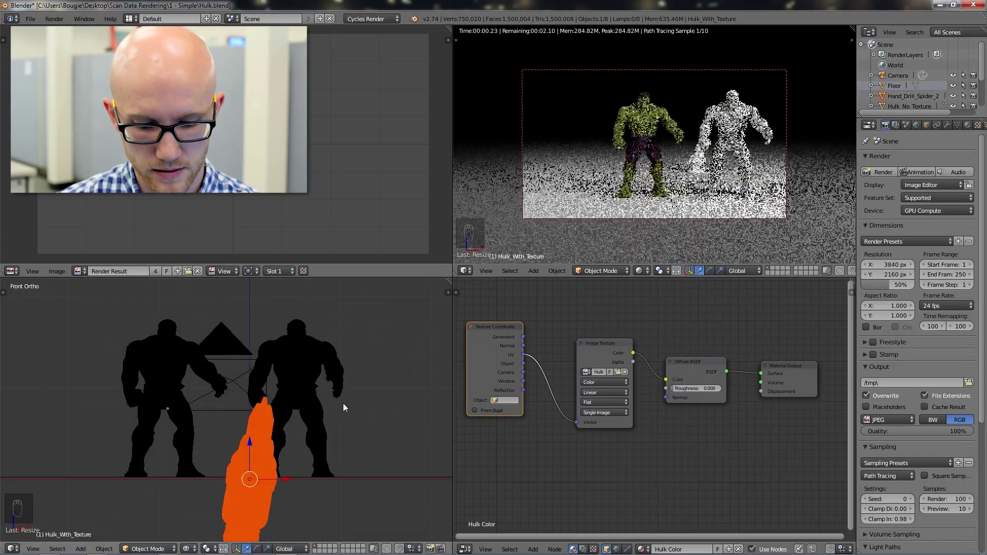
key(g)
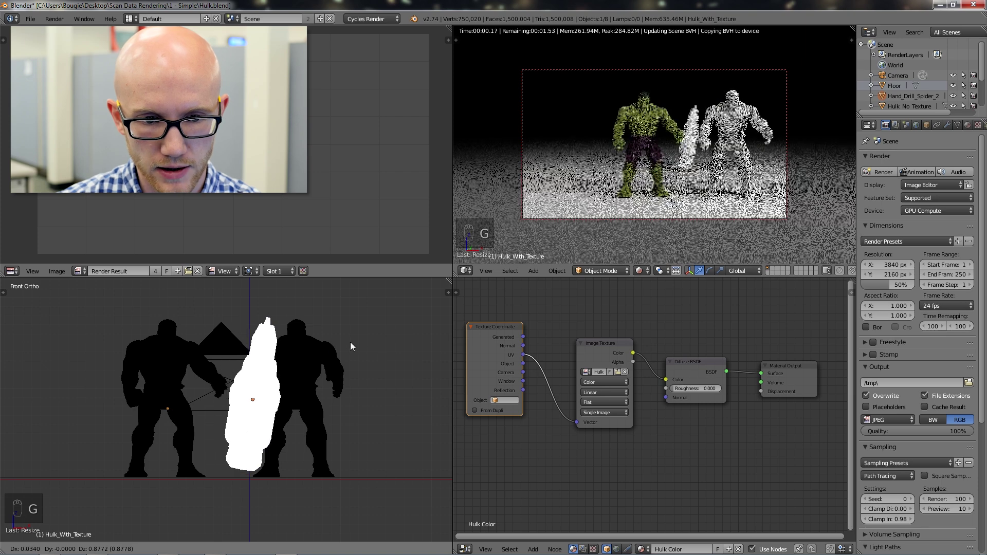
click(334, 354)
Rotate the hand drill about a quarter turn in the right view so it stands upright on its battery base
key(KP_3)
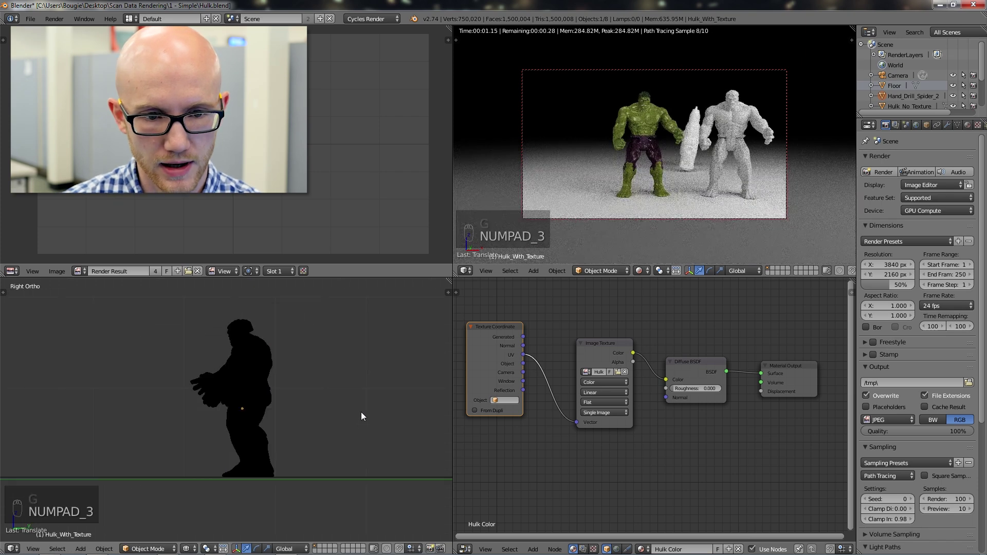
scroll(254, 404, down, 4)
scroll(316, 393, up, 2)
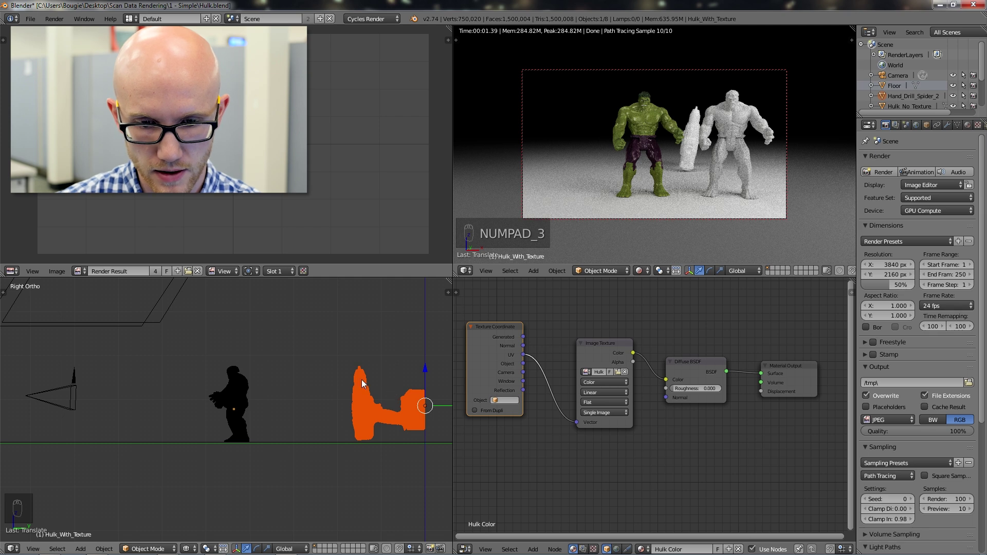
scroll(362, 380, down, 3)
scroll(332, 392, up, 1)
key(r)
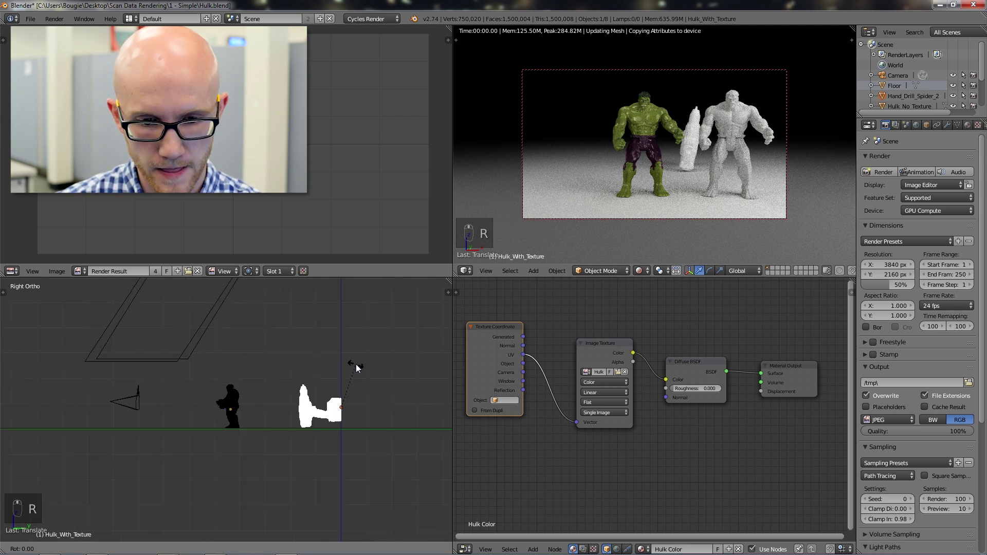
click(376, 422)
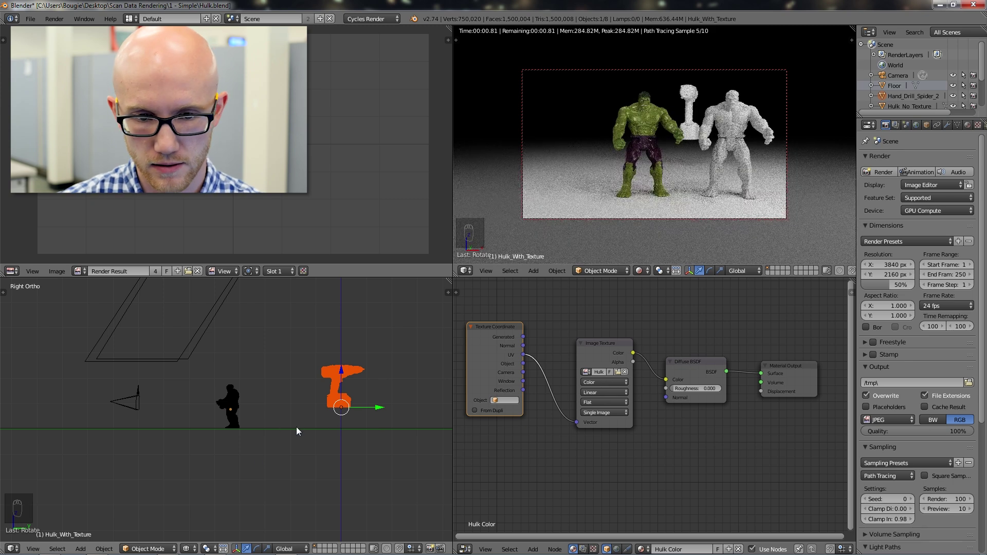
In the top view, move the hand drill between the two Hulks and rotate it diagonally to the camera
key(KP_7)
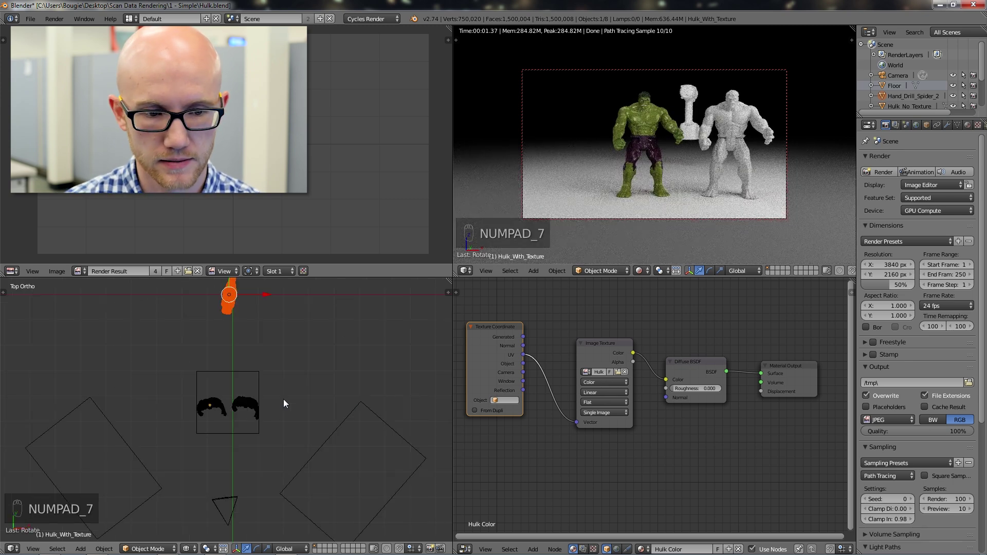
key(g)
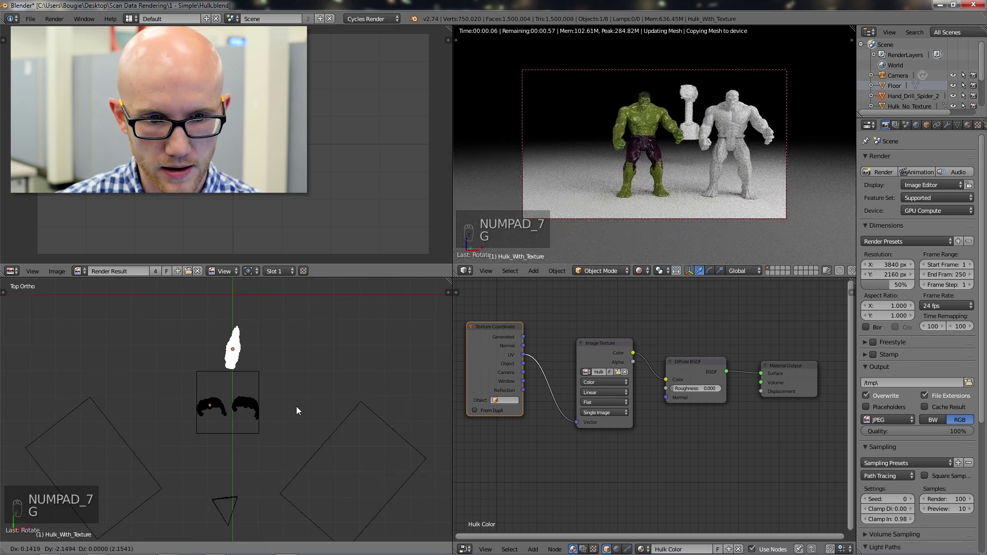
click(291, 456)
key(r)
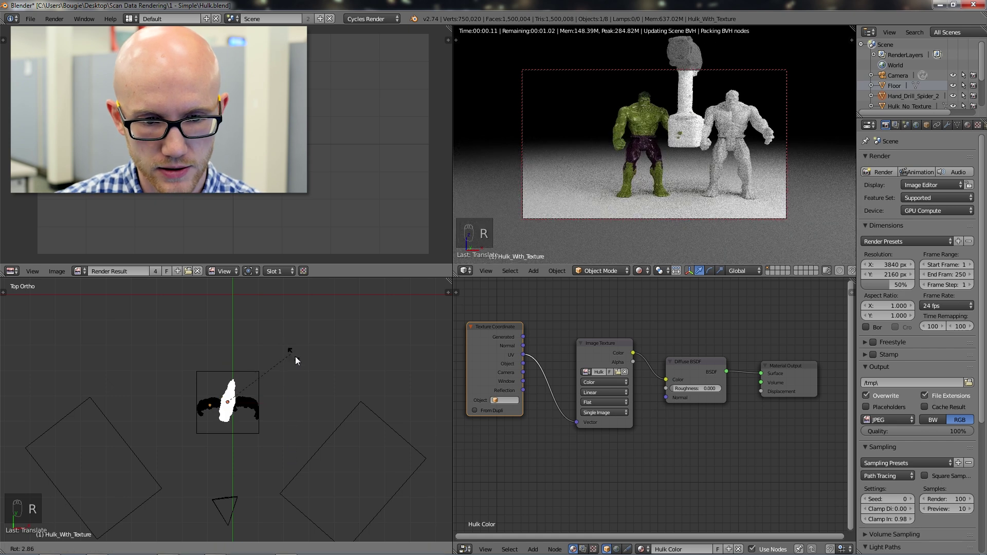
click(156, 398)
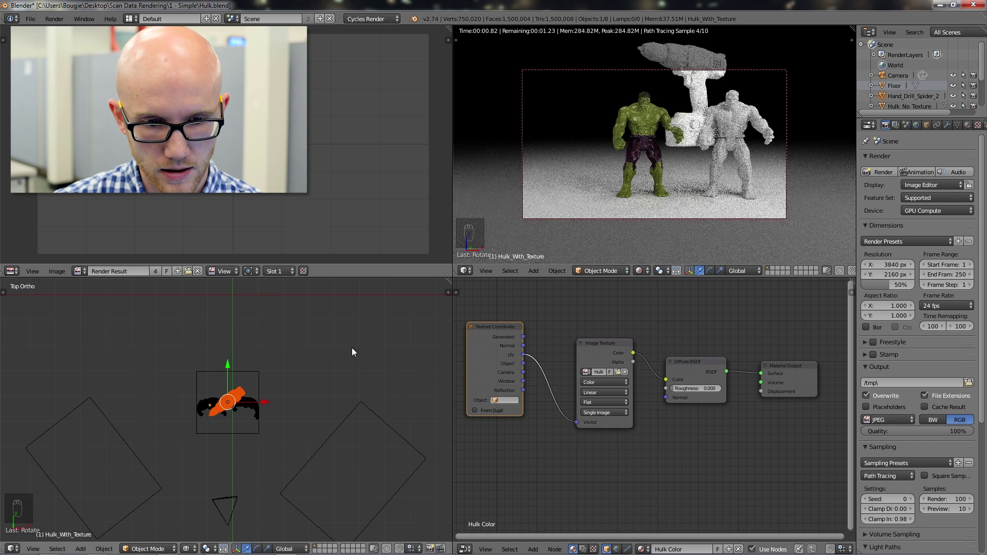
Scale the hand drill down slightly and lower it in the front view until its base rests on the floor
key(s)
click(313, 374)
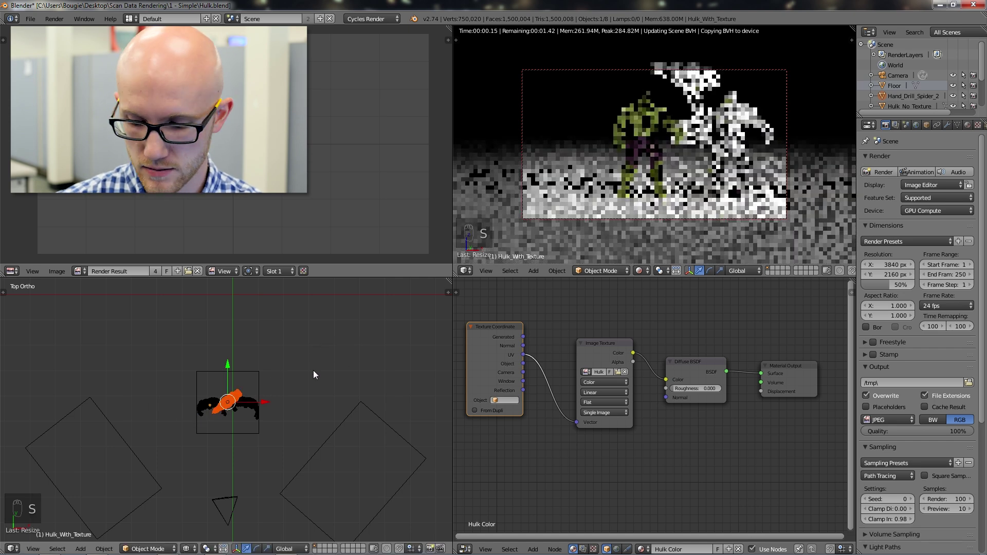
key(KP_1)
scroll(271, 397, up, 4)
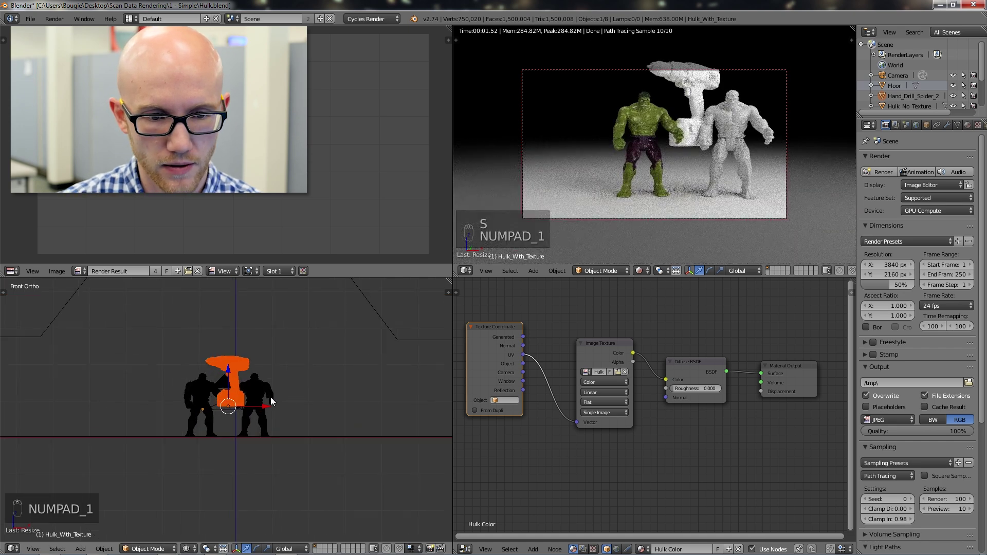
key(g)
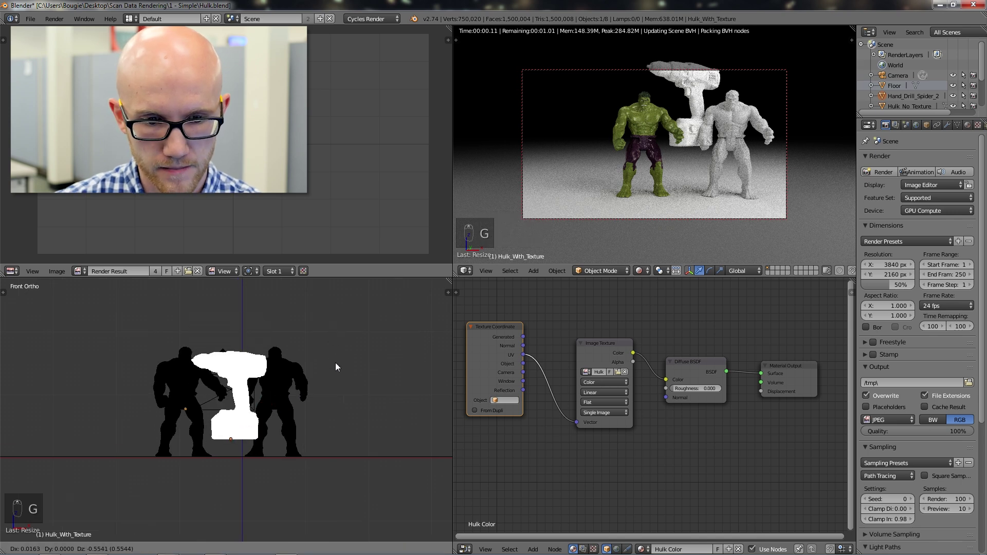
mouse_move(335, 375)
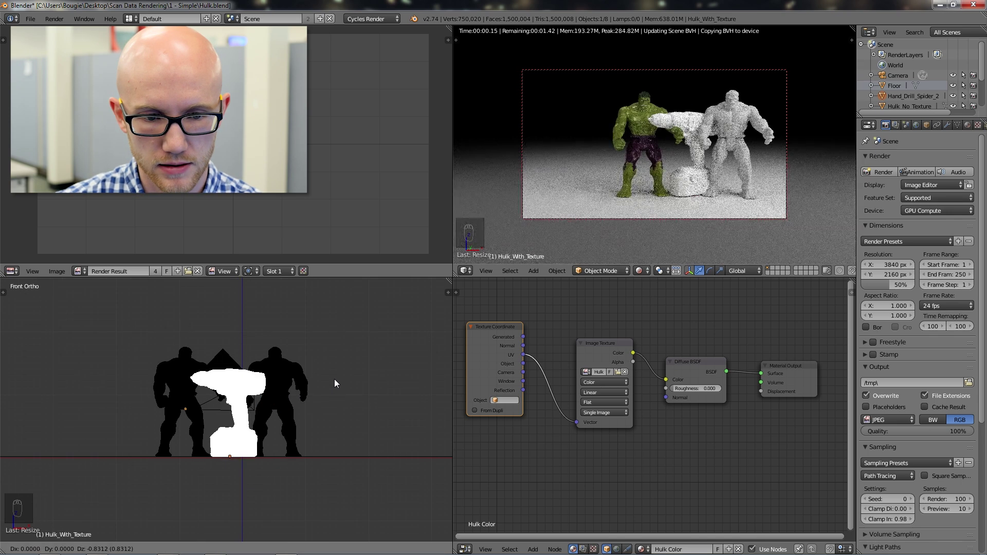
click(334, 379)
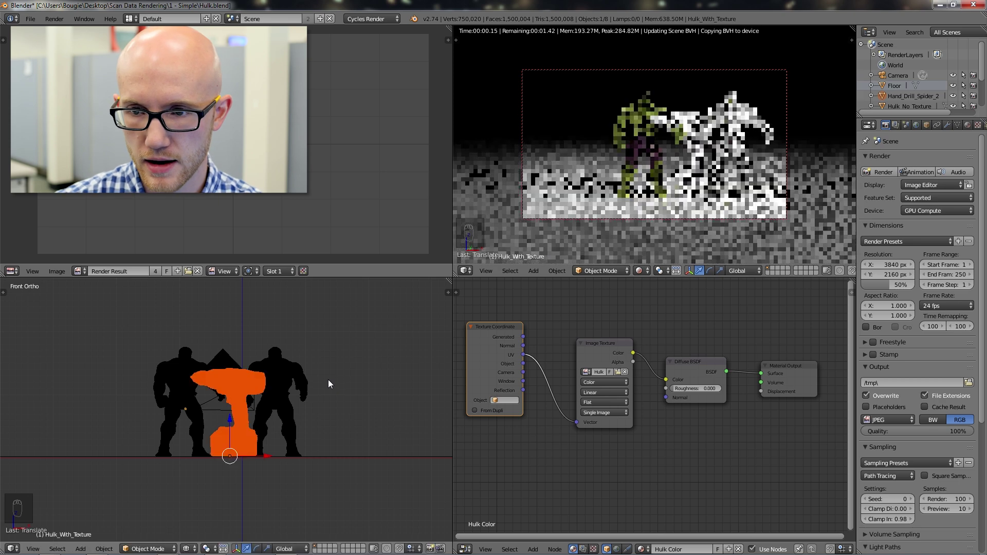
In the top view, rotate the hand drill about a quarter turn and move it to the outer side of the textured Hulk
scroll(297, 424, up, 1)
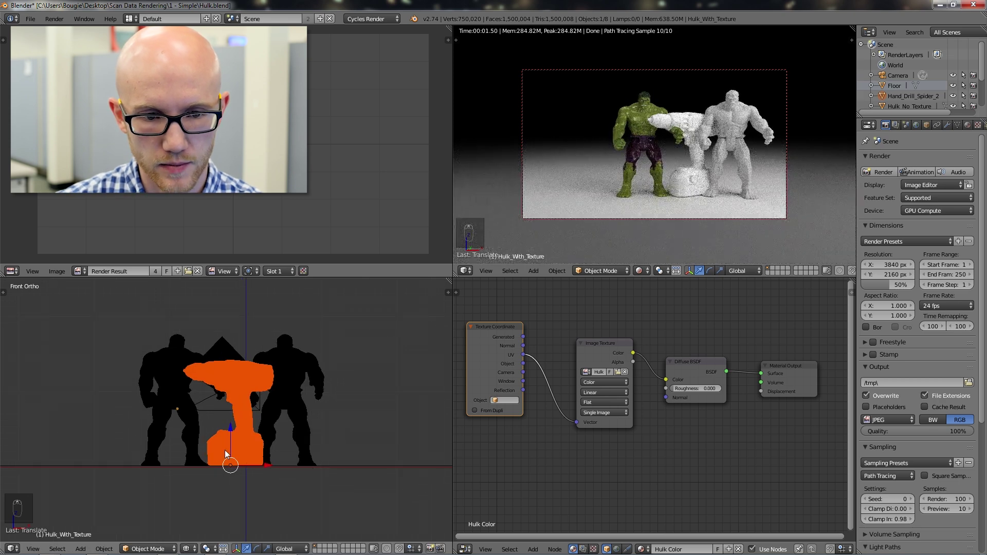
key(KP_7)
key(r)
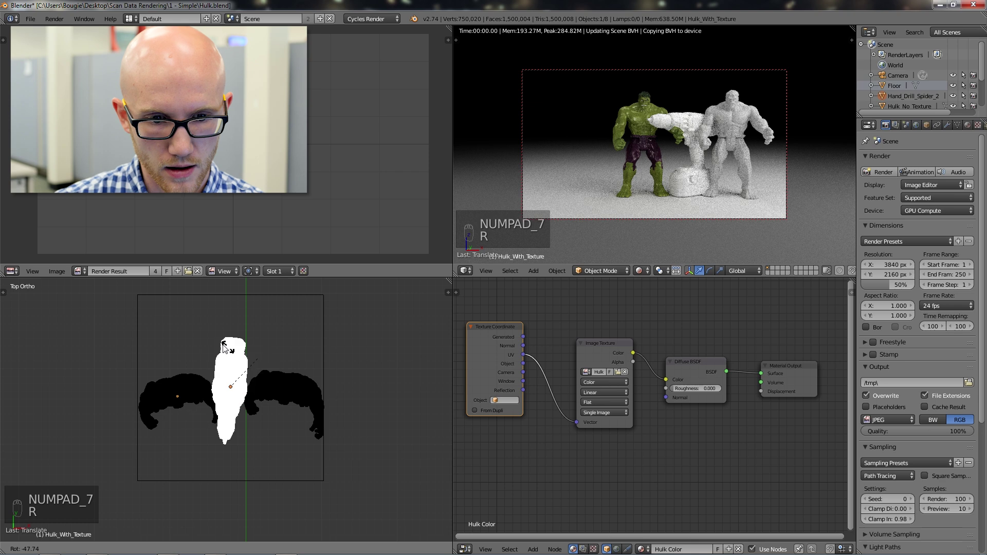
click(255, 350)
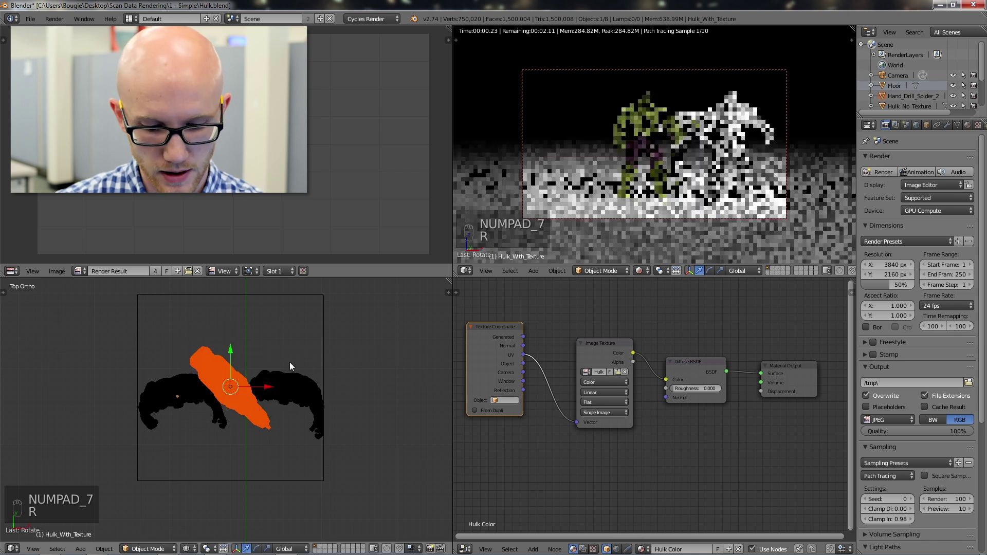
key(g)
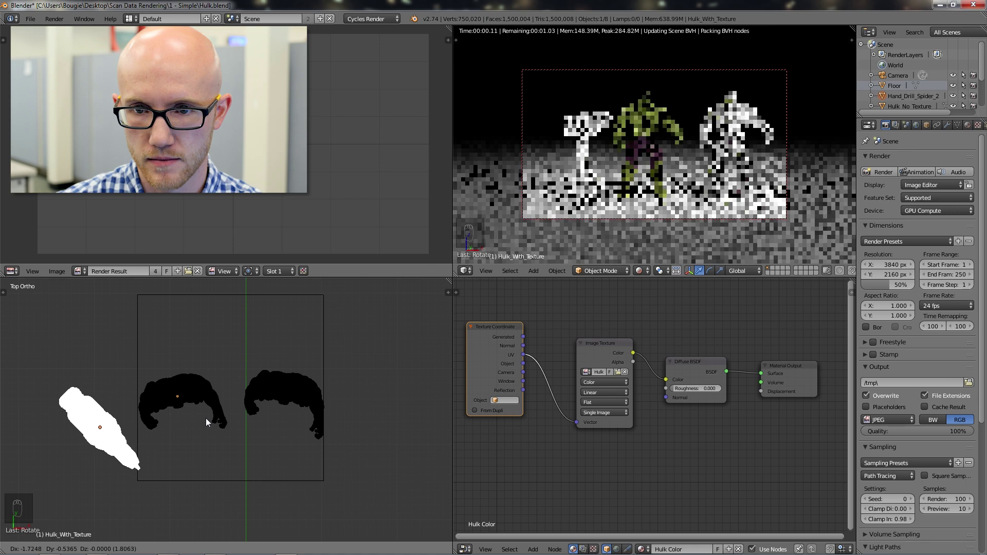
click(208, 418)
Rotate the hand drill about 18 degrees further in the top view and nudge it slightly forward and closer to the textured Hulk
key(r)
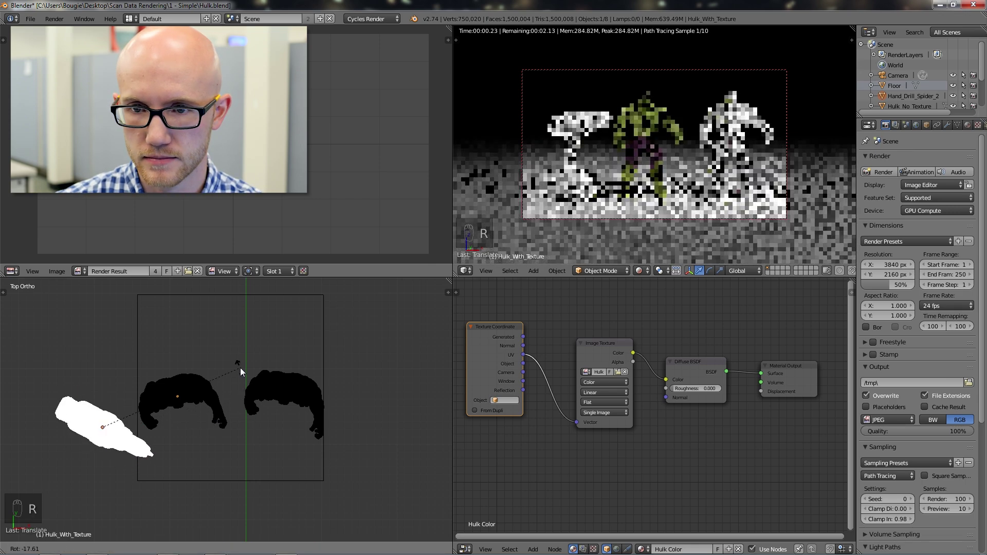
click(240, 368)
key(g)
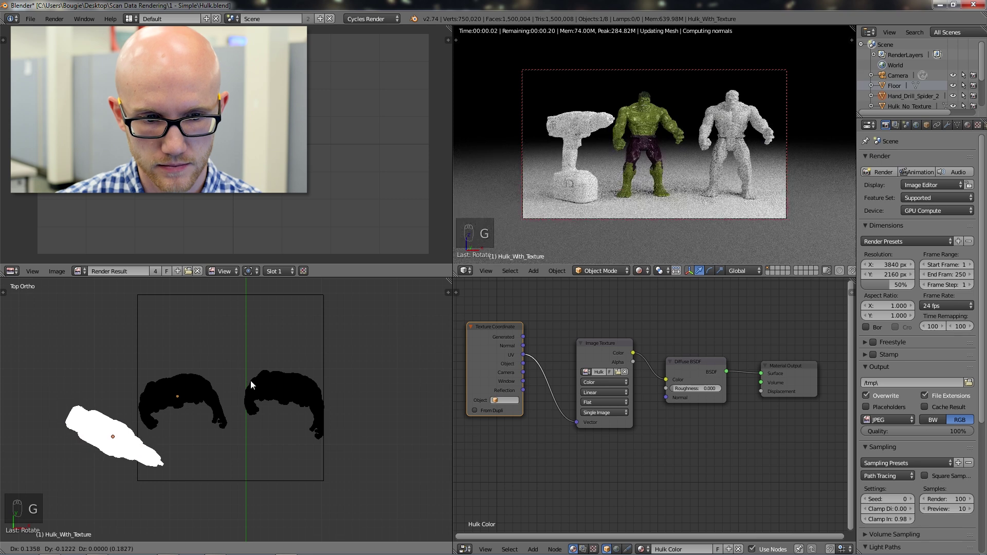
click(250, 382)
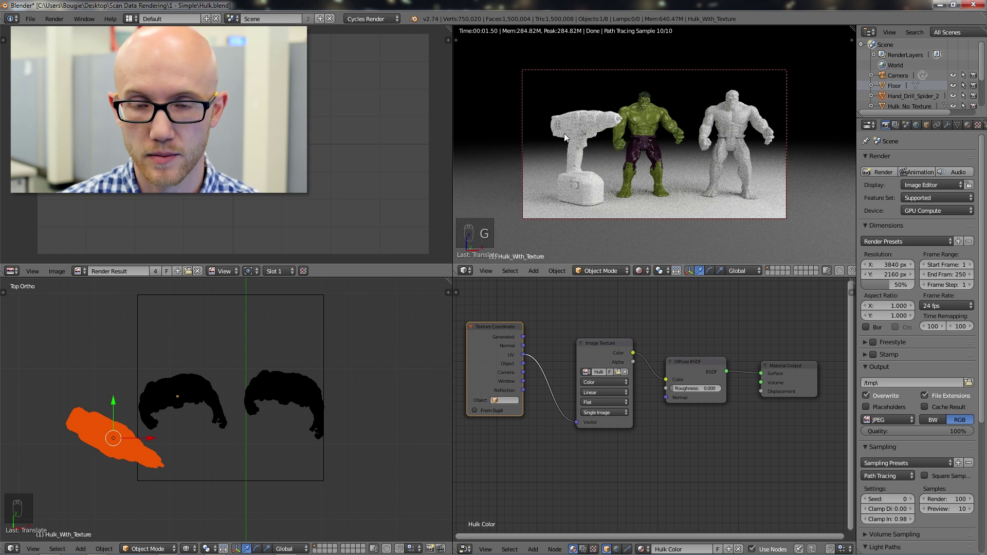
Select the textured and the untextured Hulk in turn to examine their material nodes, and leave everything deselected
right_click(197, 390)
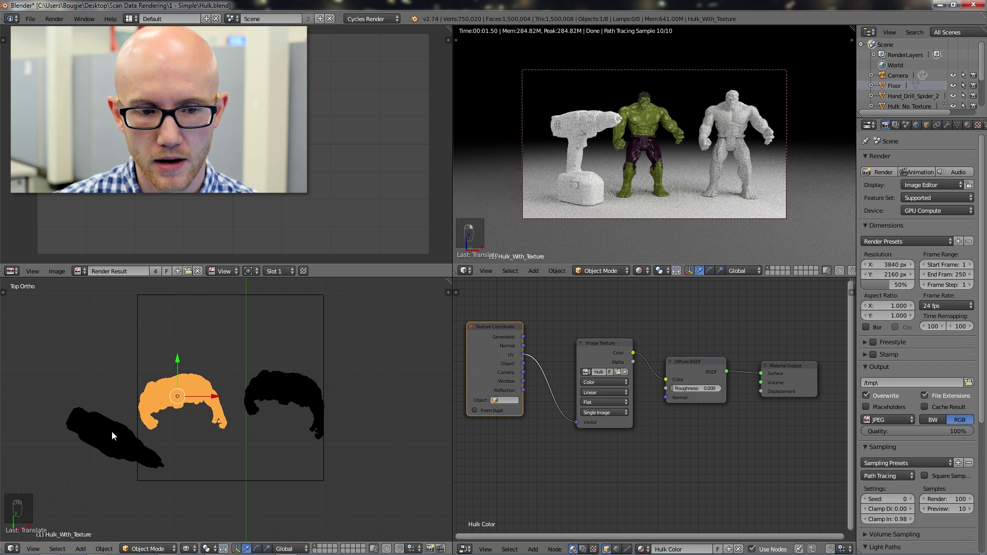
right_click(276, 383)
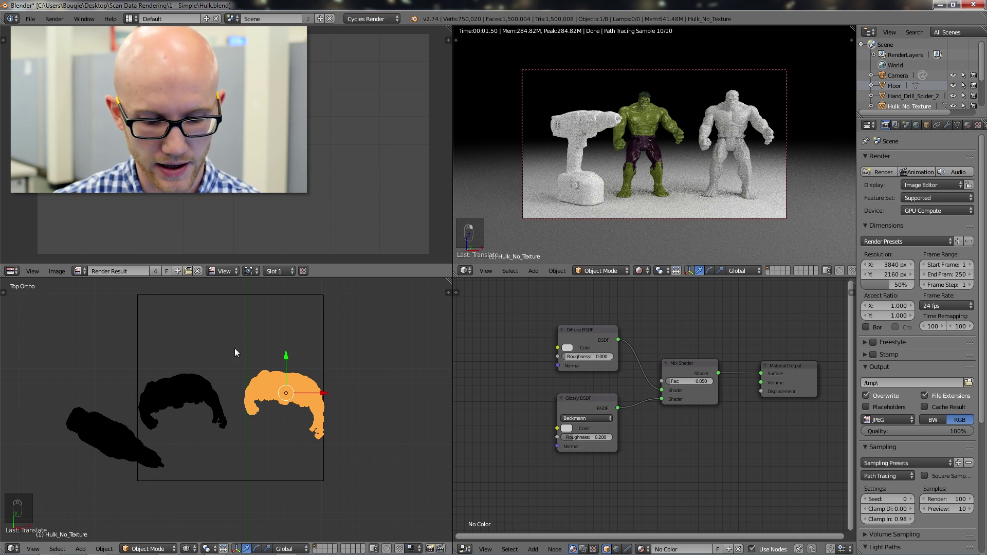
key(a)
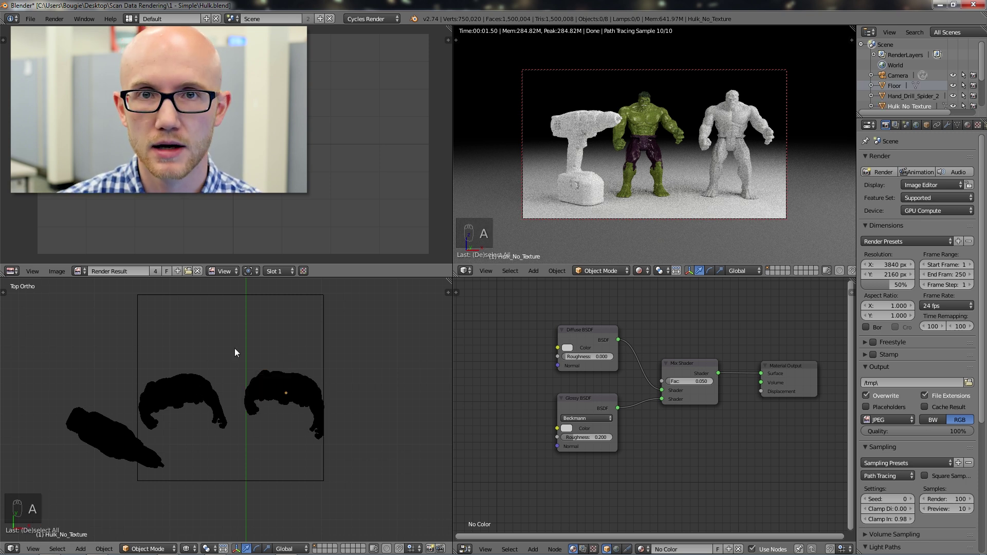
key(a)
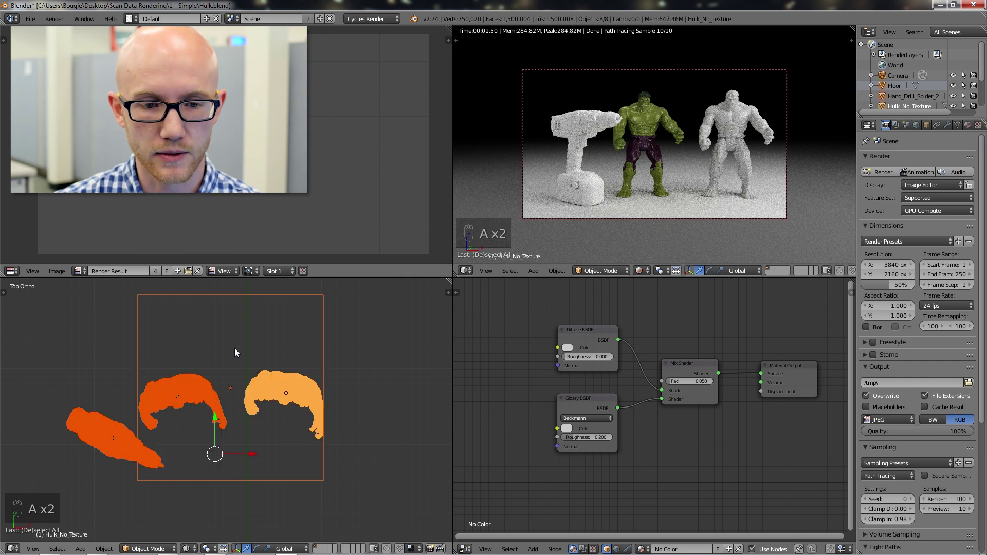
key(a)
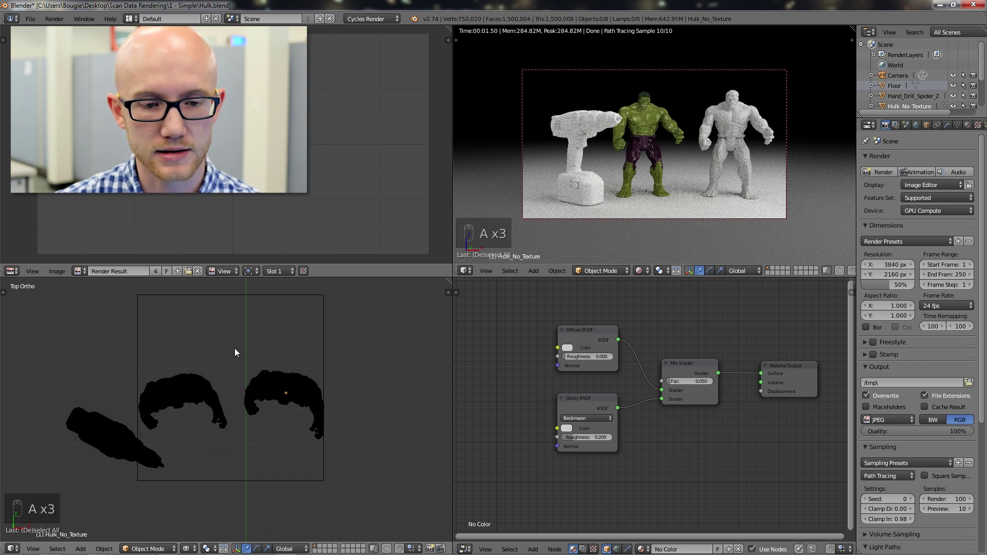
Enable nodes for the hand drill's material and shift the Material Output and Diffuse BSDF nodes to free space for texture nodes
right_click(112, 436)
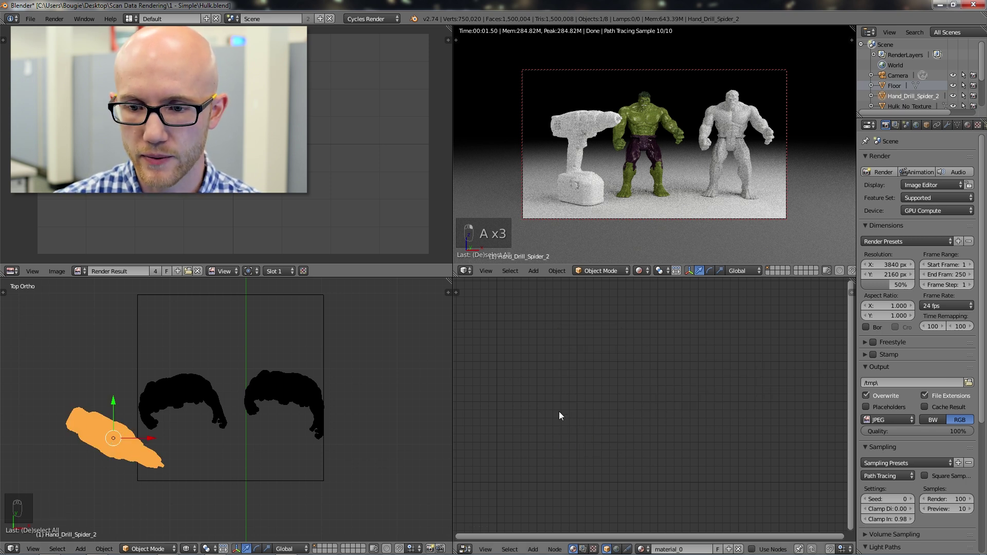
click(967, 125)
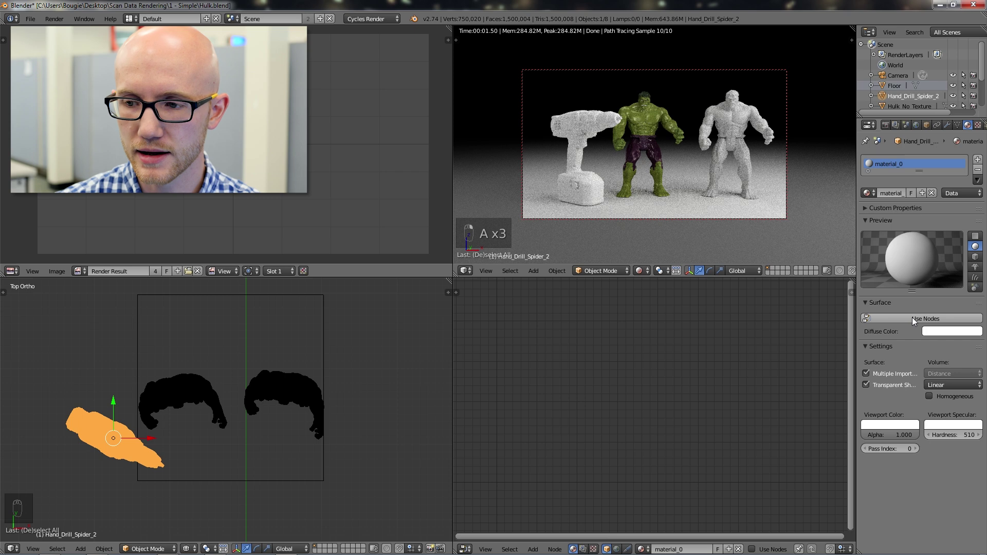
click(913, 319)
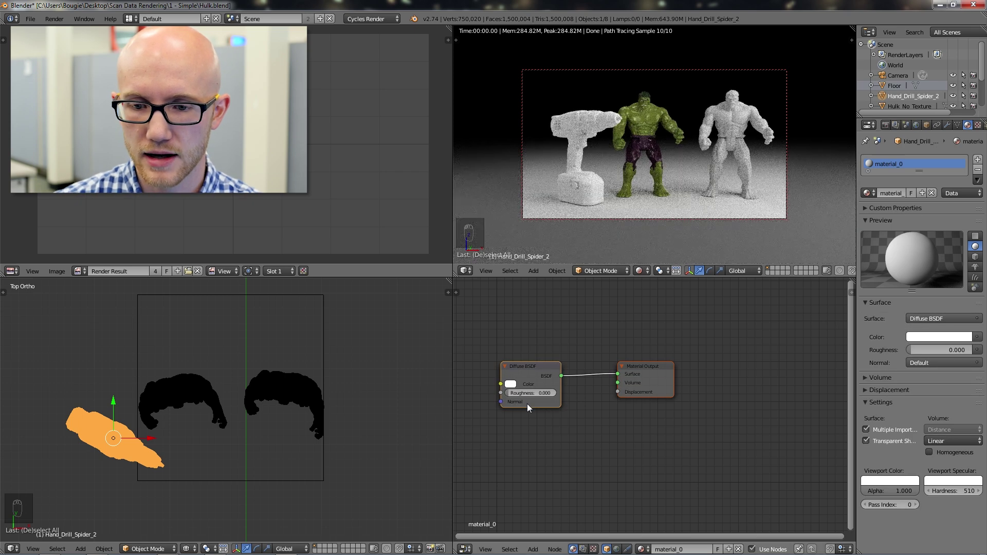
drag(637, 369, 791, 373)
drag(532, 366, 711, 369)
click(801, 373)
click(705, 369)
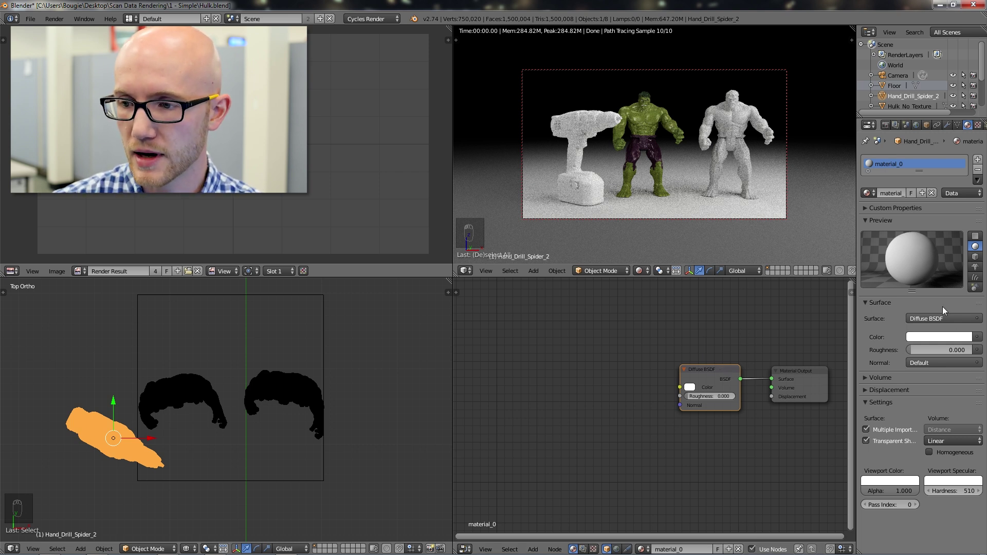
Darken the Diffuse BSDF color of the hand drill's material from white to a medium grey
click(937, 322)
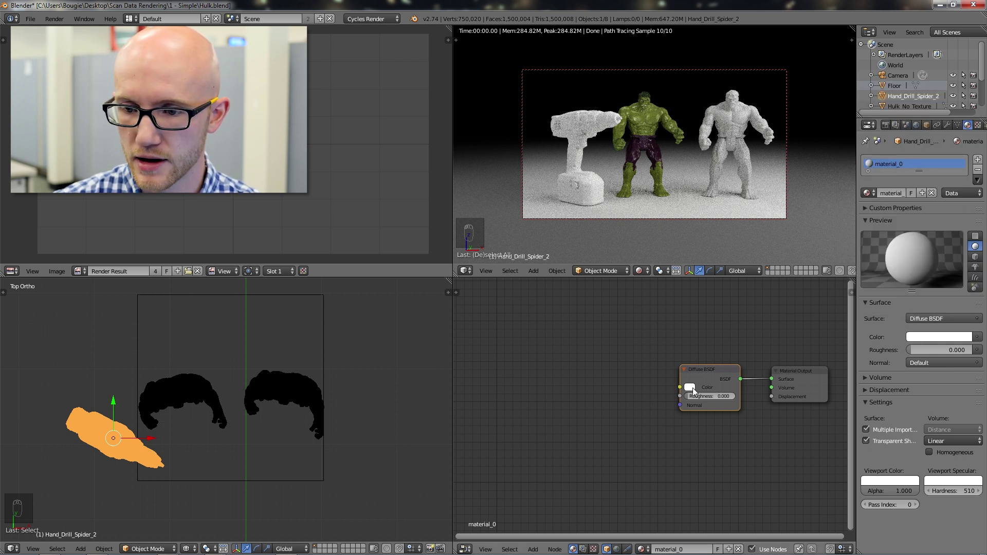
click(933, 338)
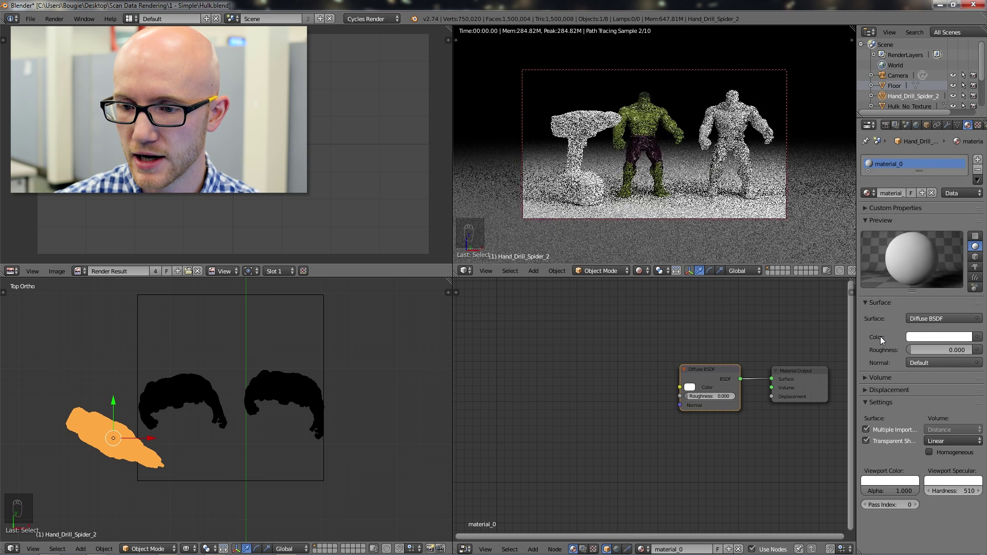
click(691, 387)
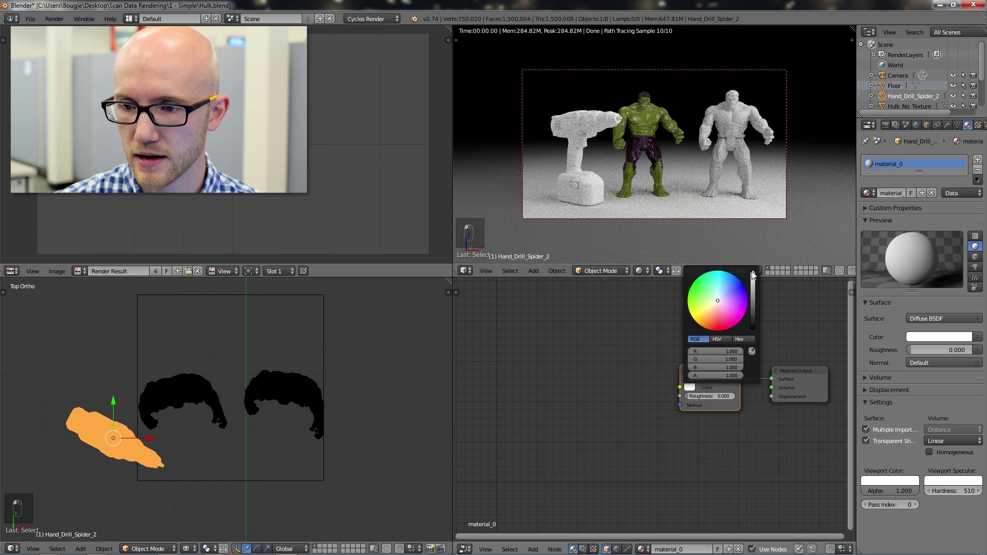
drag(752, 273, 753, 300)
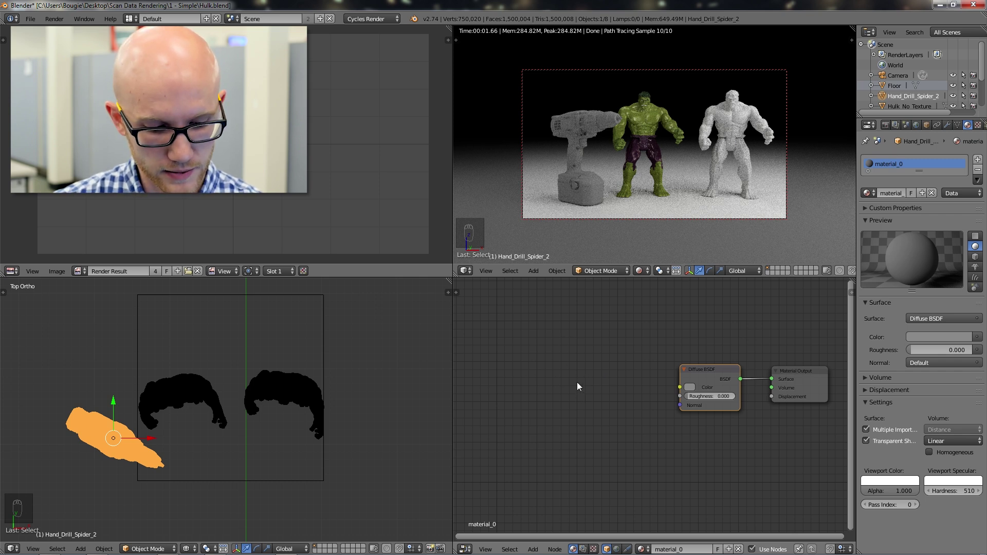
Add an Image Texture node to the drill material and link its Color output to the Diffuse BSDF's Color input
key(shift+a)
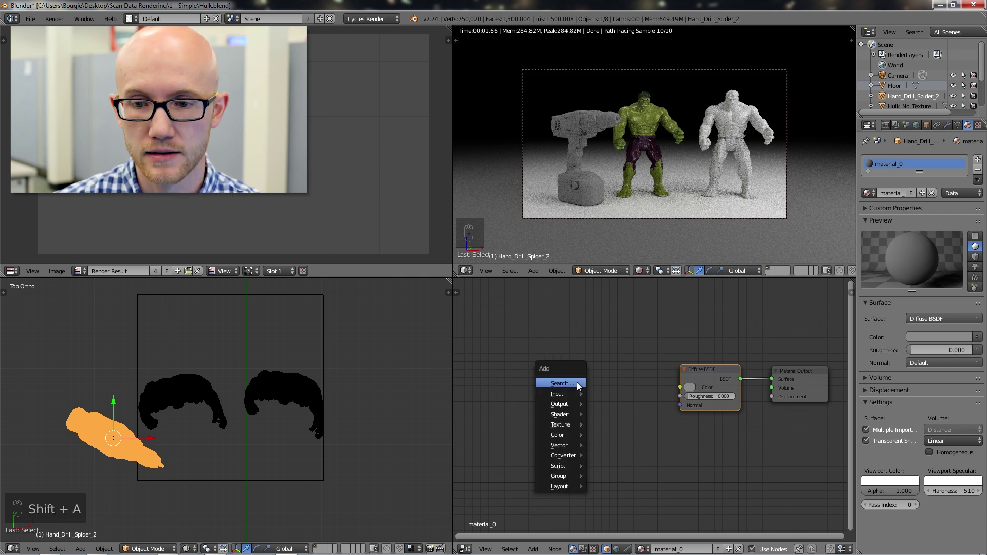
mouse_move(567, 424)
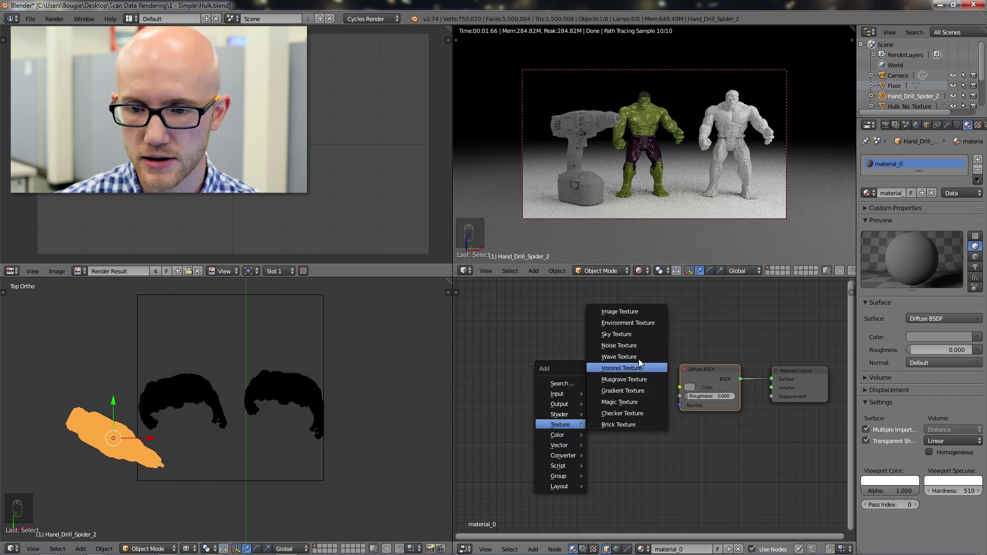
click(635, 311)
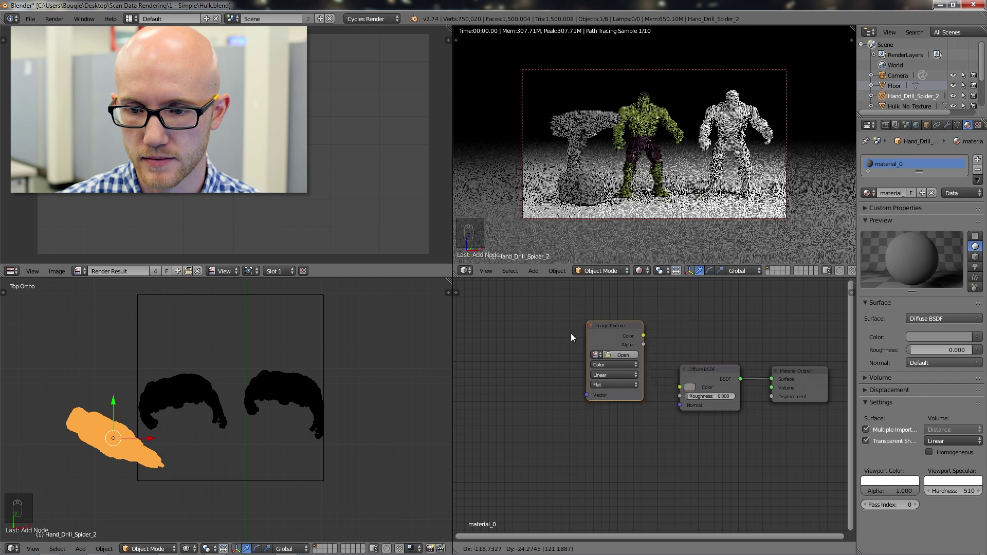
click(552, 355)
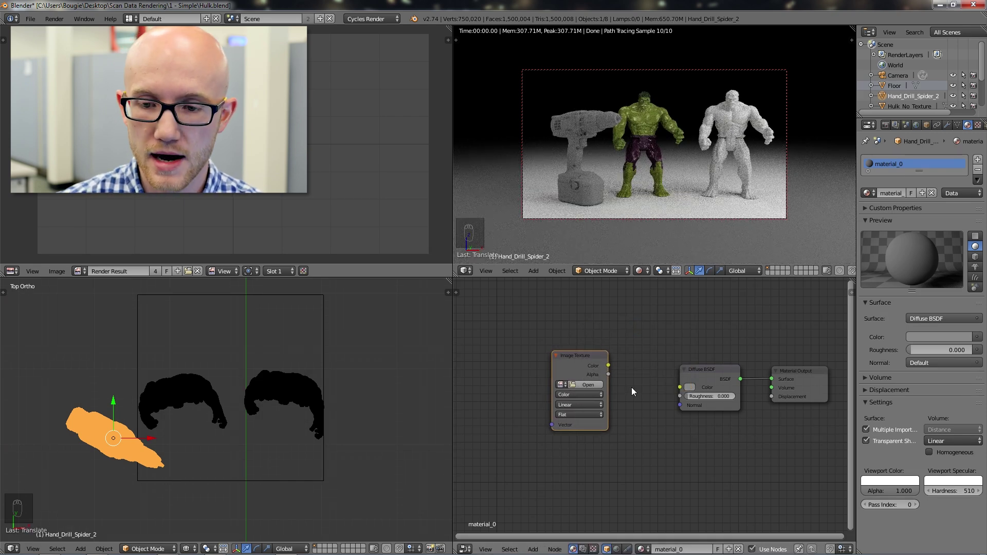
drag(608, 365, 678, 386)
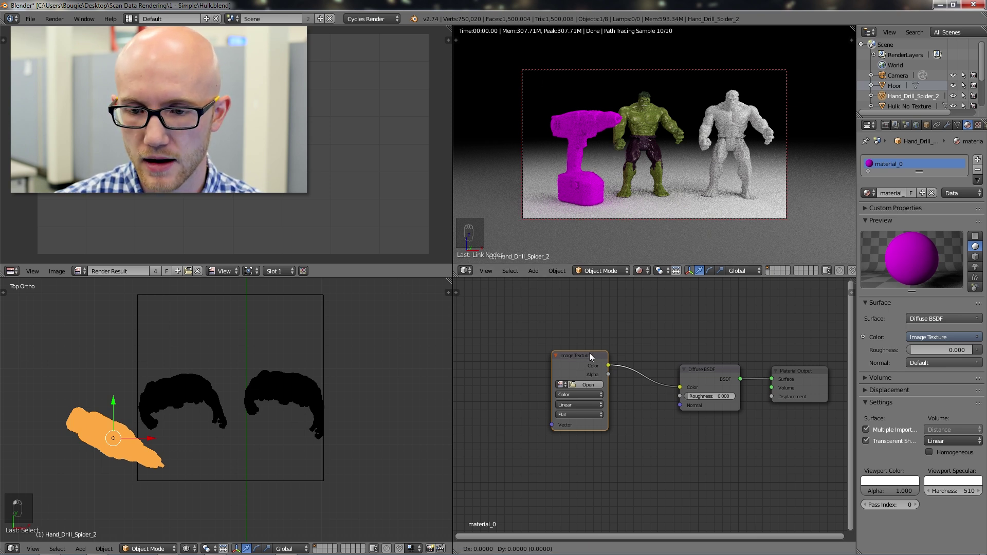
drag(589, 353, 597, 353)
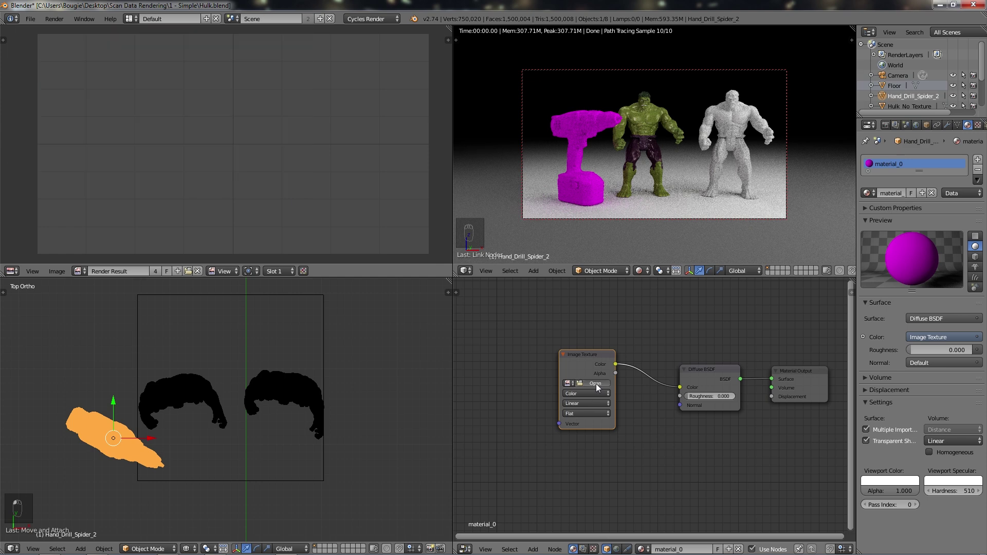
Load Hand_Drill_Spider_0.jpg from the "2 - Depth of Field" folder into the Image Texture node
click(596, 383)
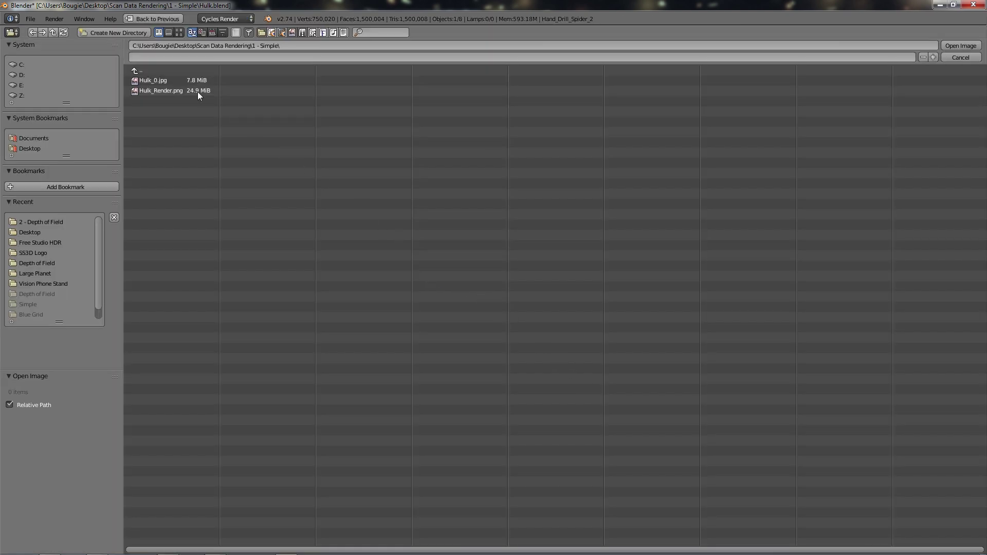
click(146, 70)
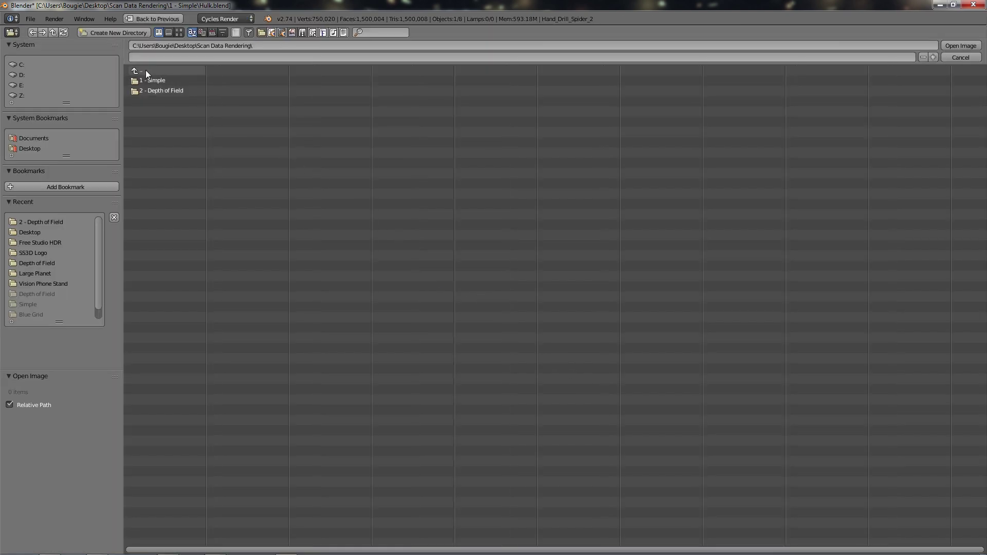
click(171, 90)
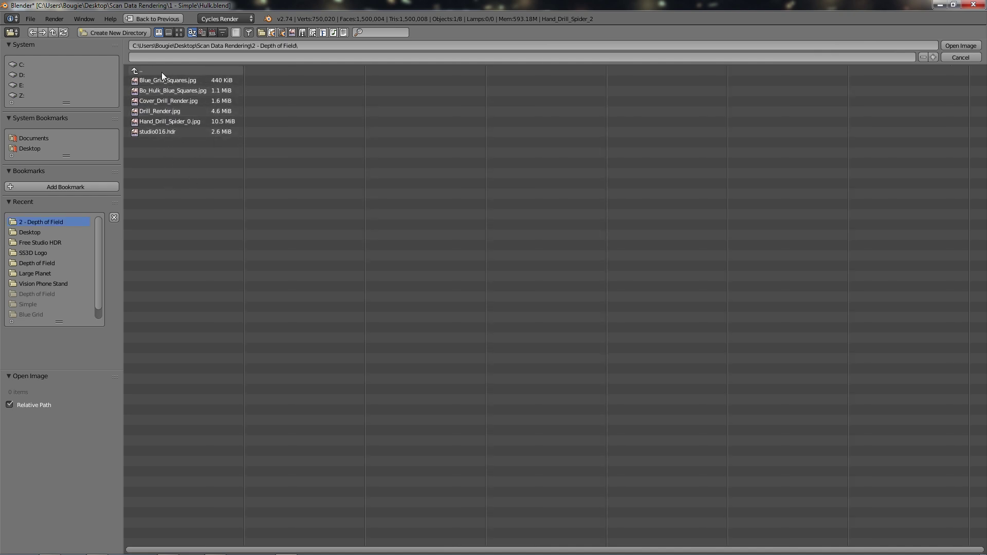
click(169, 123)
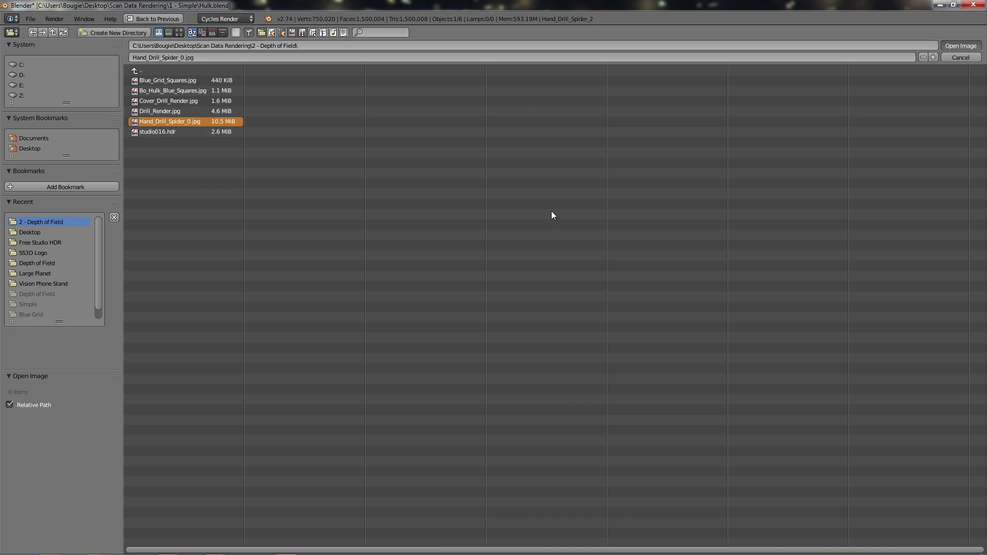
key(Return)
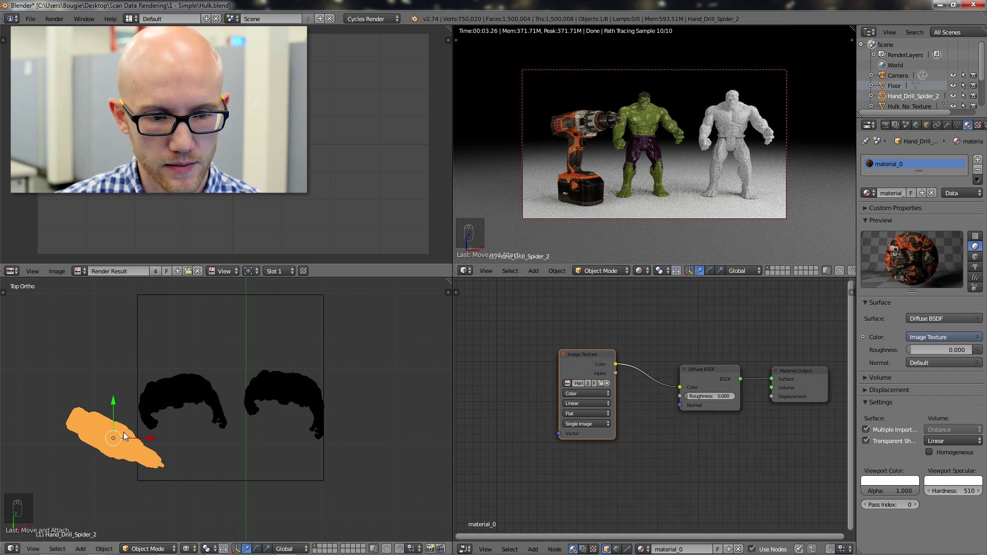
Move the hand drill slightly away from the textured Hulk in the top view and bring up the scene's render settings
key(g)
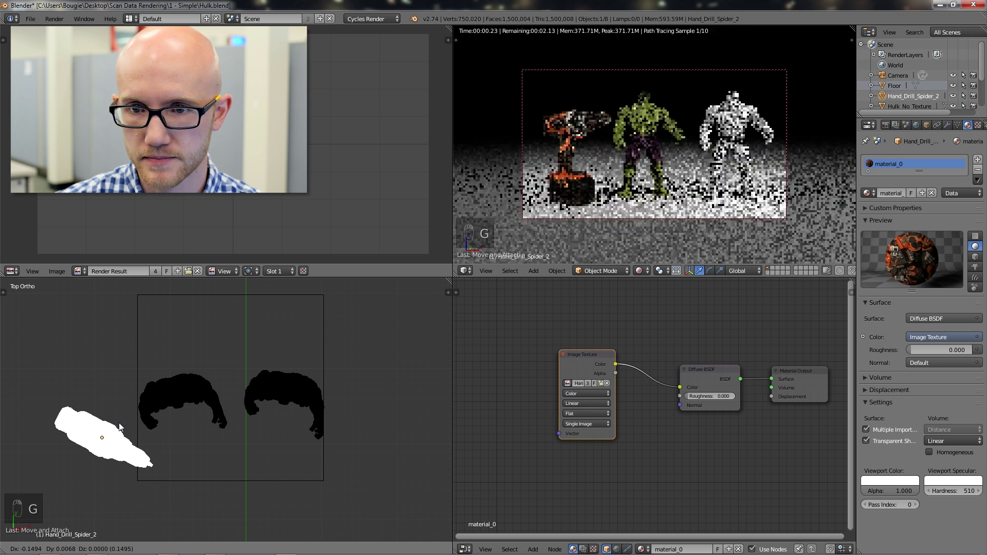
click(119, 427)
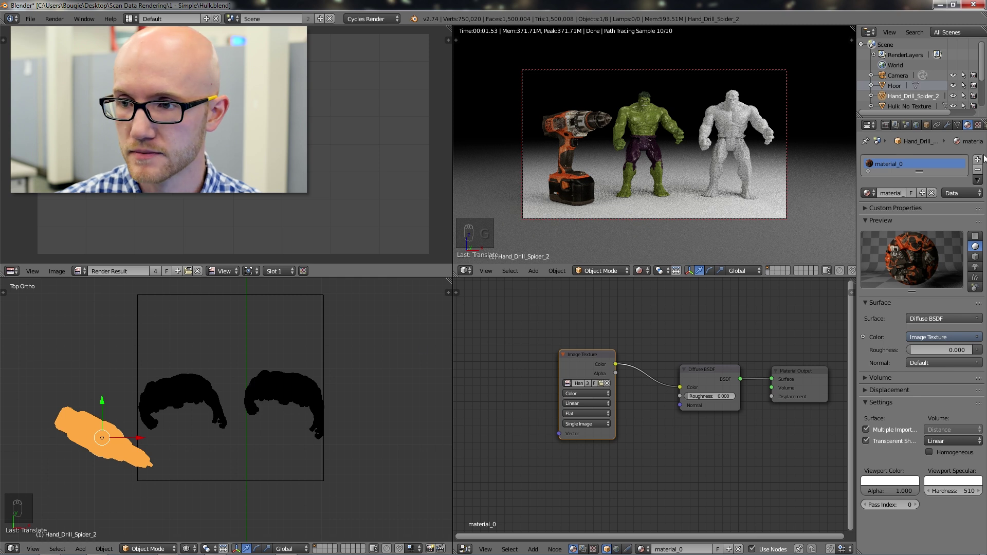
click(886, 126)
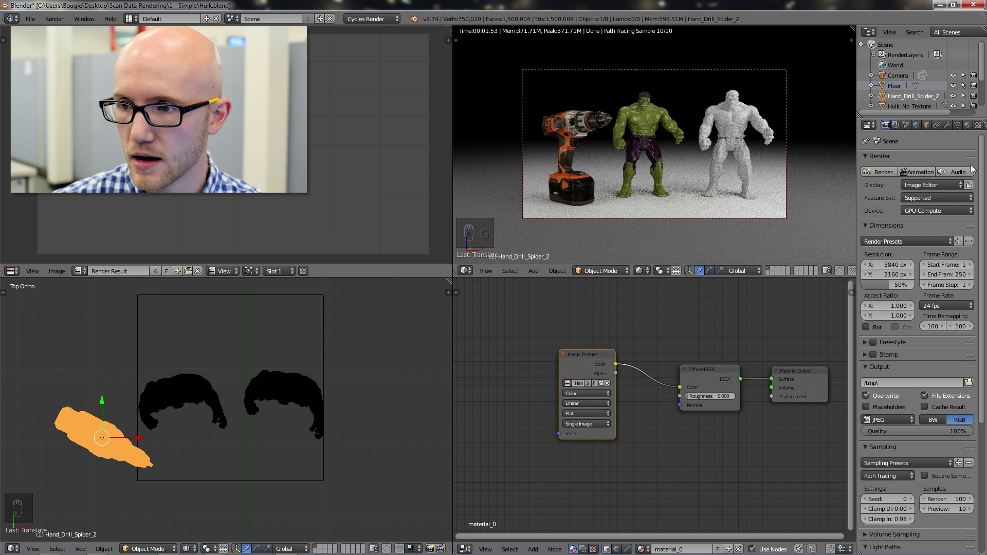
mouse_move(983, 164)
mouse_down()
mouse_move(983, 203)
mouse_move(983, 157)
mouse_up()
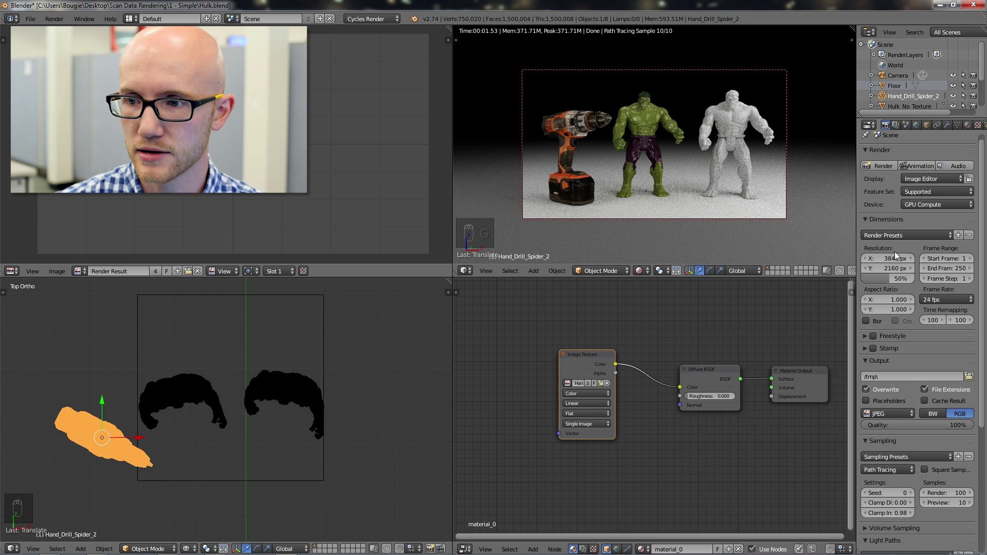
Set the render display to Full Screen and render the scene with the hand drill and both Hulks
scroll(895, 162, up, 1)
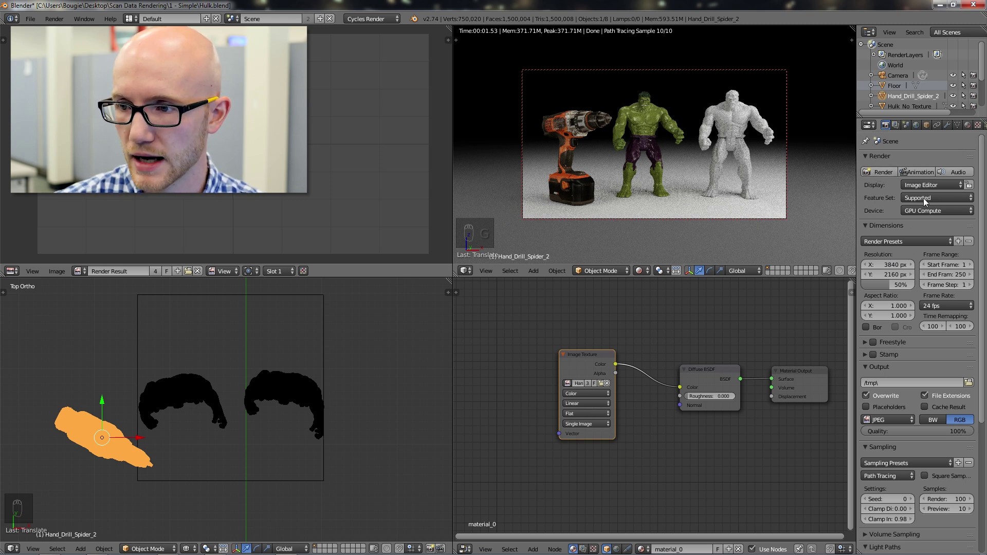
click(942, 209)
click(943, 184)
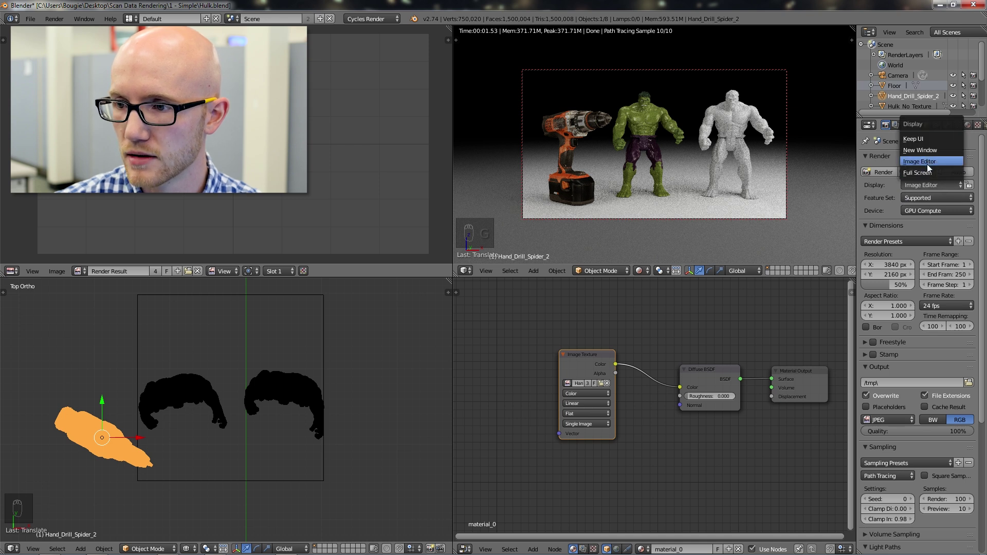
click(927, 171)
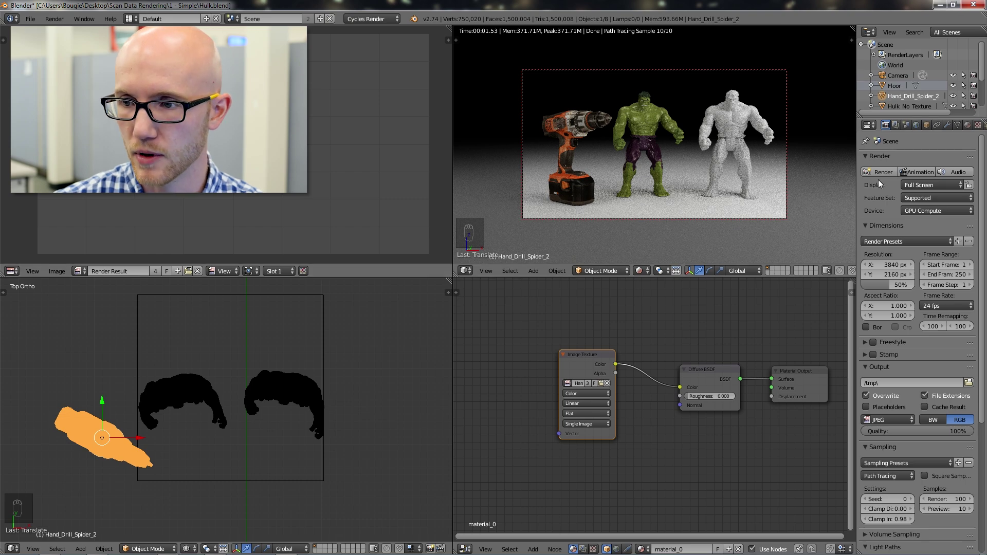
key(F12)
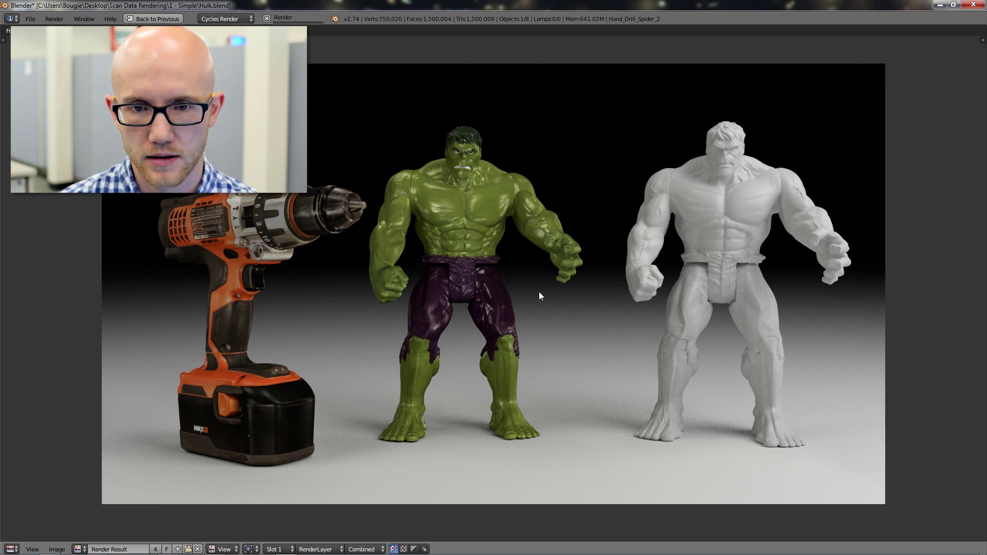
Examine the finished render of the drill and the two Hulks up close, and return to the normal layout
middle_drag(525, 273, 507, 269)
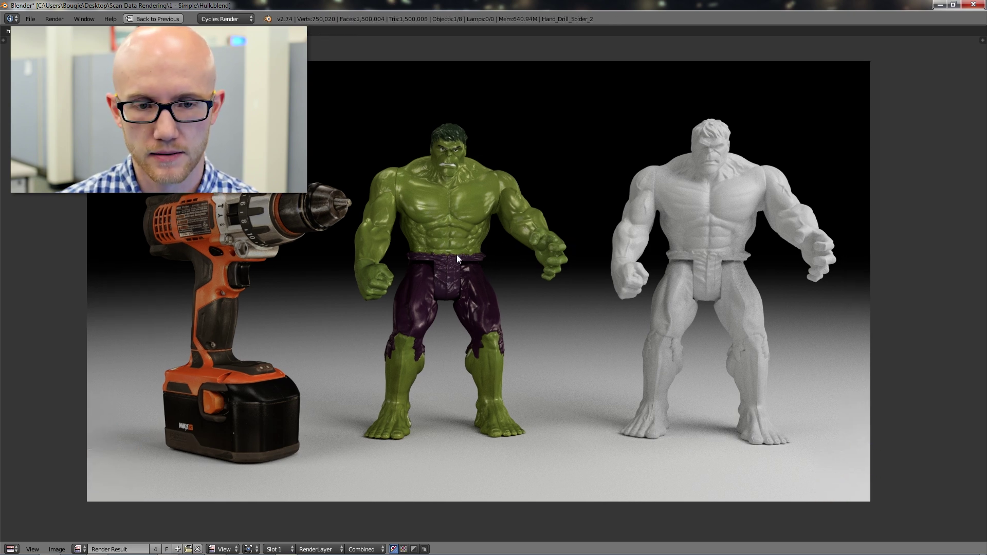
middle_drag(429, 250, 446, 256)
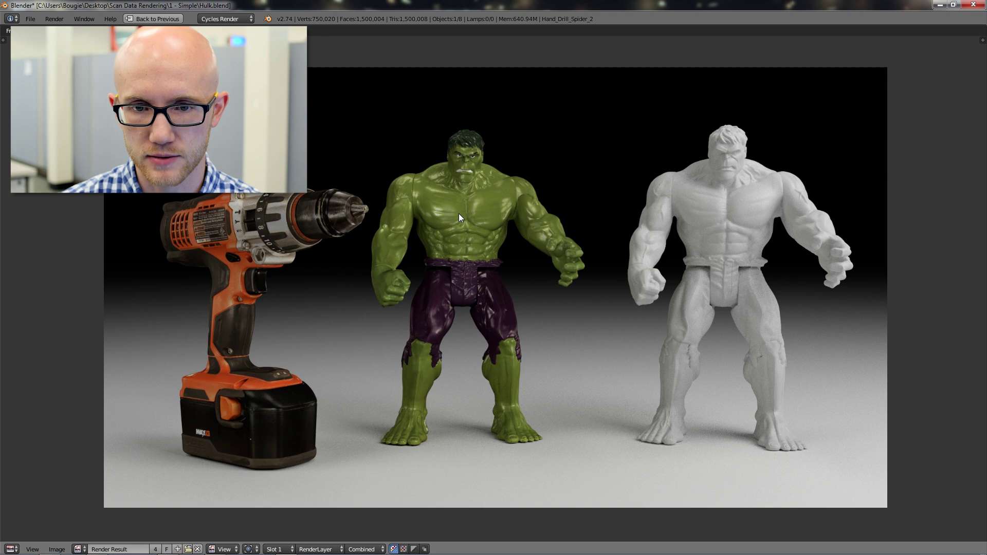
scroll(459, 214, up, 1)
middle_drag(499, 210, 346, 195)
middle_drag(303, 239, 419, 242)
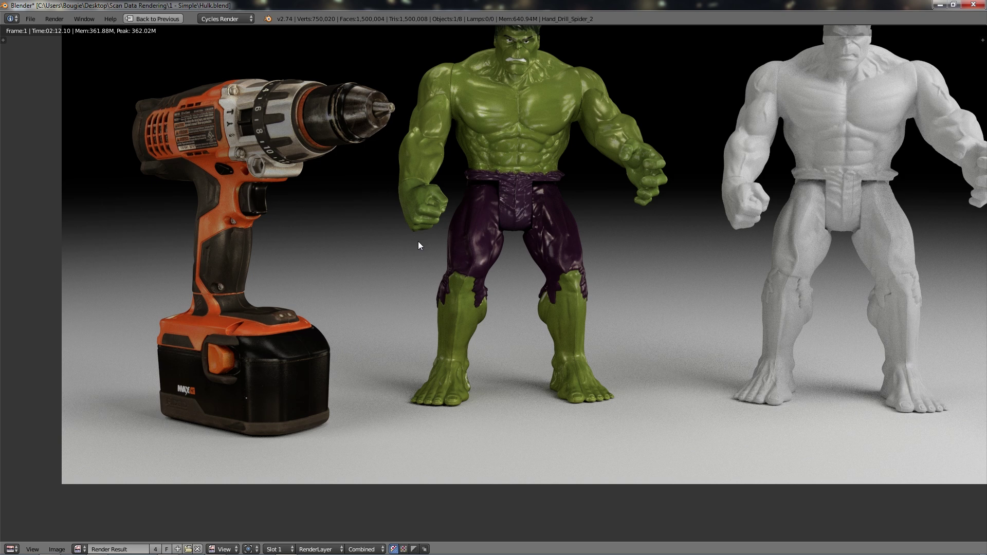
middle_drag(573, 165, 415, 261)
middle_drag(289, 242, 401, 224)
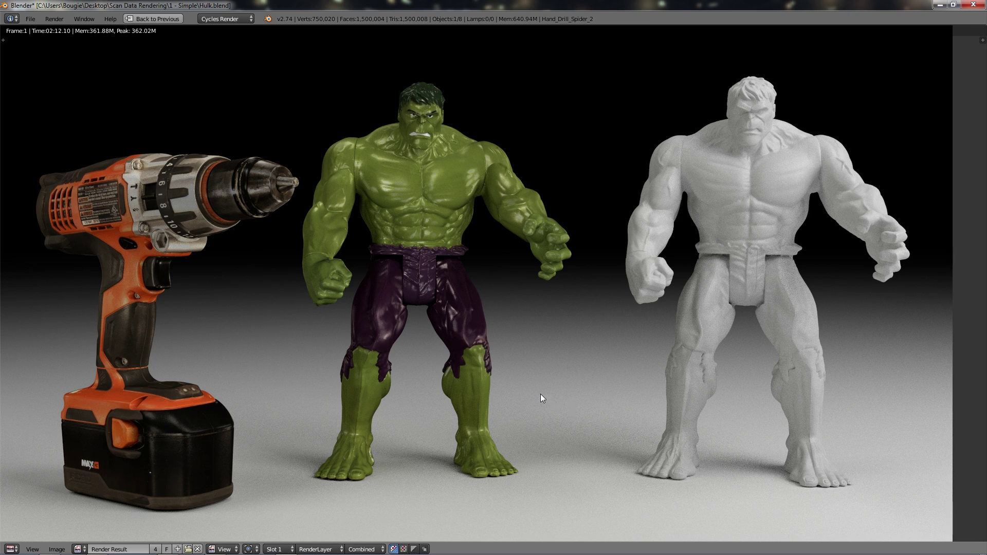
middle_drag(541, 399, 570, 394)
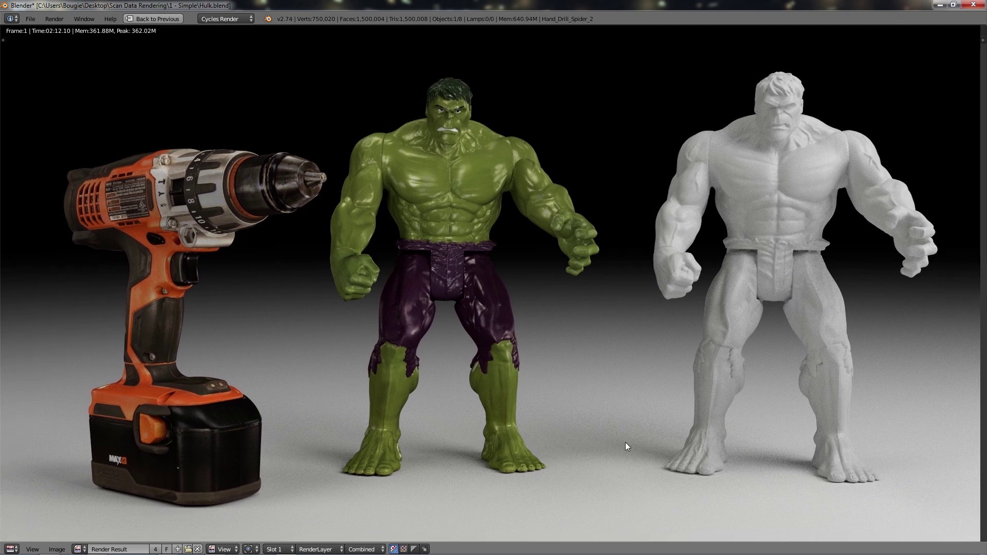
middle_drag(341, 237, 321, 231)
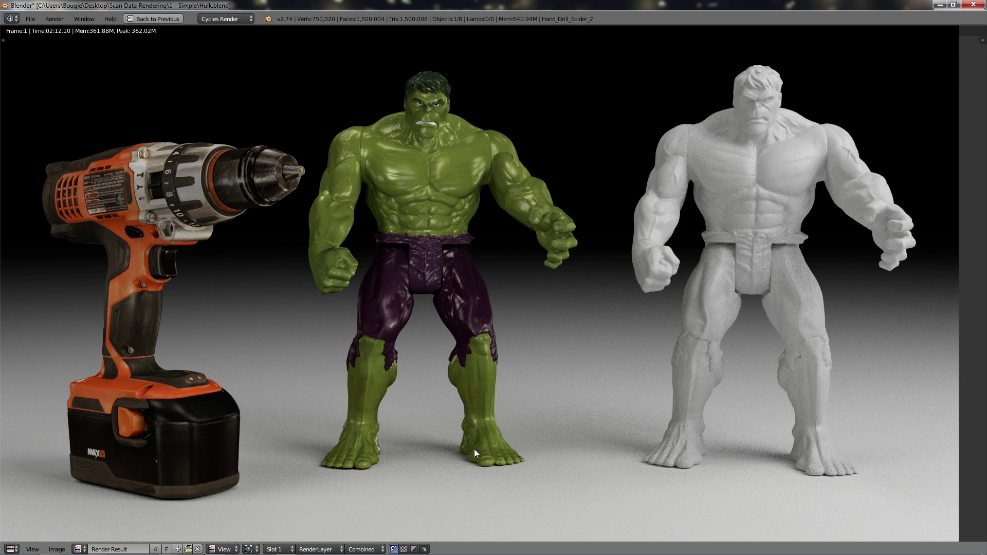
middle_drag(318, 206, 354, 205)
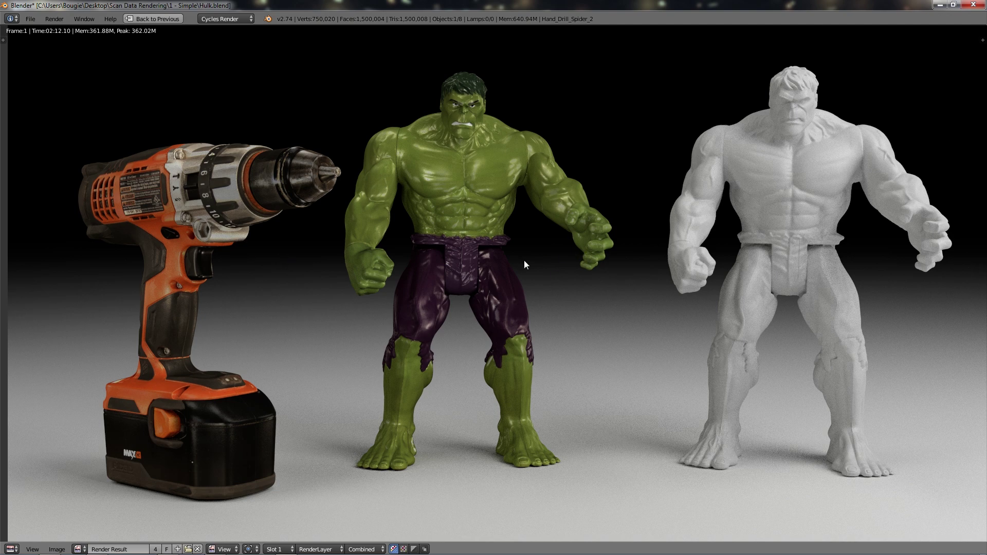
scroll(524, 261, down, 3)
scroll(563, 236, up, 1)
key(Escape)
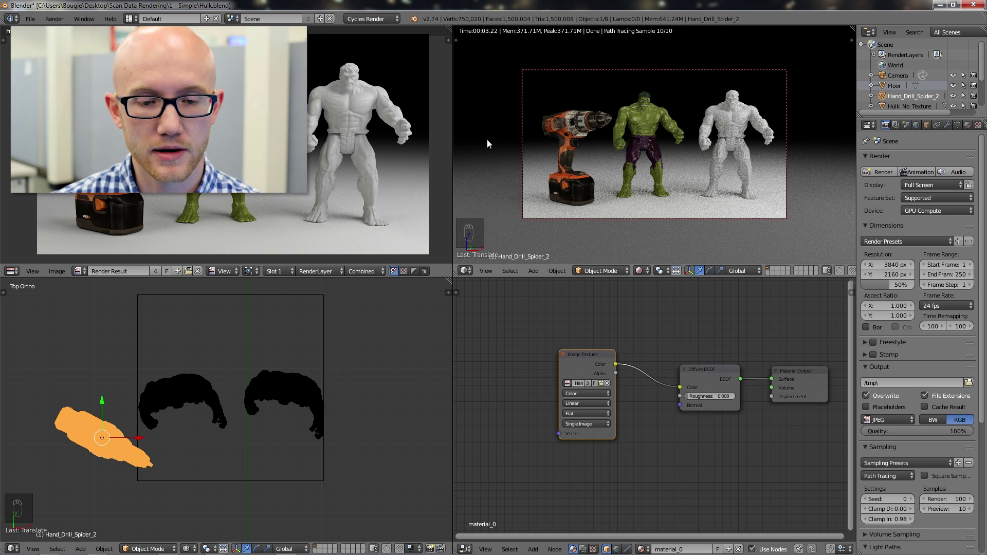
Examine the light planes around the scene in the front view and the Emission material of Light 1
scroll(354, 411, down, 9)
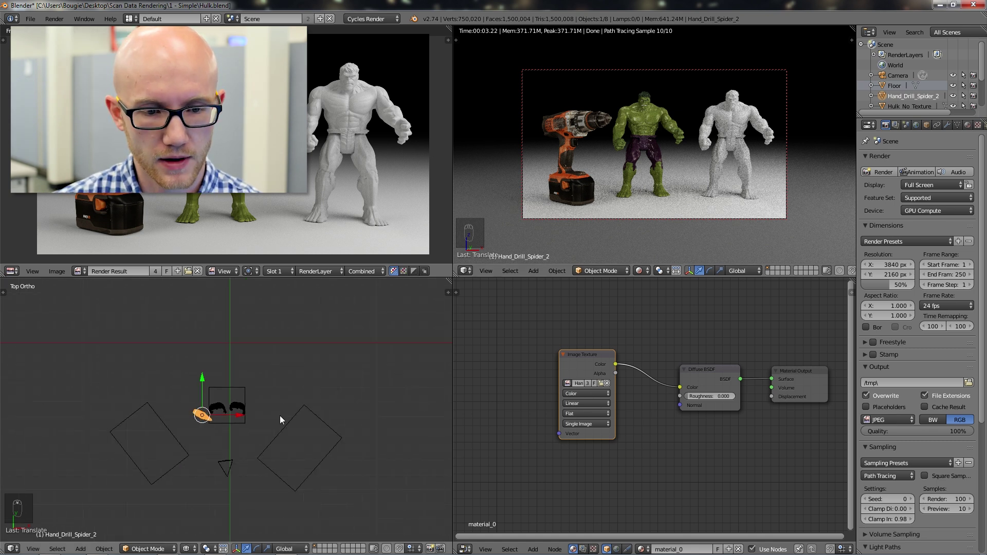
middle_drag(280, 409, 287, 336)
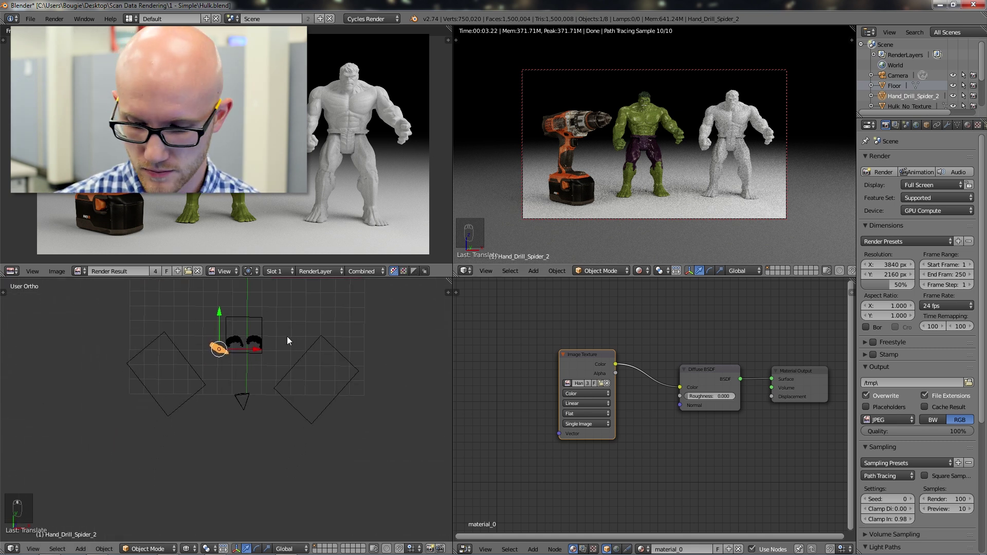
key(KP_1)
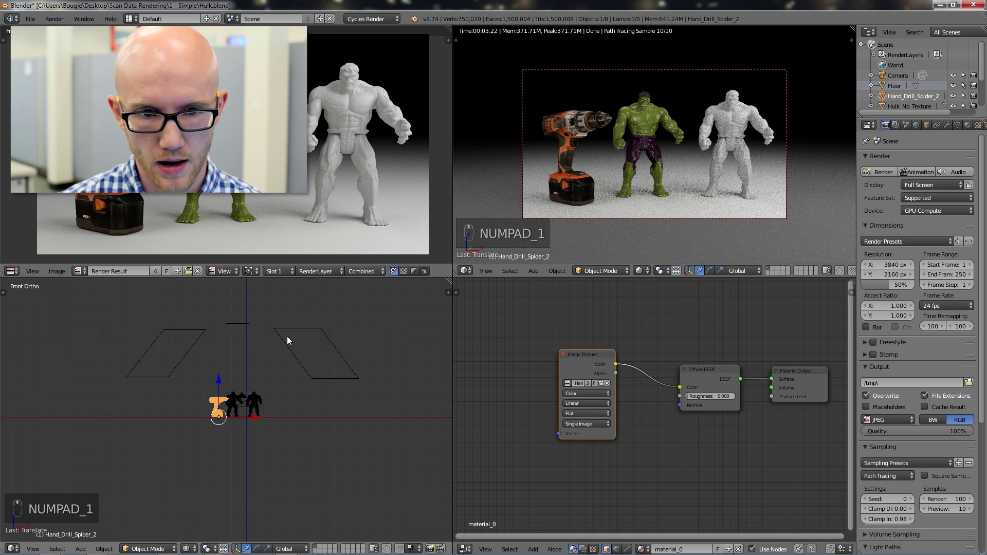
right_click(257, 325)
right_click(314, 328)
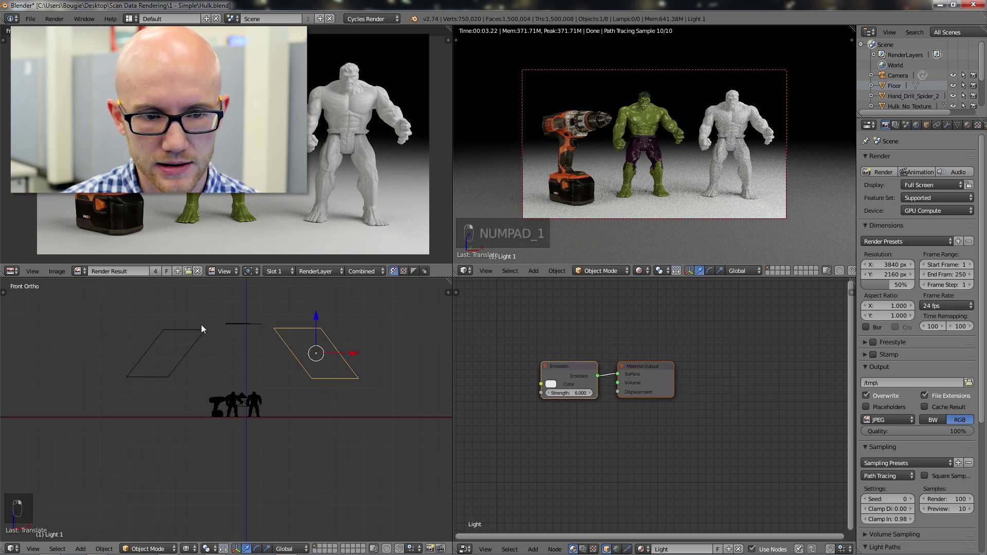
right_click(202, 329)
right_click(305, 330)
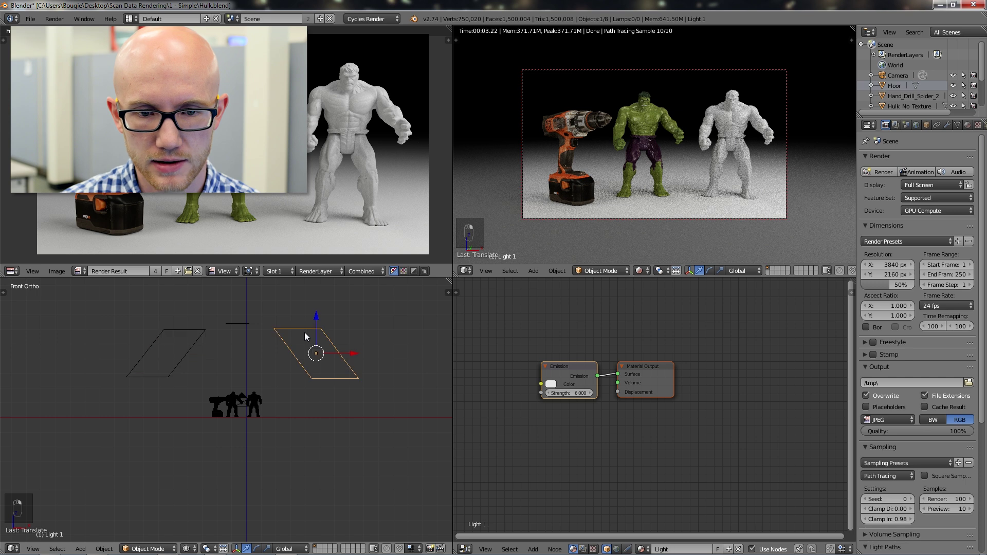
click(966, 126)
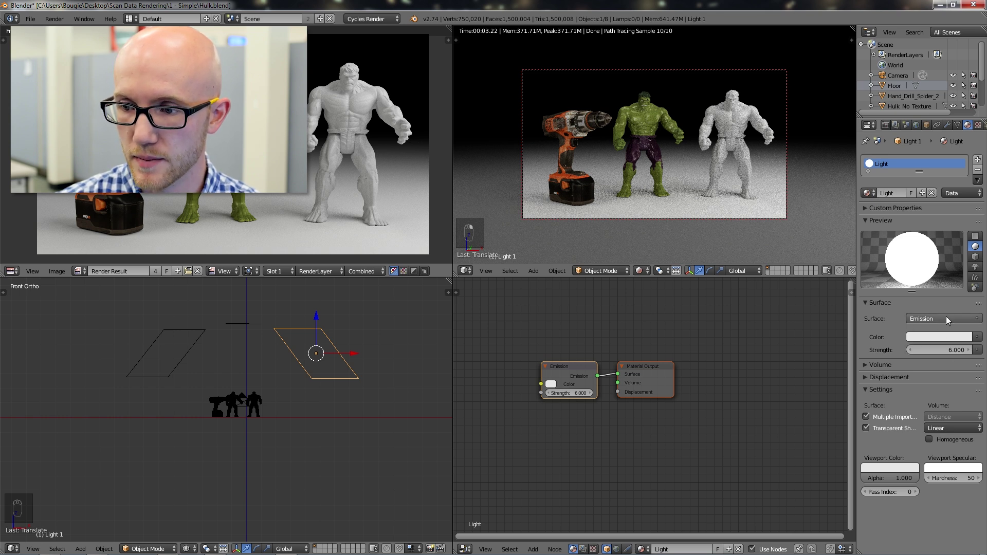
right_click(186, 330)
right_click(225, 324)
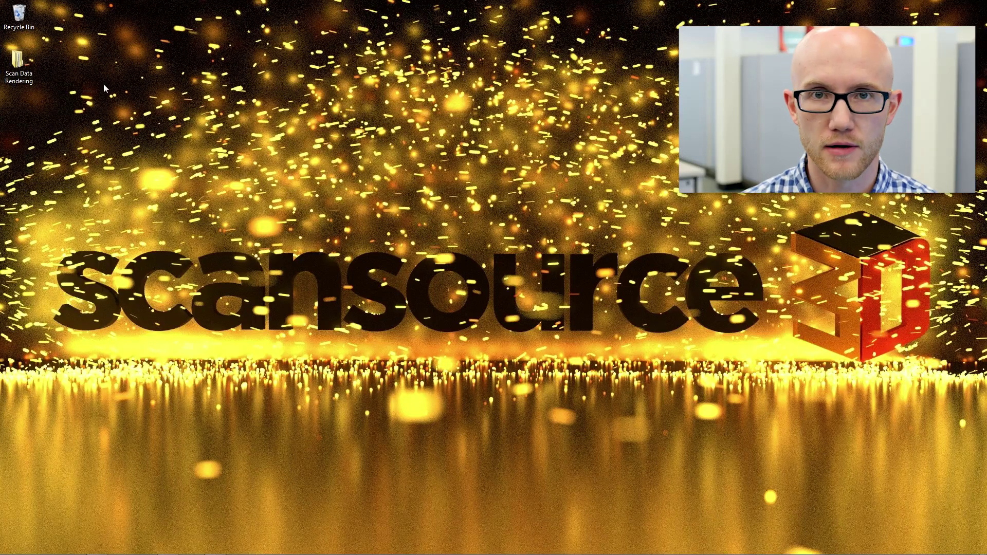
Switch to Windows Explorer and open the "2 - Depth of Field" folder inside the desktop's Scan Data Rendering folder
double_click(19, 64)
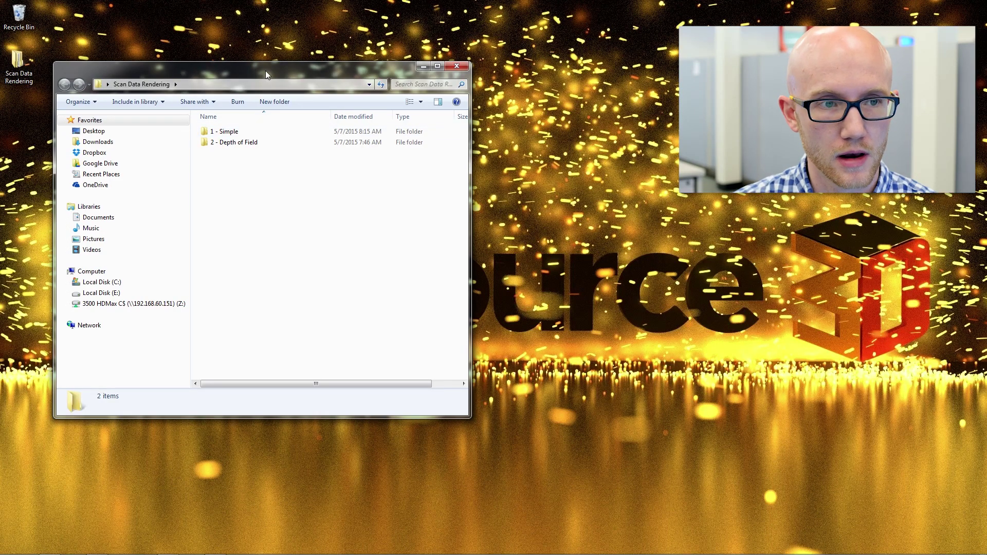
drag(265, 69, 256, 67)
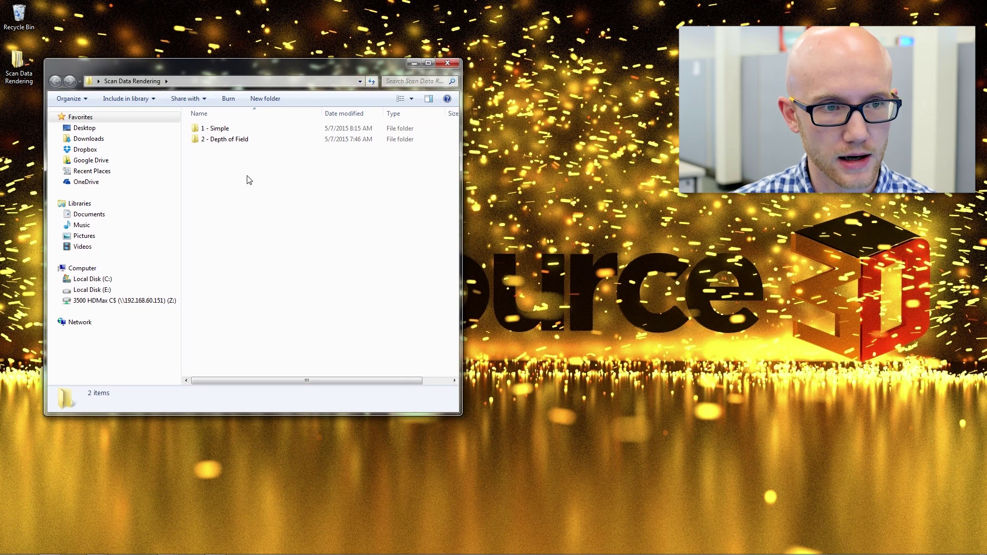
double_click(241, 145)
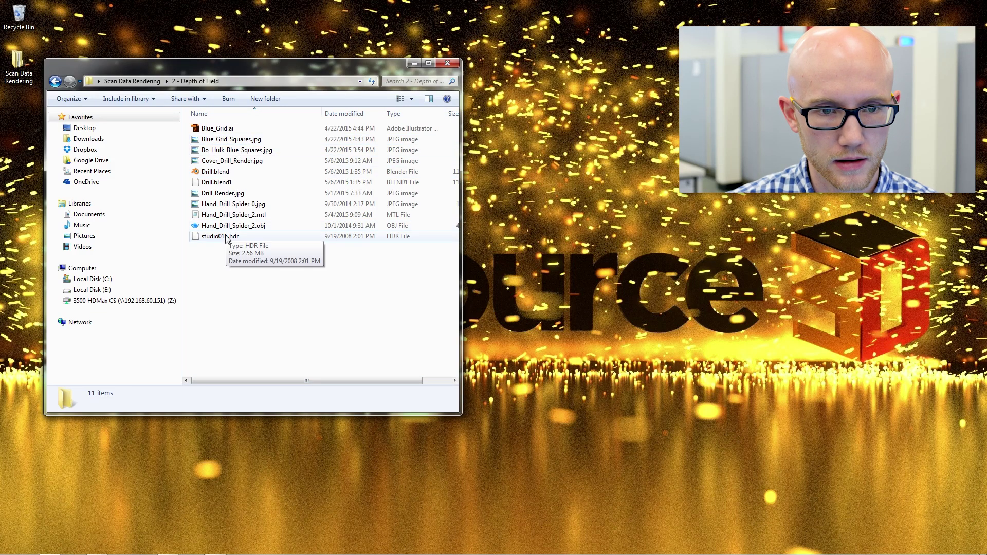
Open Drill_Render.jpg in Windows Photo Viewer, examine both drills, the grid backdrop and the depth of field up close, and close it
click(225, 194)
double_click(227, 196)
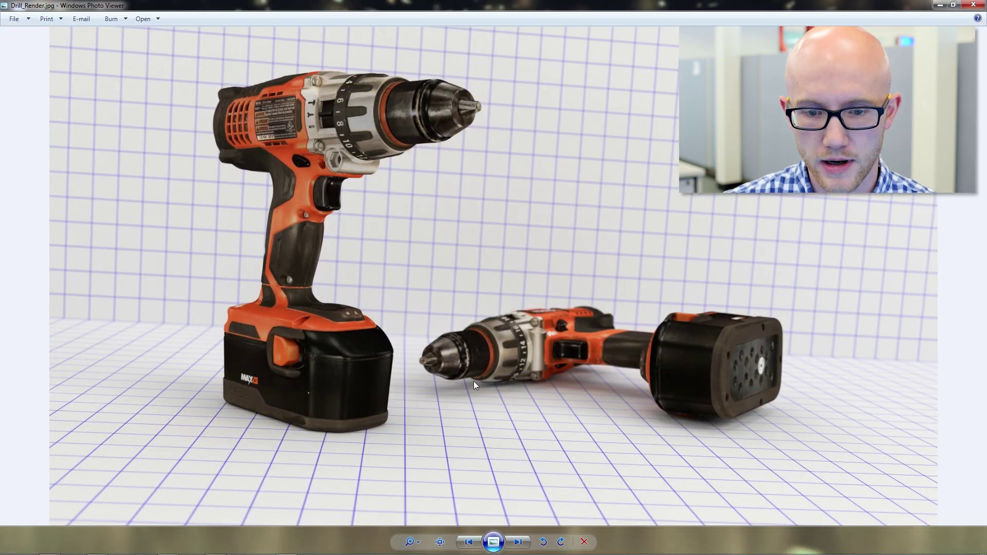
click(439, 542)
drag(253, 201, 425, 399)
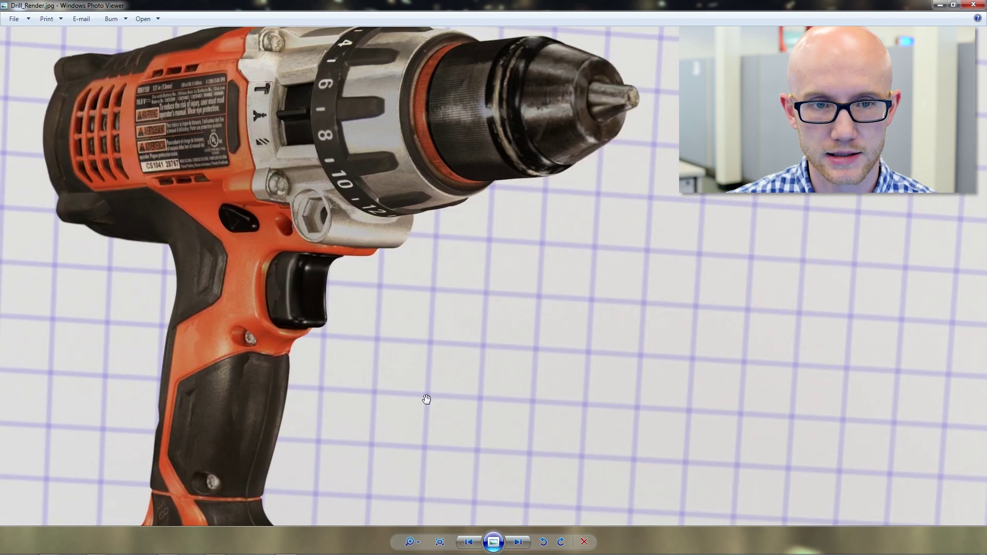
drag(528, 272, 525, 337)
drag(360, 361, 573, 225)
drag(701, 249, 445, 342)
scroll(445, 342, down, 3)
scroll(586, 154, up, 2)
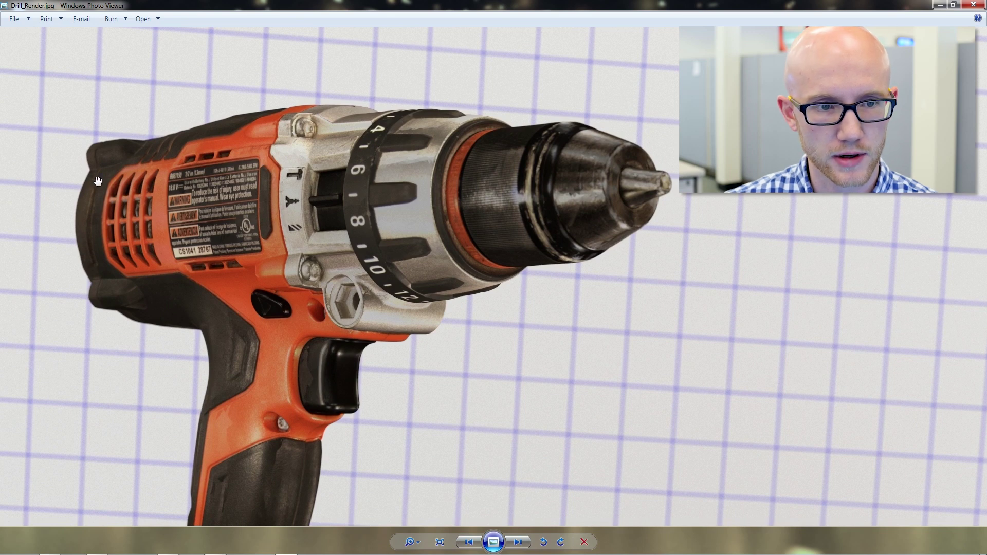
drag(465, 396, 360, 134)
drag(536, 377, 519, 117)
drag(504, 208, 466, 148)
drag(606, 319, 503, 307)
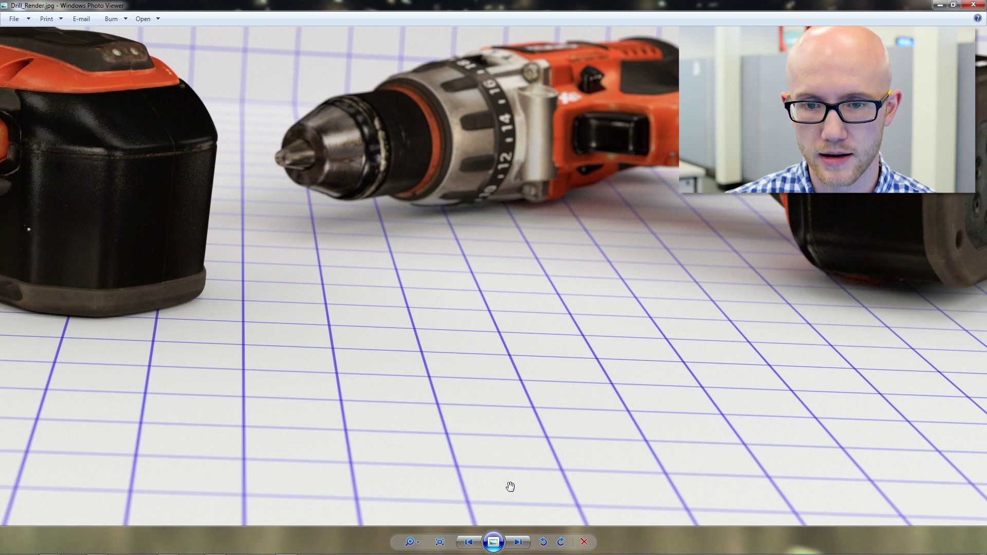
drag(495, 138, 344, 253)
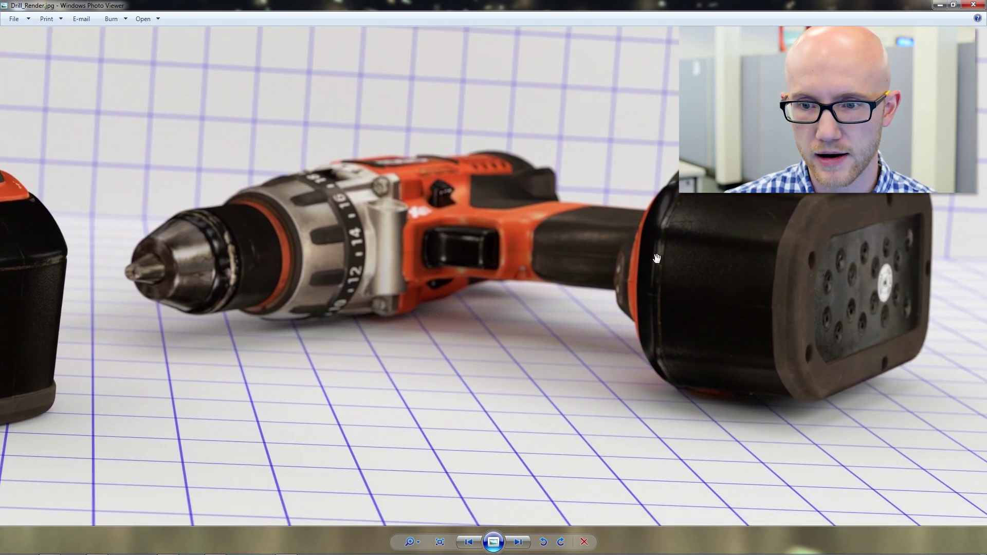
drag(276, 148, 399, 161)
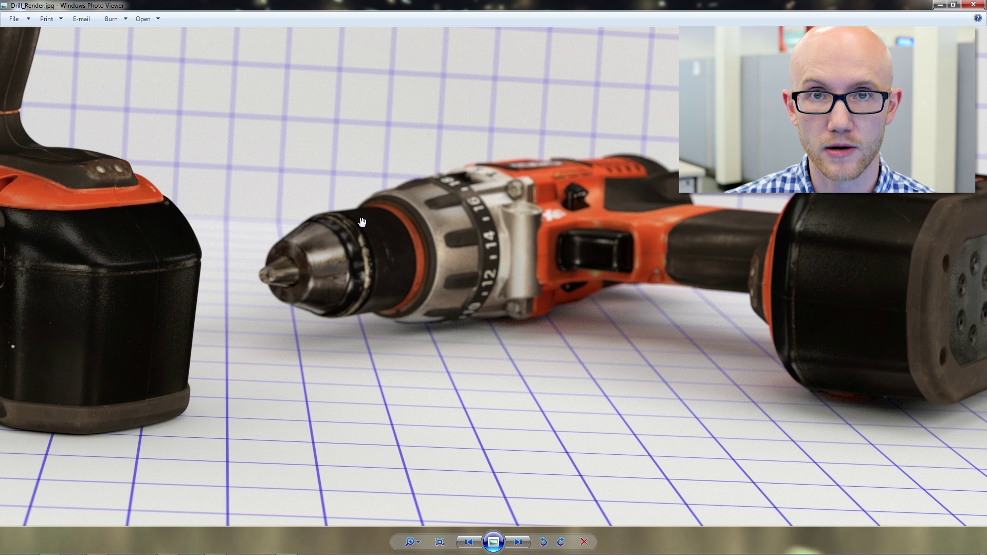
scroll(362, 219, down, 5)
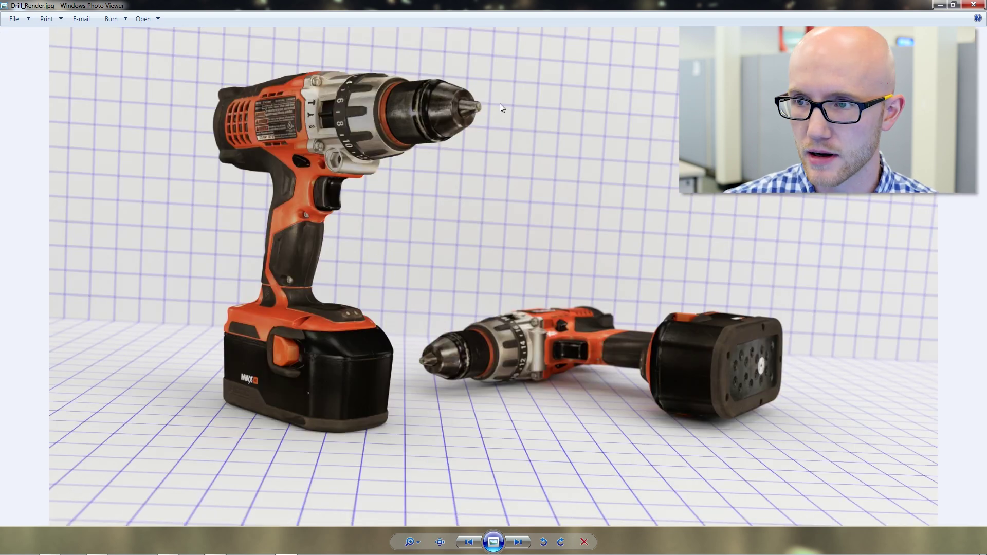
click(975, 5)
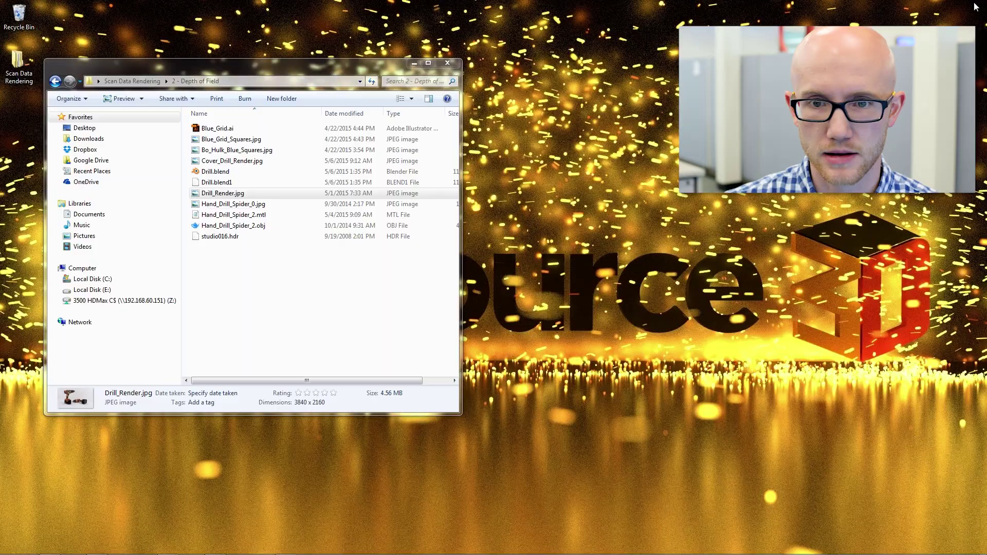
Open Drill.blend from the "2 - Depth of Field" folder in Blender
click(225, 172)
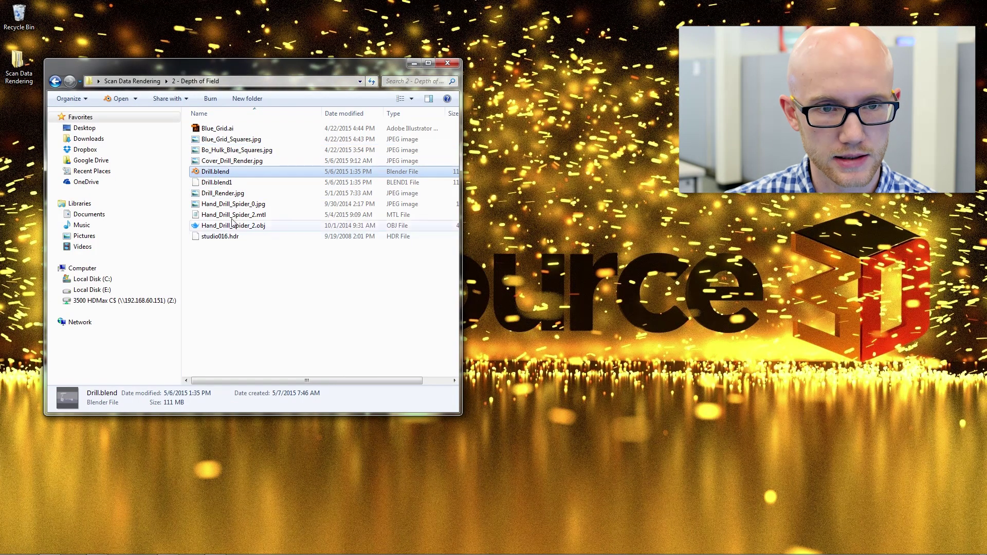
double_click(205, 174)
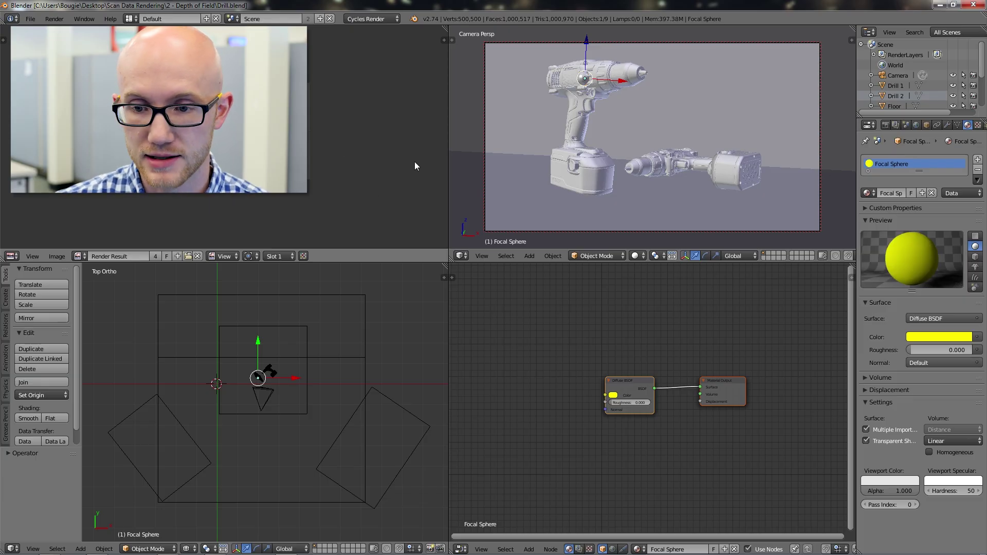
Set the camera view's viewport shading to Rendered and show the properties sidebar in the top view
click(640, 256)
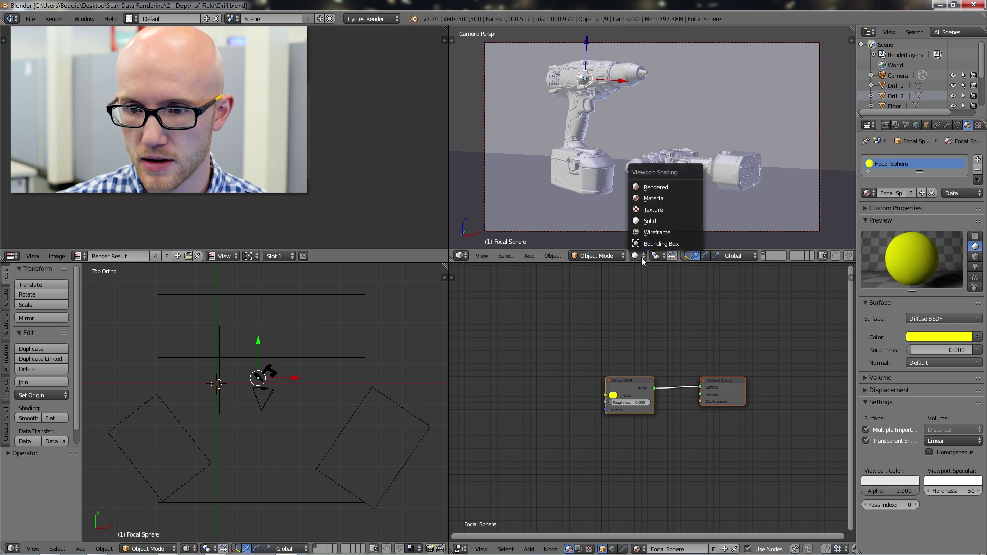
click(641, 257)
click(644, 256)
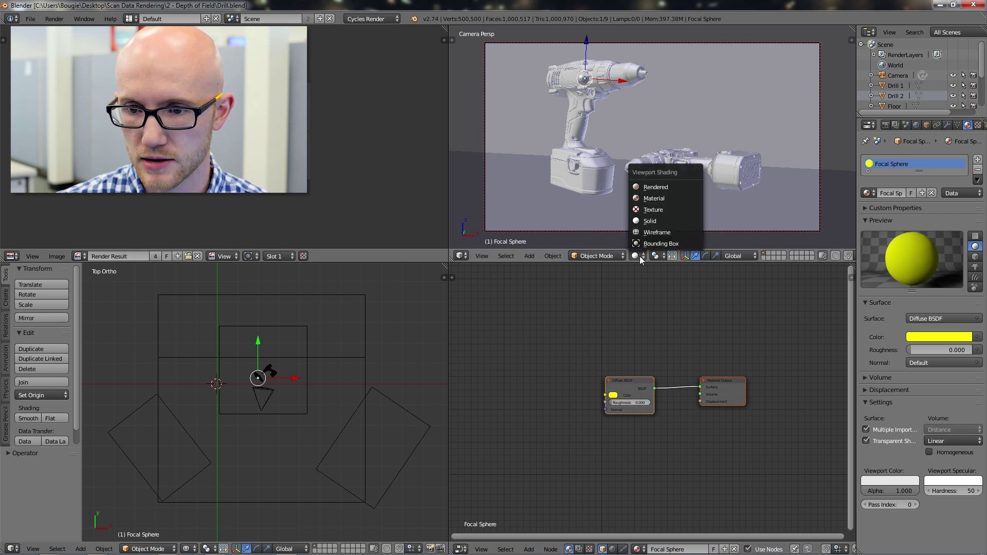
click(657, 188)
key(n)
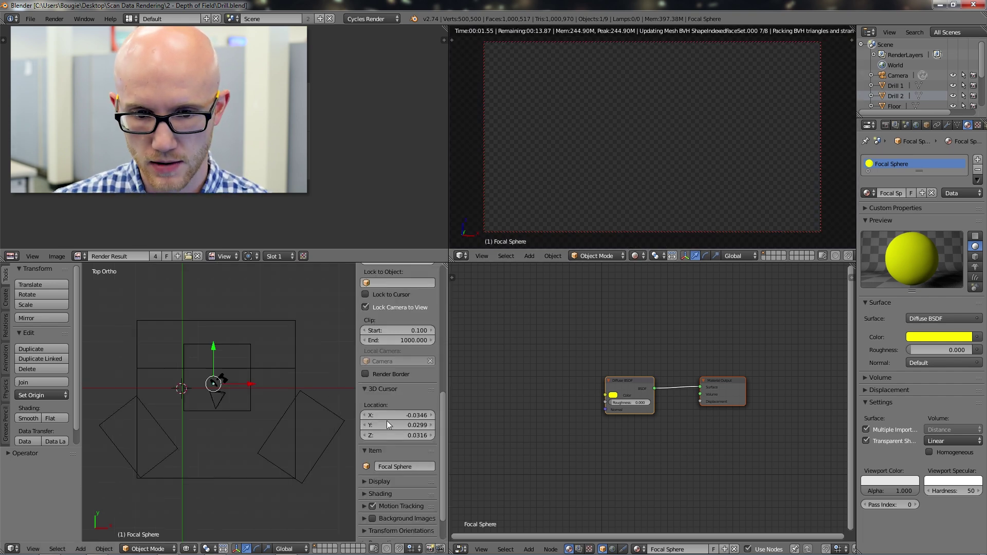
Turn on the Screencast Keys display from the top view's properties sidebar and hide the sidebar
scroll(396, 494, down, 2)
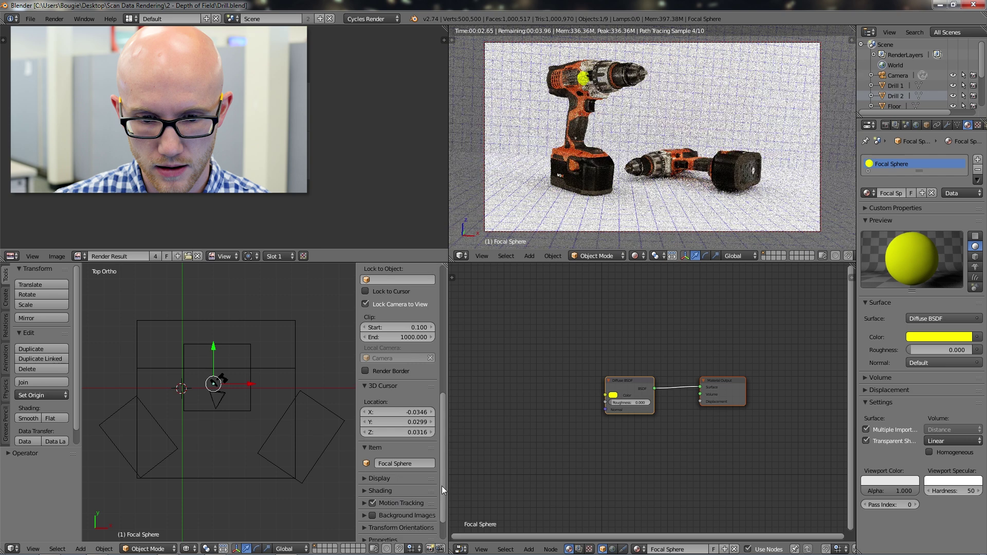
click(368, 533)
click(365, 517)
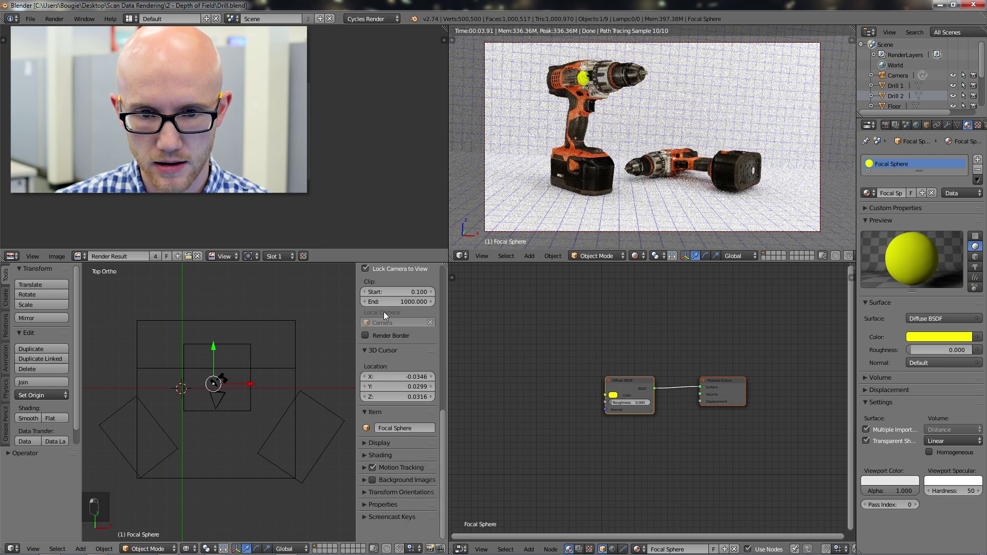
key(n)
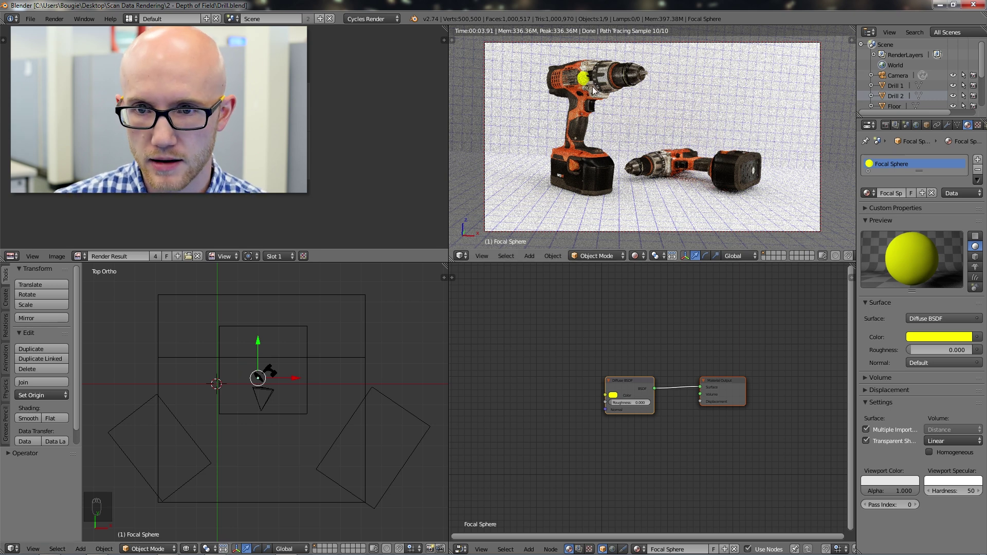
Try to move the upright drill, Drill 1, across the floor in the top view
scroll(251, 345, up, 7)
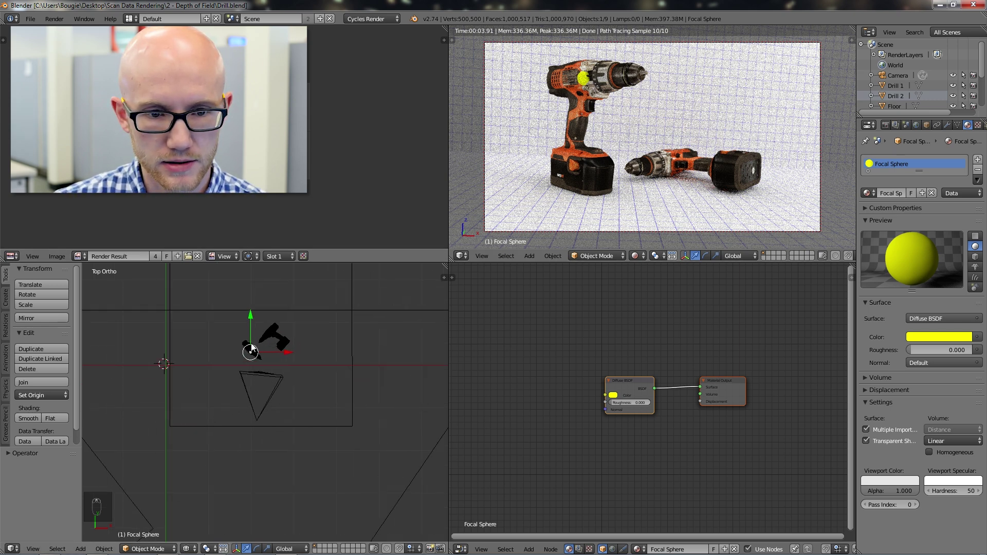
scroll(251, 340, up, 4)
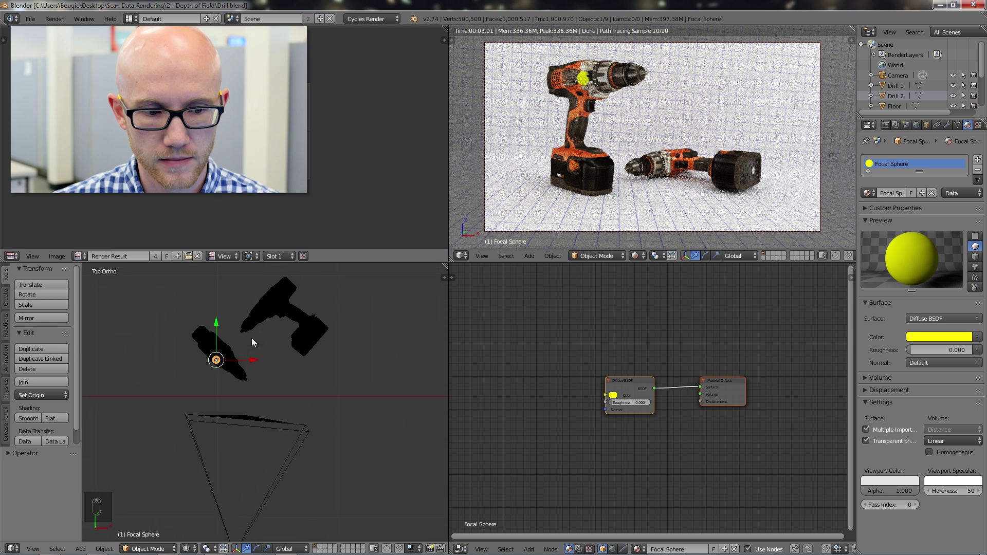
scroll(257, 347, up, 1)
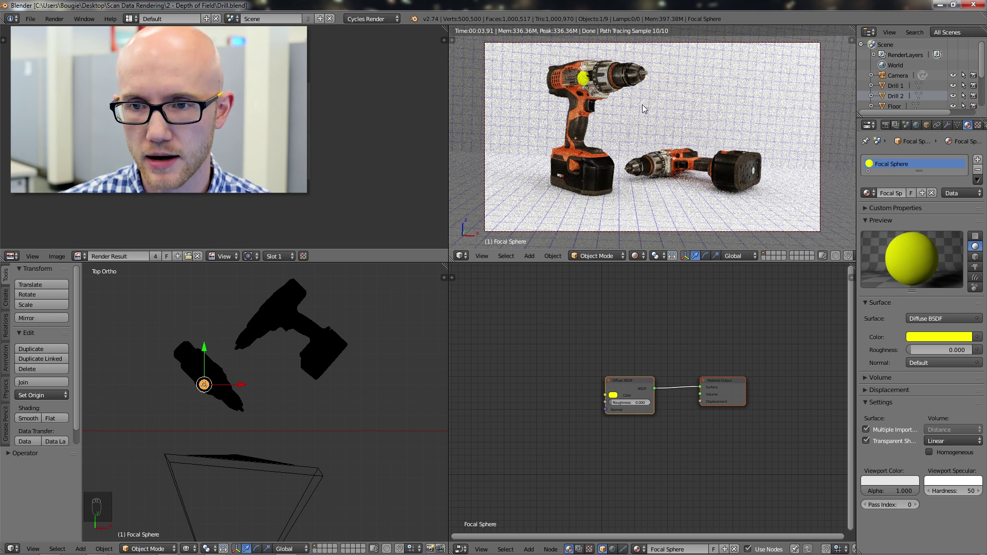
right_click(584, 79)
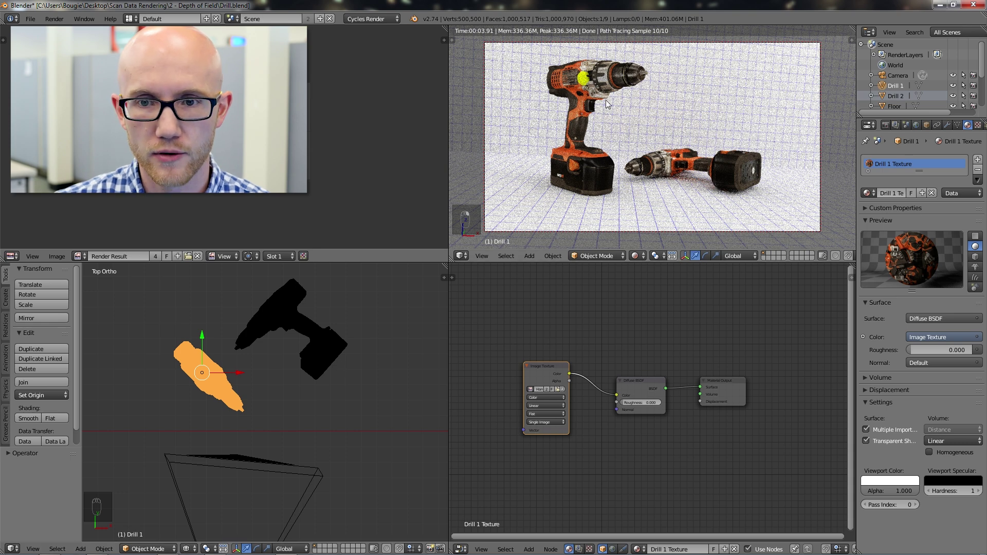
key(g)
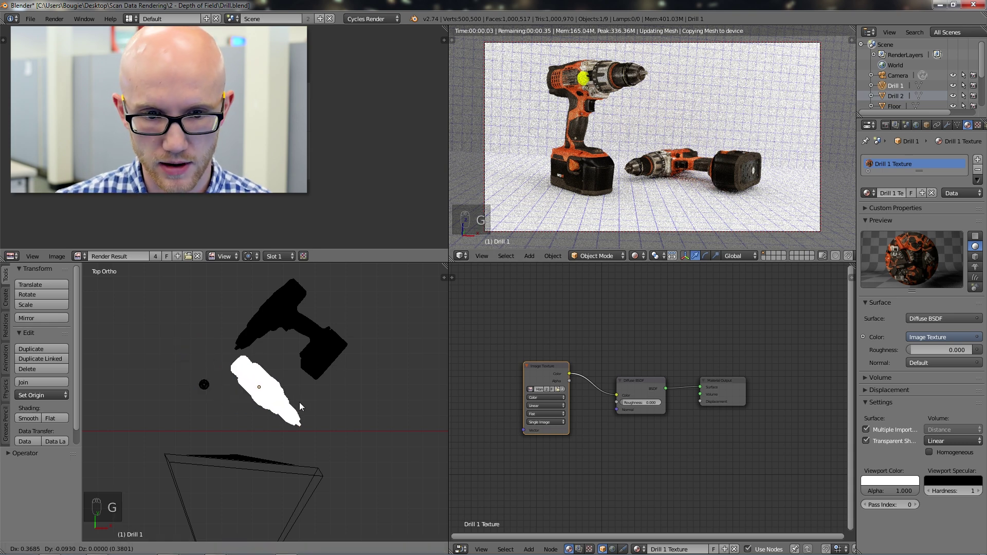
right_click(282, 395)
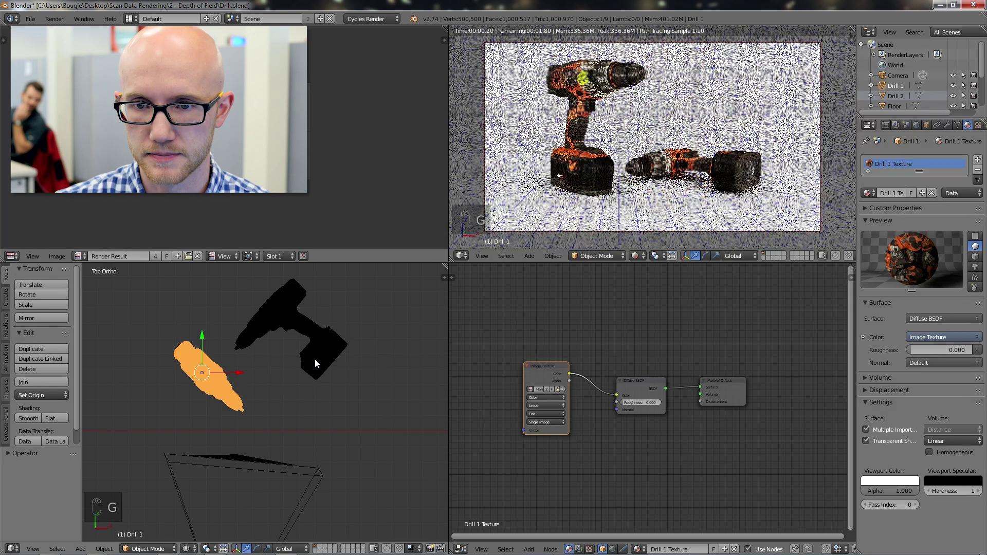
Select Drill 2 and Drill 1 in turn to compare their materials, and deselect everything
right_click(287, 330)
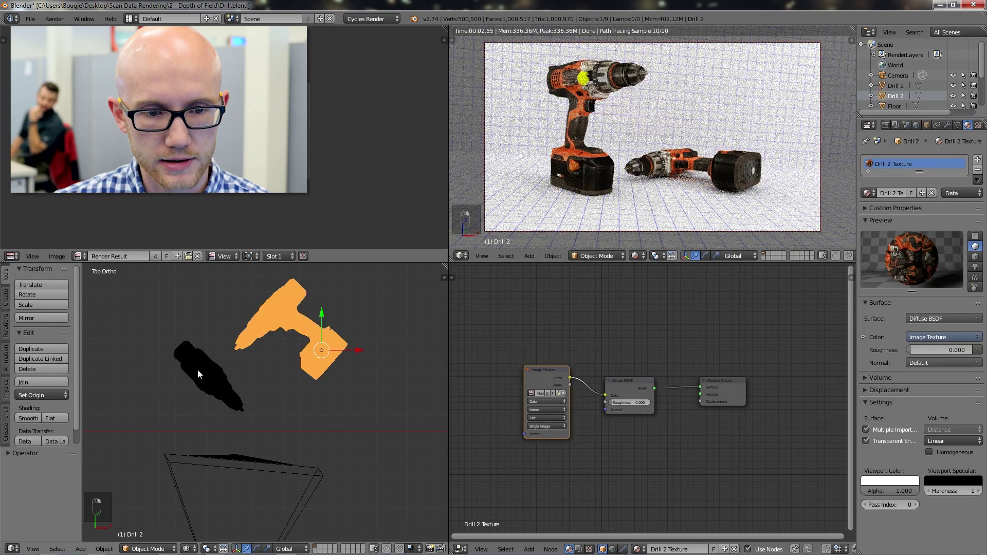
right_click(216, 376)
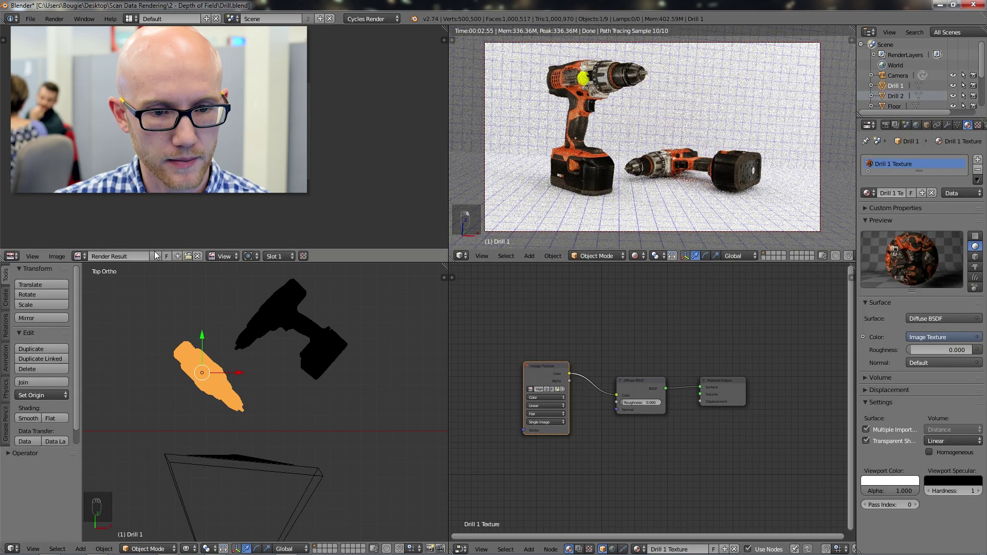
key(a)
Import the Wavefront model Hulk.obj from the "1 - Simple" folder inside Scan Data Rendering
click(30, 19)
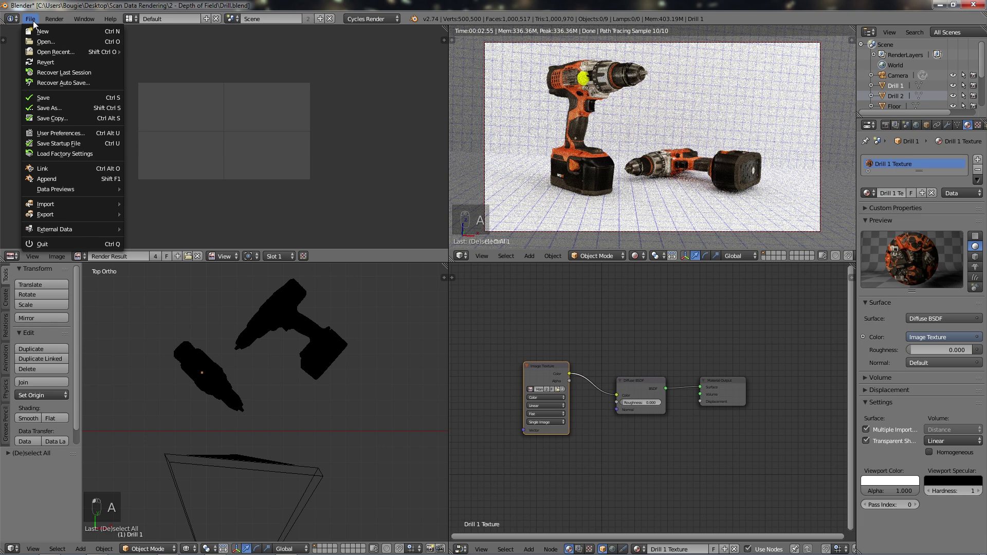
mouse_move(69, 205)
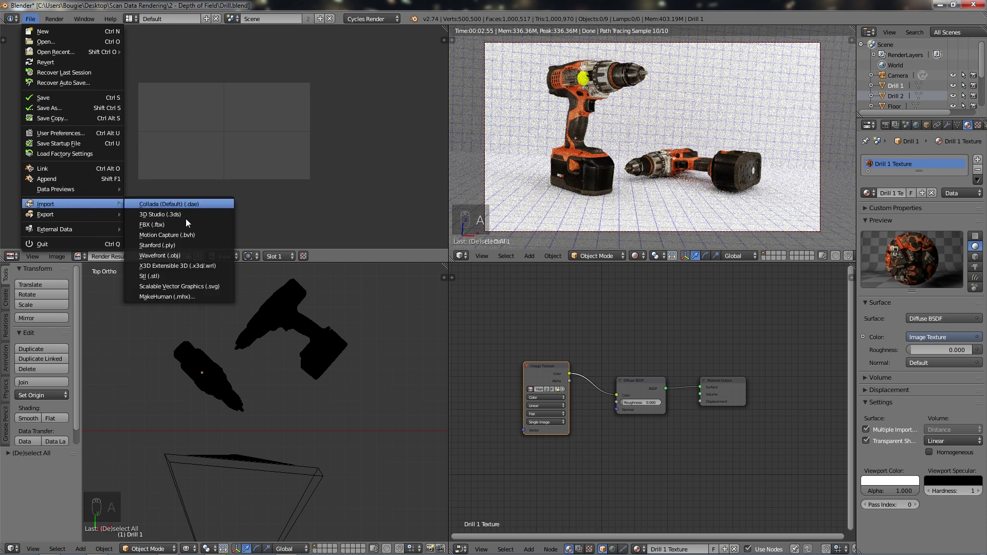
click(181, 256)
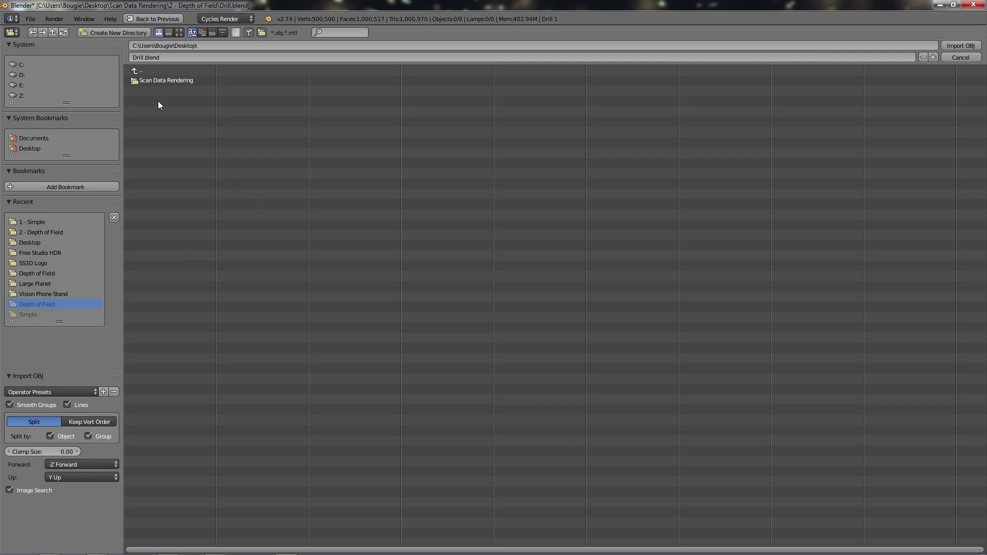
click(167, 81)
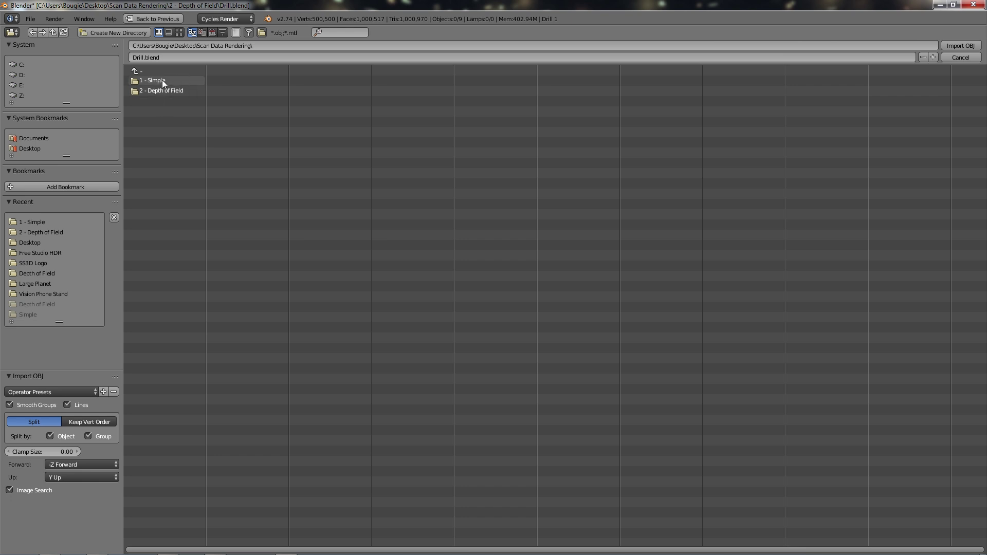
click(165, 81)
click(156, 91)
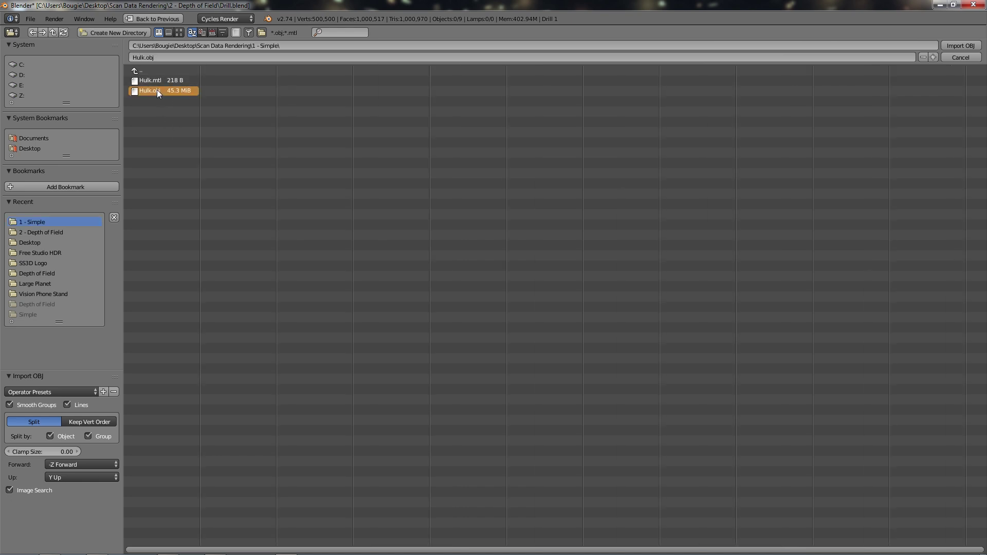
click(955, 46)
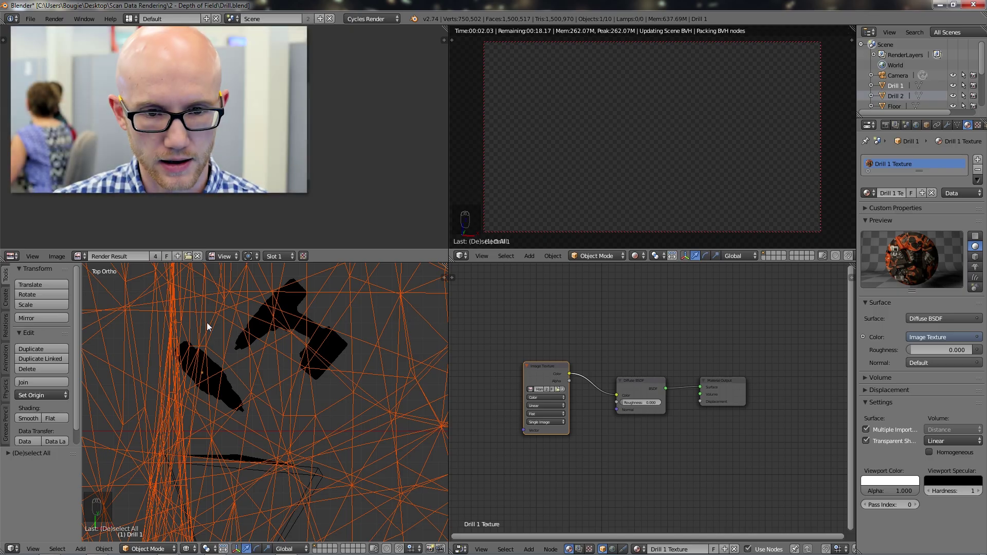
Scale the imported Hulk down in the top view until it fits the backdrop, and move it over the drills in front of the camera
key(s)
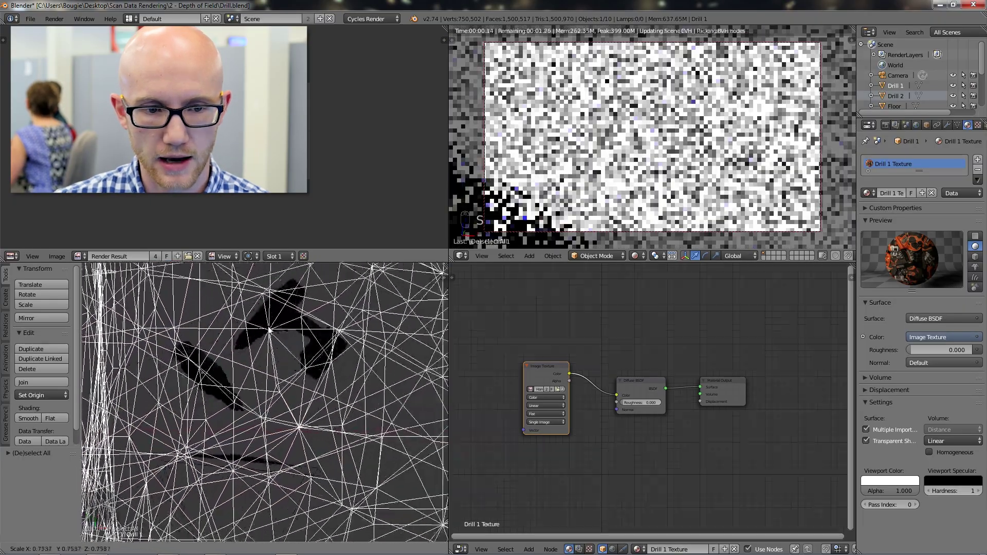
click(127, 376)
key(s)
click(252, 369)
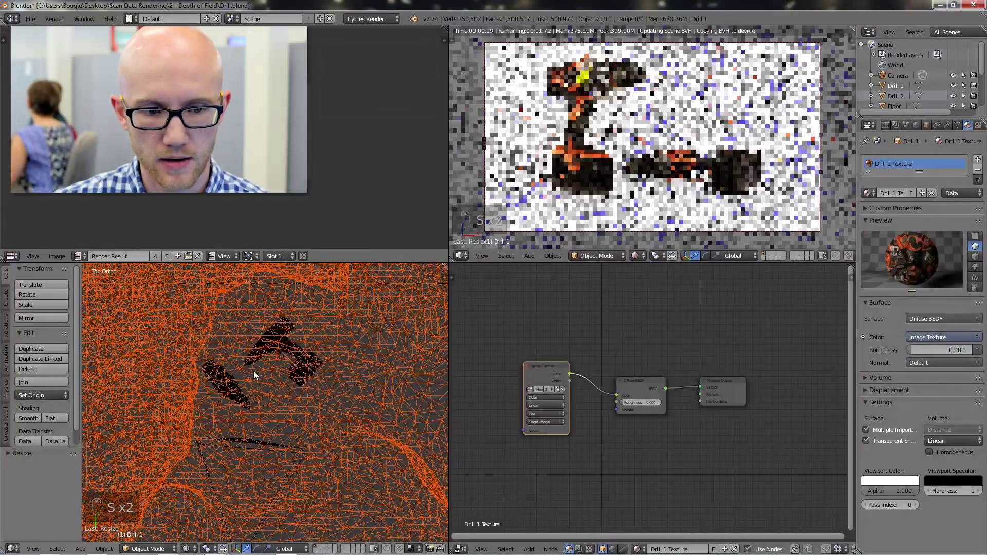
scroll(254, 371, down, 2)
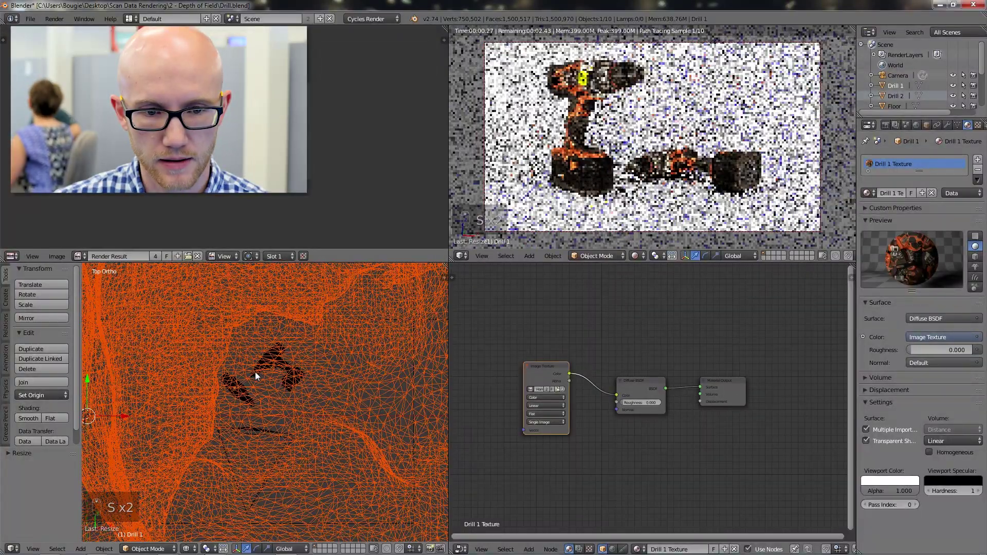
key(s)
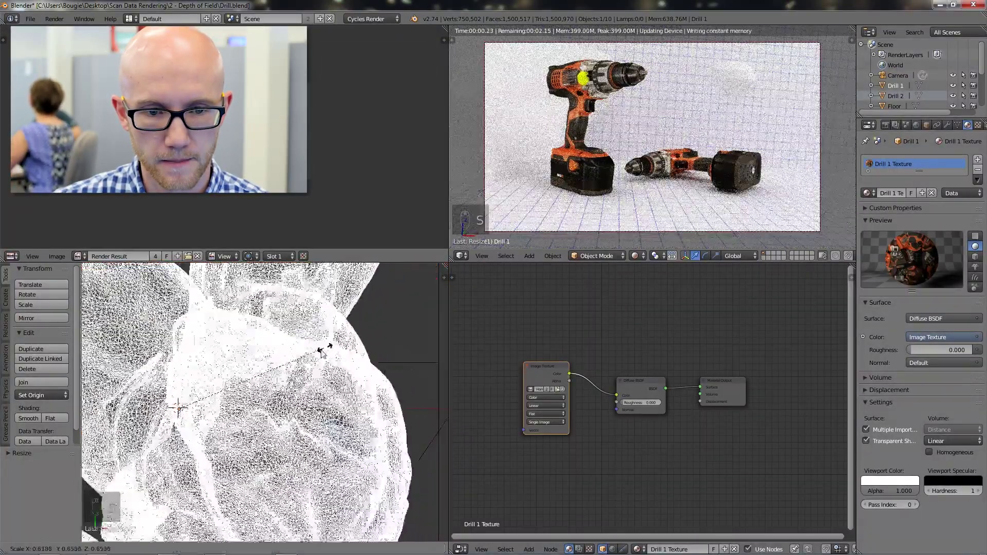
click(201, 400)
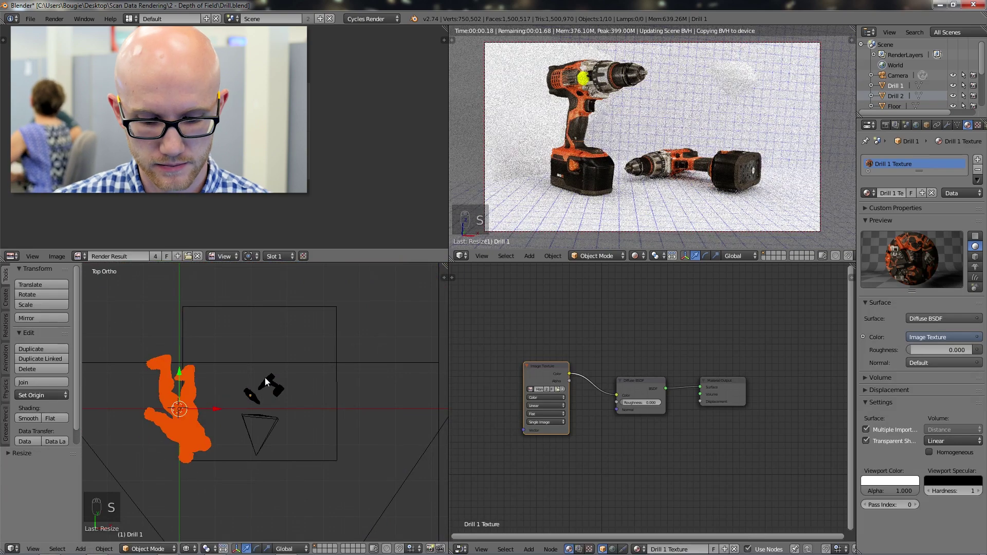
key(s)
click(266, 382)
key(g)
click(342, 362)
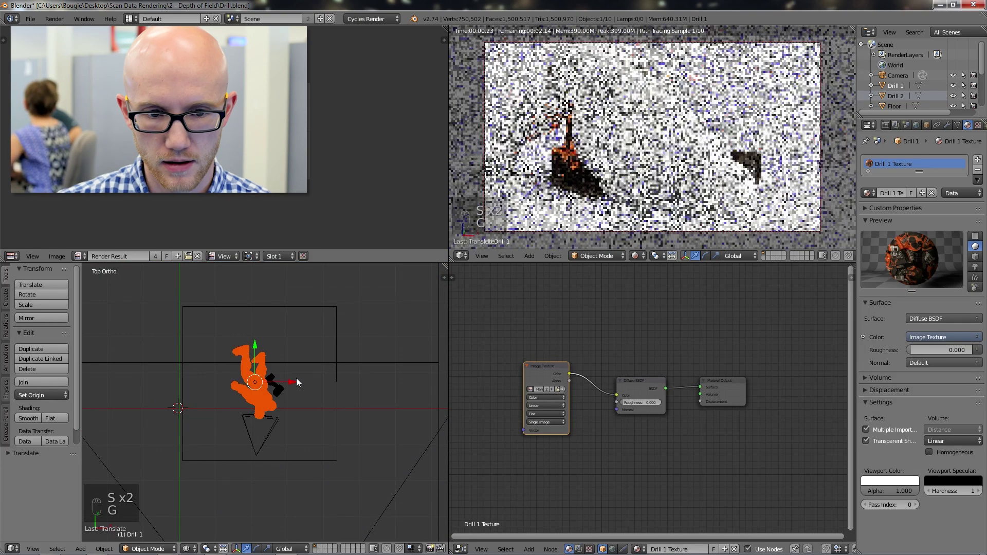
Stand the Hulk upright by rotating it about 59° in the right view and about -9° in the front view
key(KP_1)
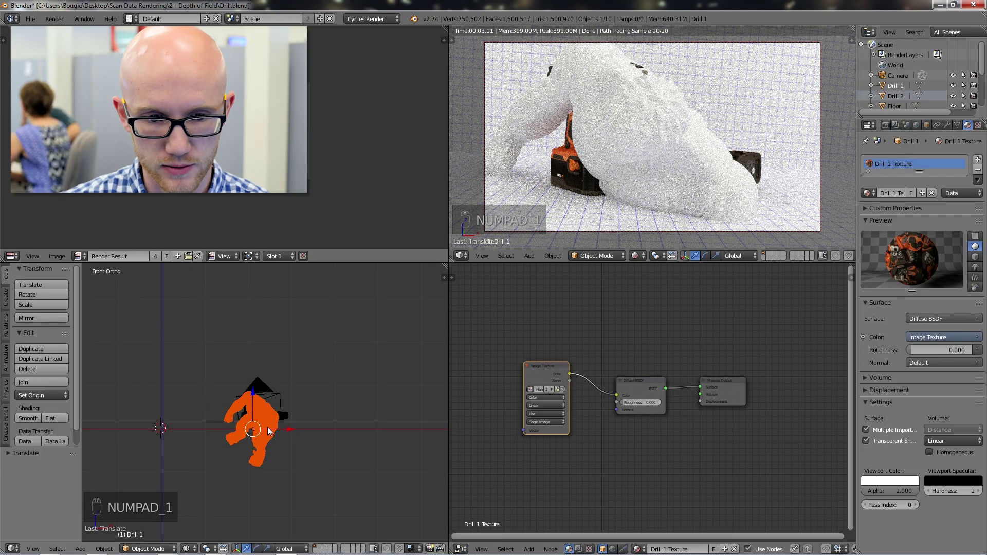
key(KP_3)
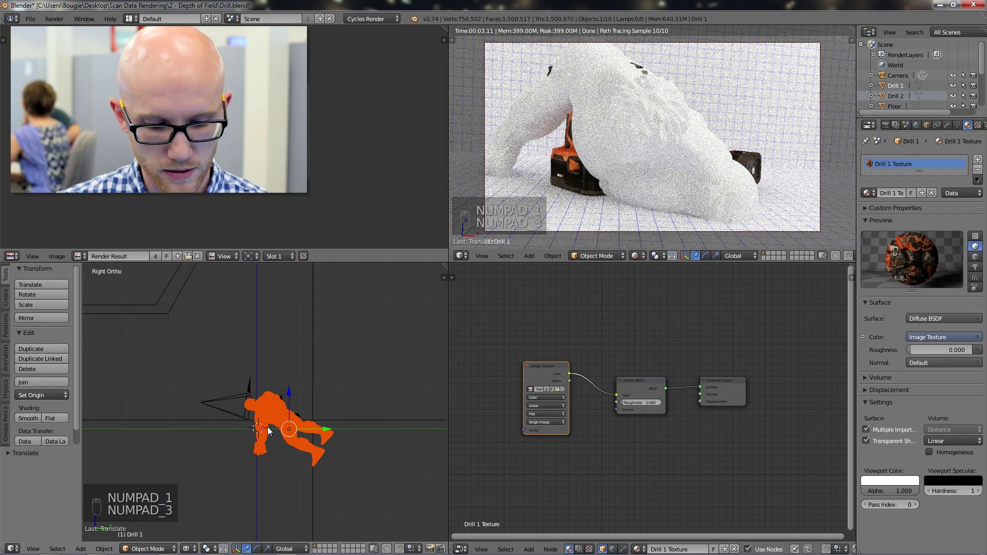
key(r)
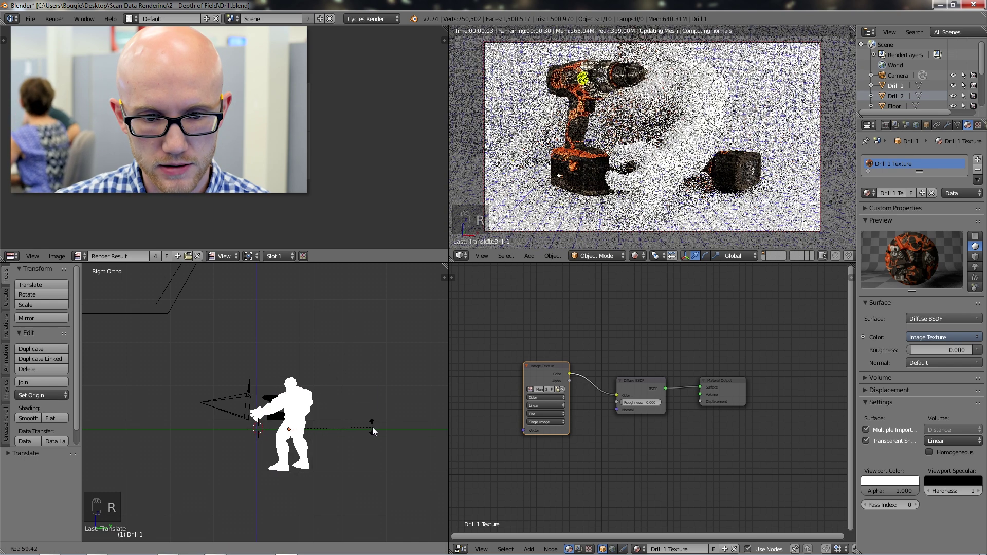
click(372, 427)
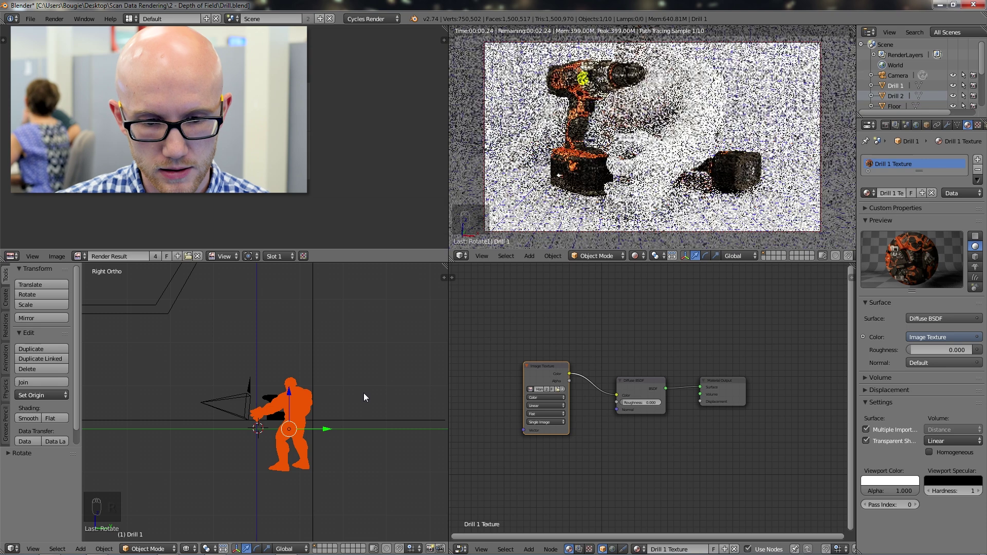
key(KP_1)
key(r)
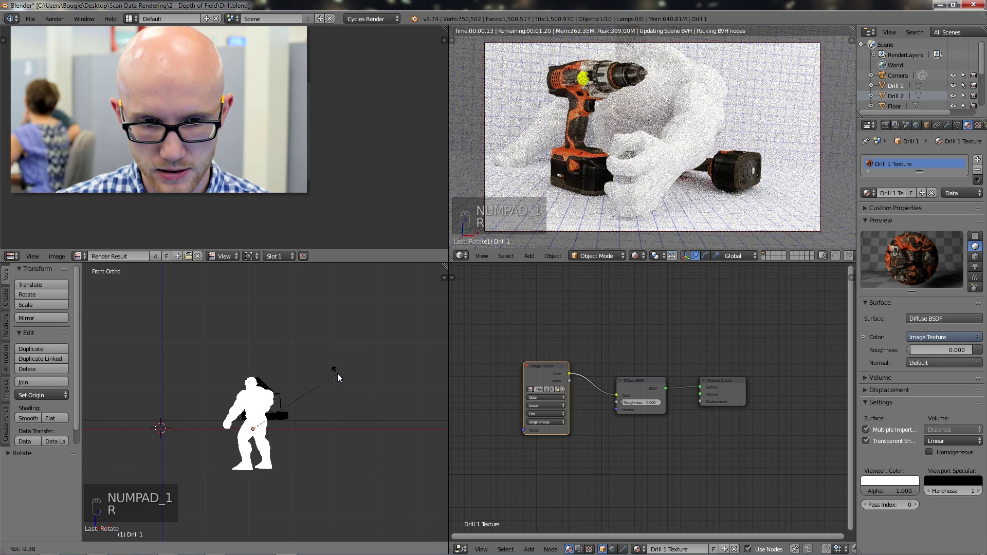
click(337, 375)
Rotate the Hulk in the top view until its chest faces the camera behind the drills
key(KP_7)
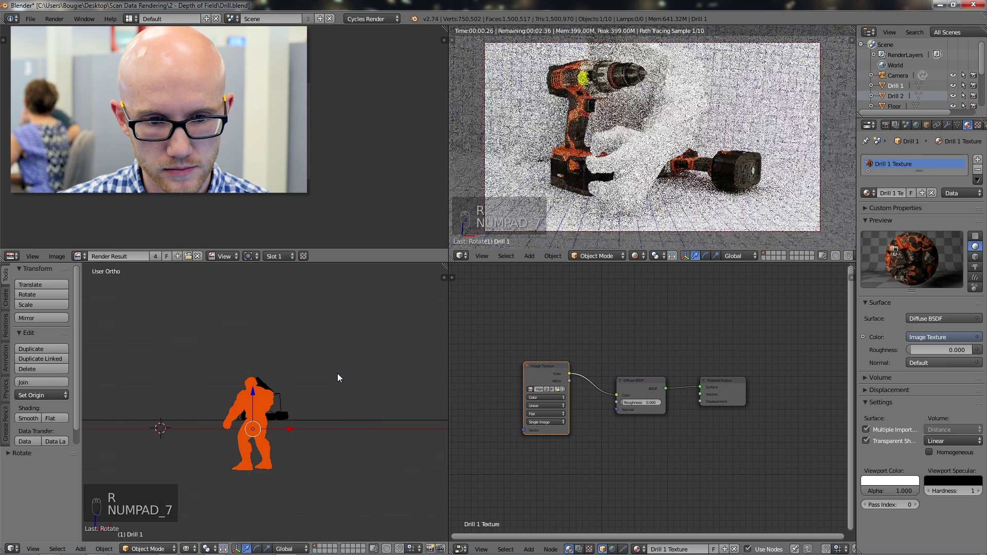
key(r)
click(285, 327)
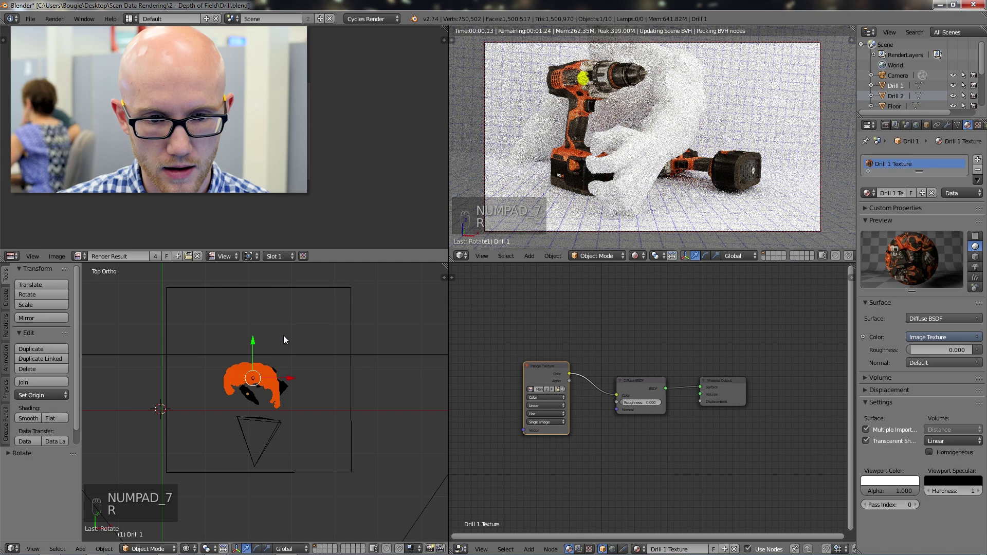
scroll(289, 364, up, 2)
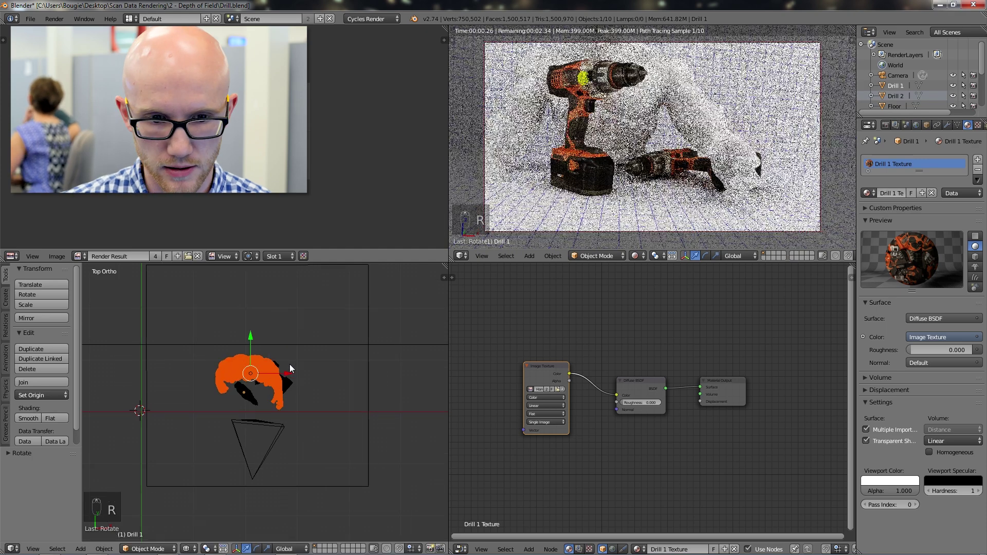
Straighten the Hulk's stance with small rotations of about -5° in the right view and 1° in the front view
key(KP_3)
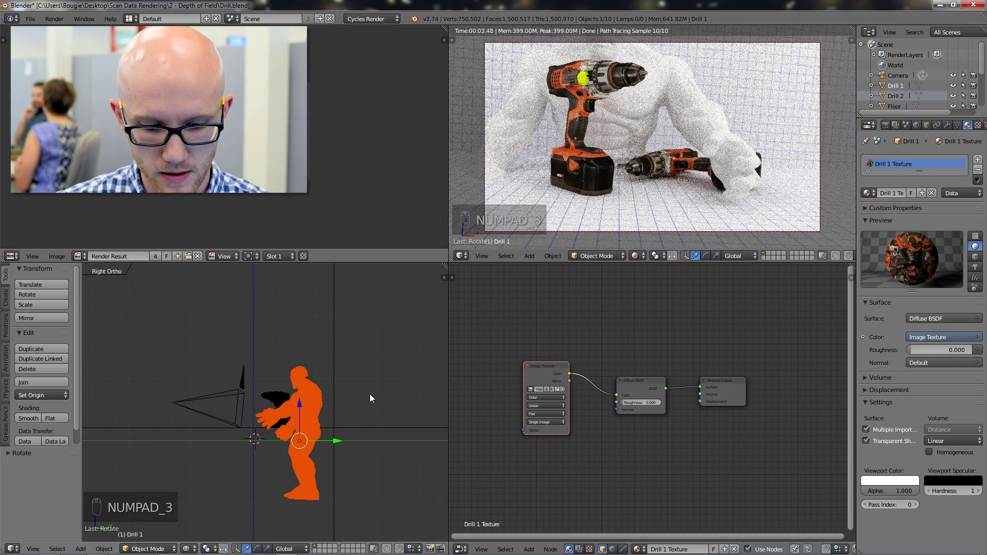
key(r)
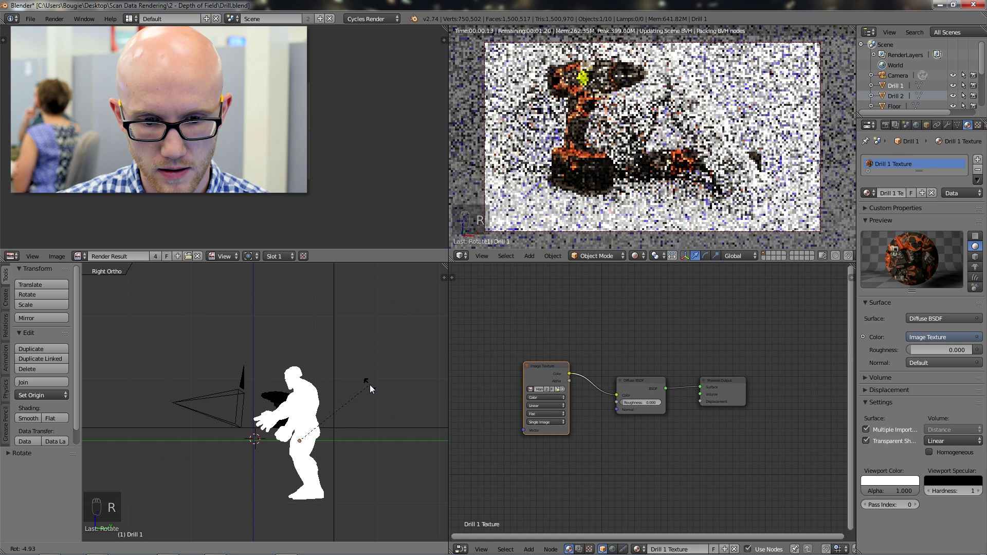
click(370, 390)
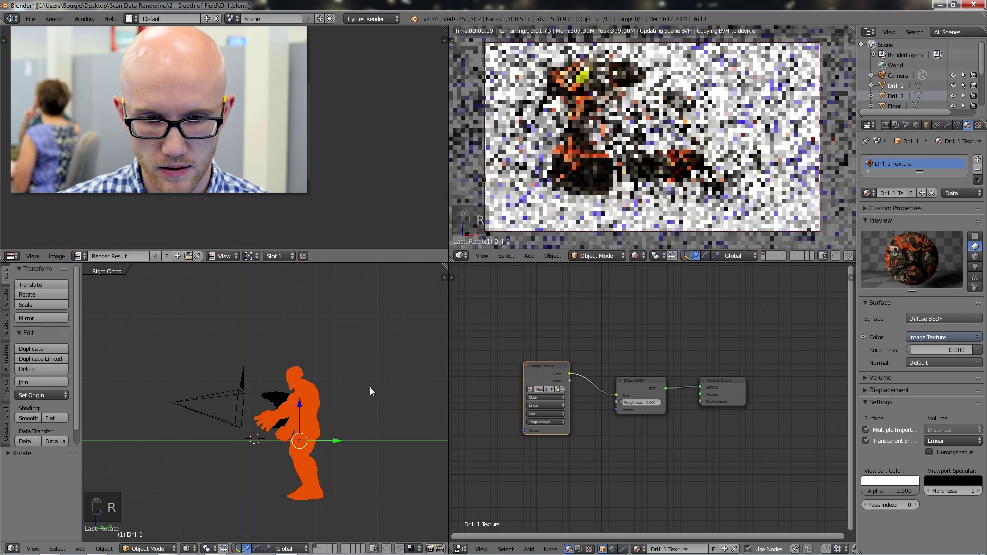
key(KP_1)
key(r)
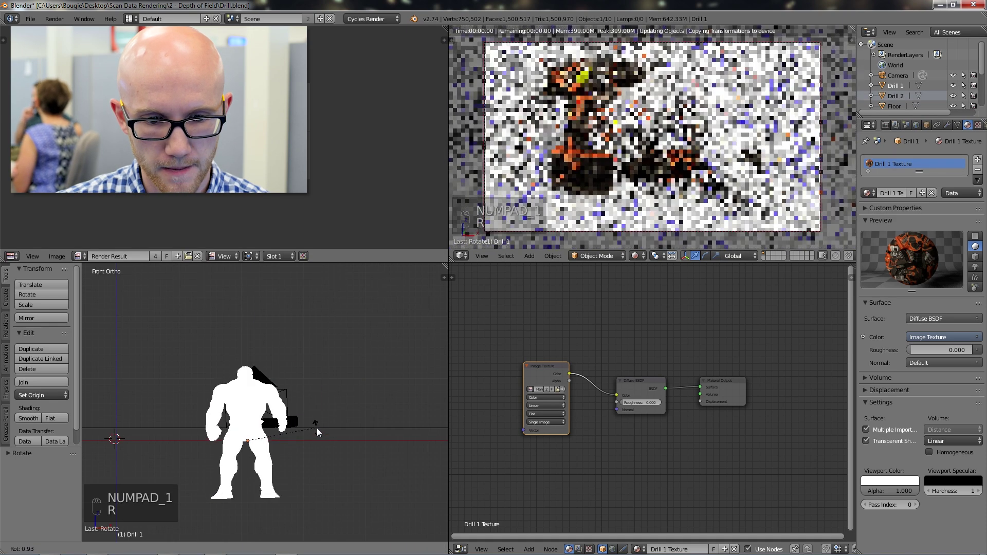
click(317, 430)
Scale the Hulk to about 0.36 of its size and place it on the floor between the drills in the front view
key(g)
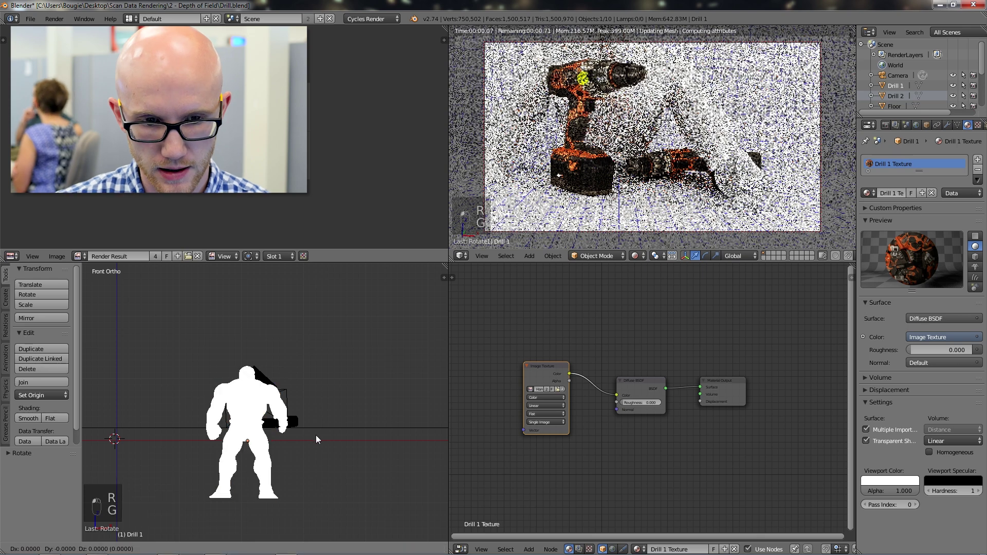
click(307, 356)
key(s)
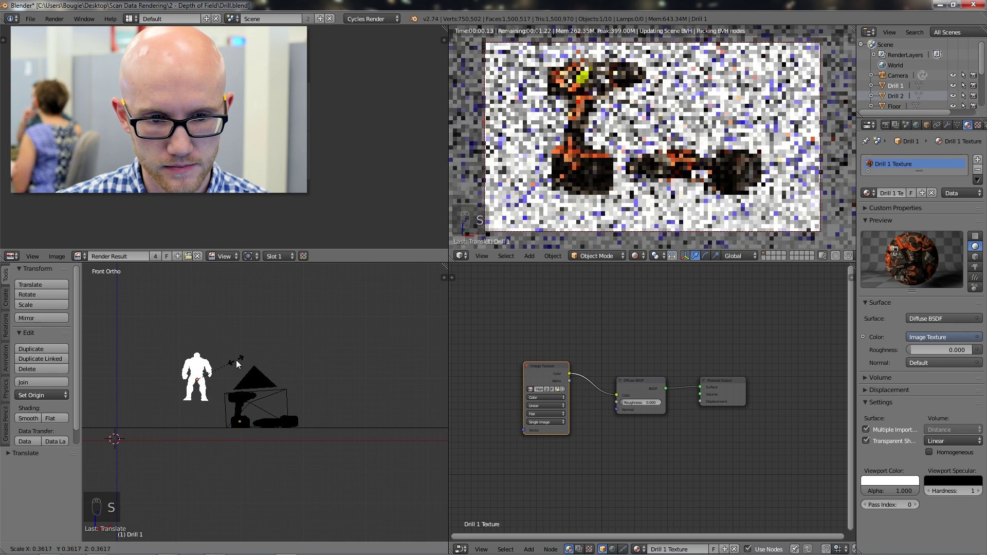
click(237, 360)
key(g)
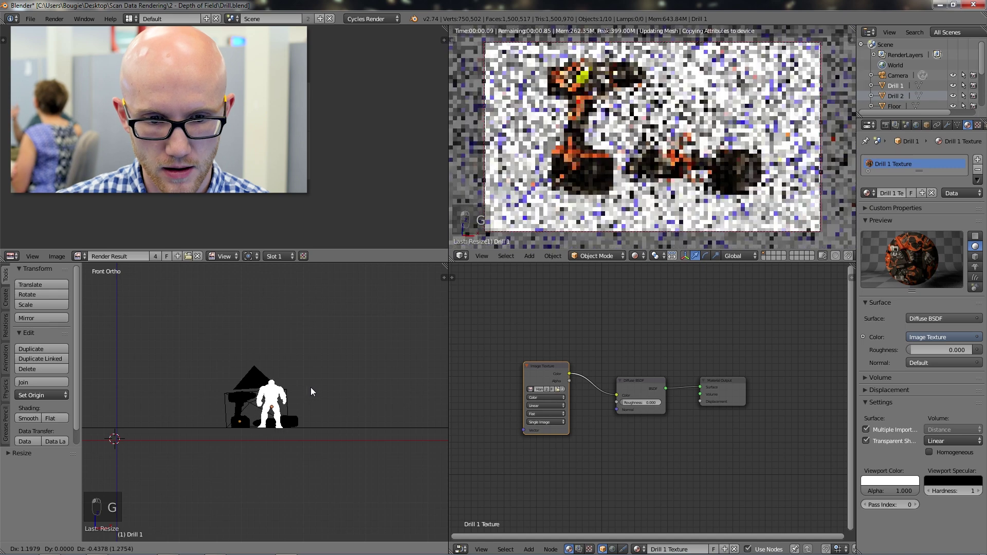
click(310, 386)
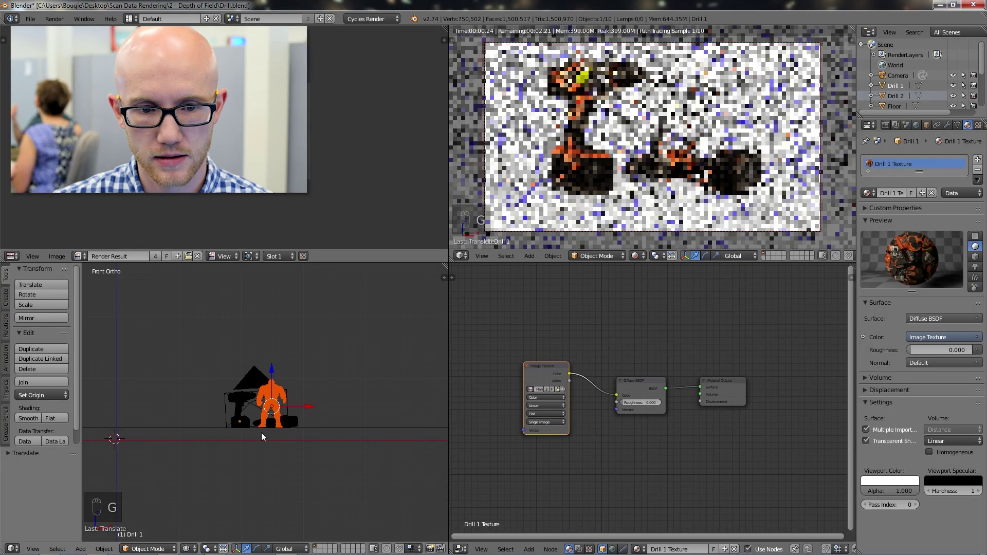
Lower the Hulk by about 0.01 in the front view to set its feet on the floor line
scroll(280, 429, up, 5)
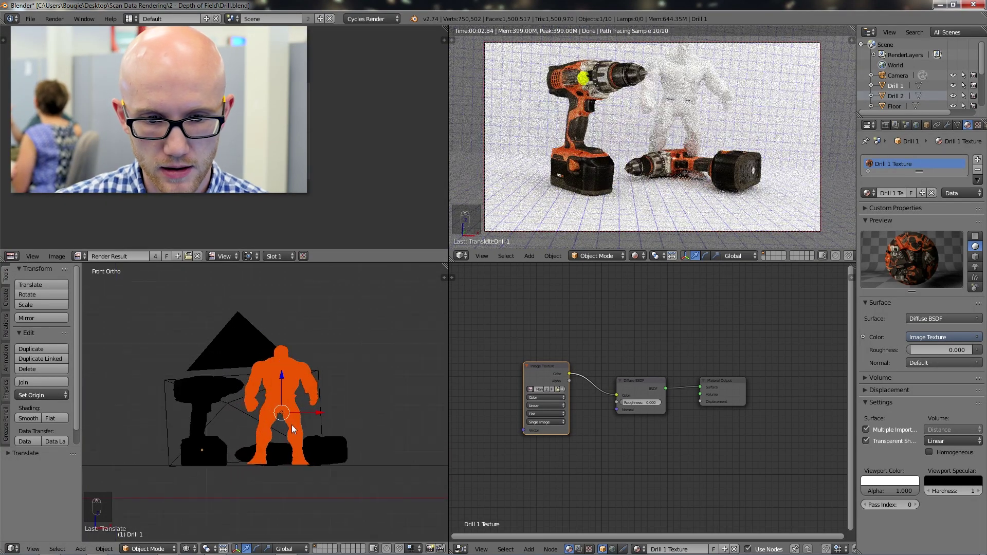
middle_drag(318, 434, 294, 398)
key(KP_1)
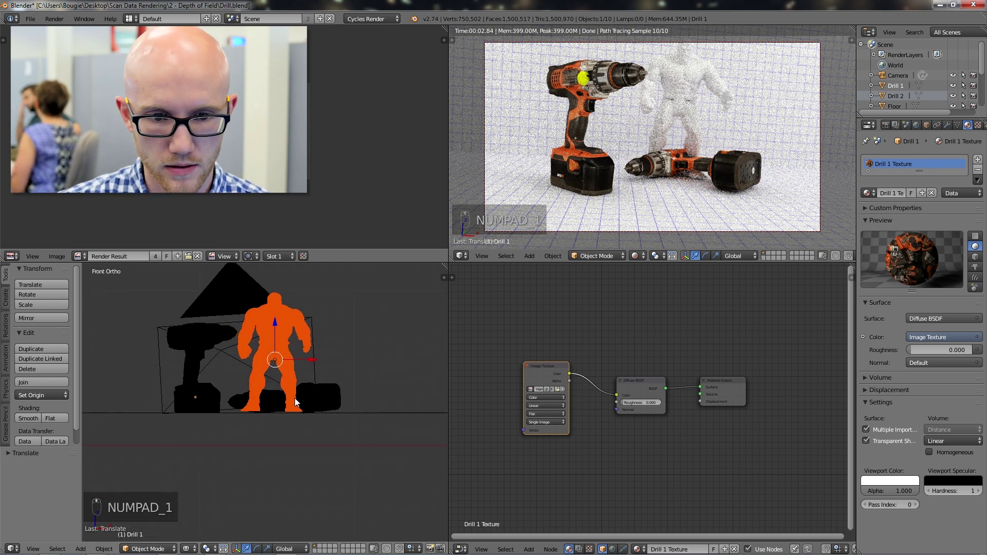
scroll(294, 398, up, 5)
key(g)
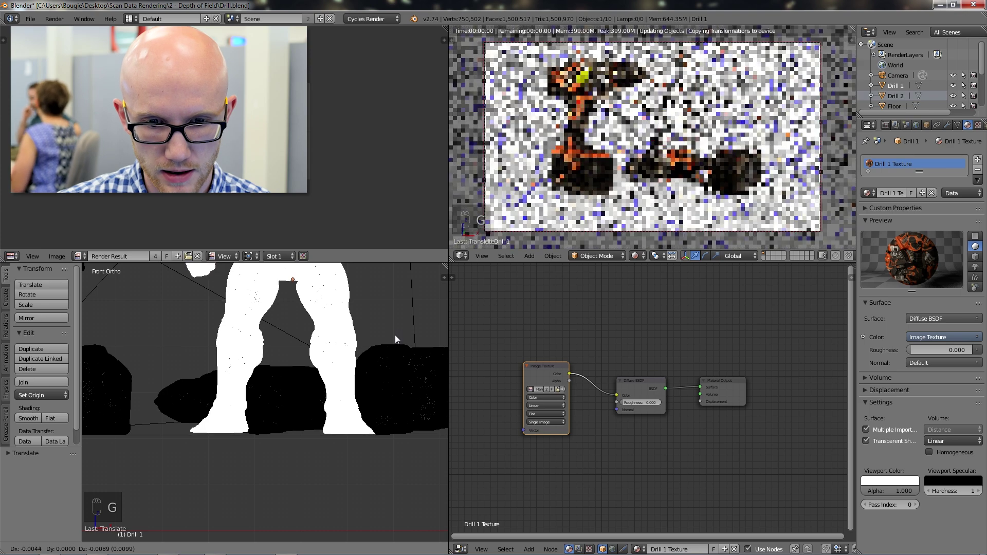
click(395, 335)
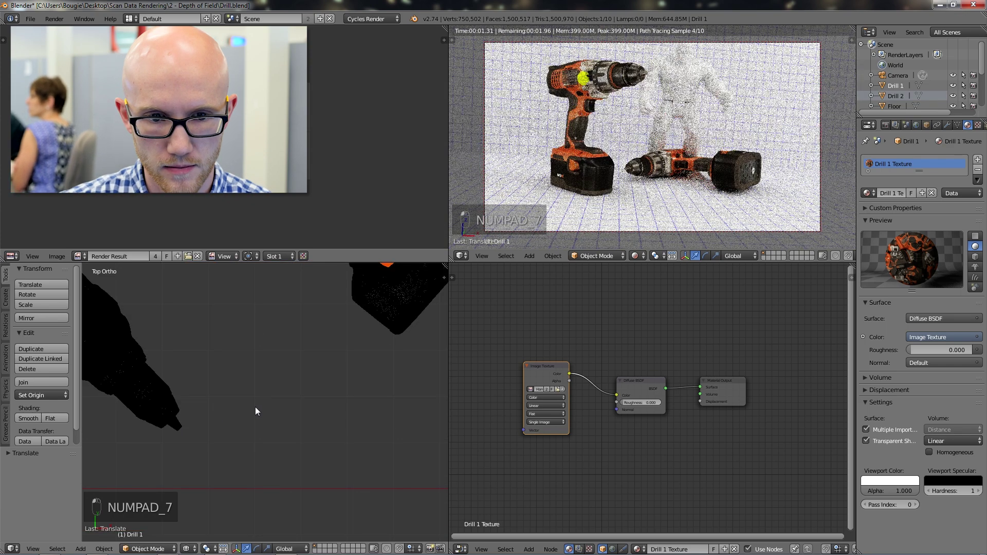
Move the Hulk about 0.25 toward the camera in the top view and scale it to about 0.73
key(g)
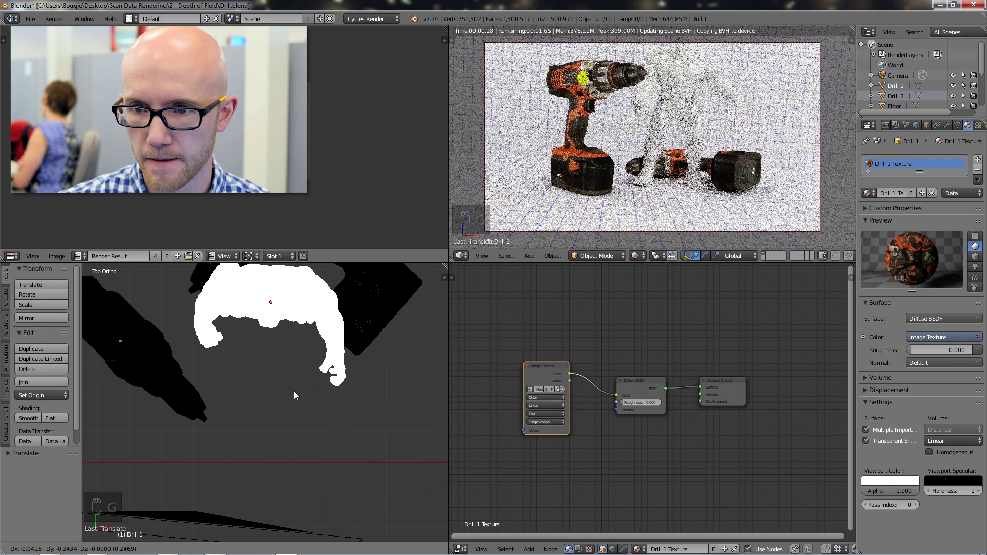
click(294, 394)
key(s)
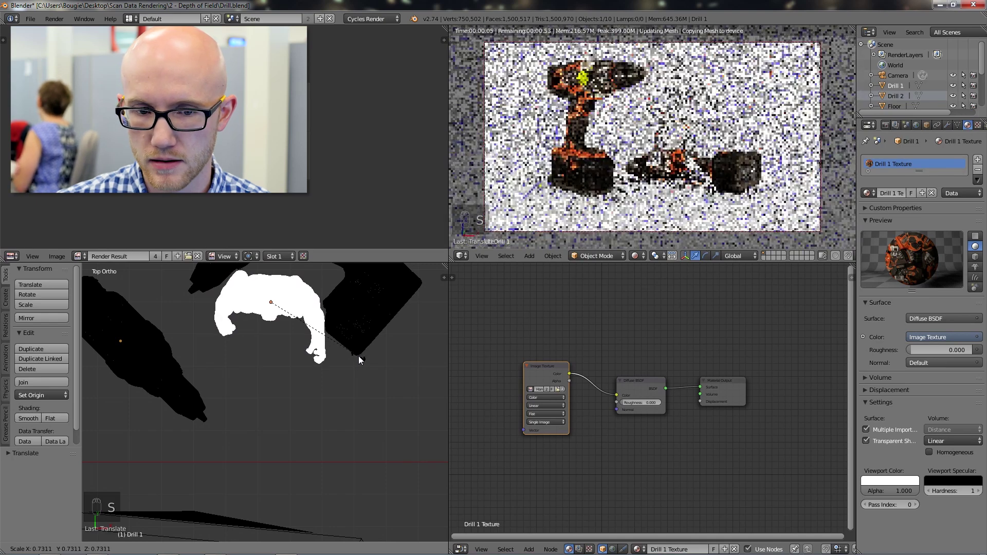
click(359, 357)
Lower the Hulk by about 0.09 in the front view until its feet meet the floor again
key(KP_1)
key(g)
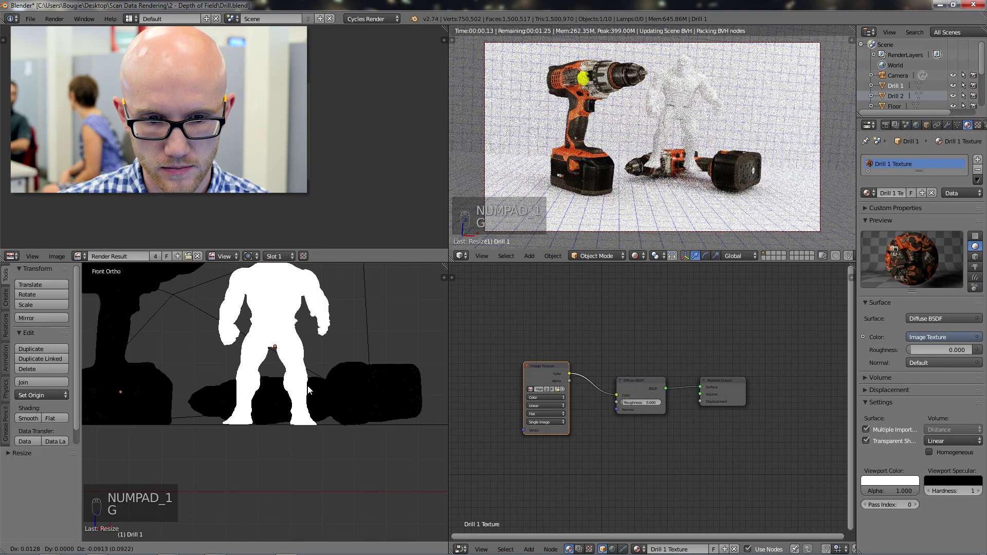
click(308, 391)
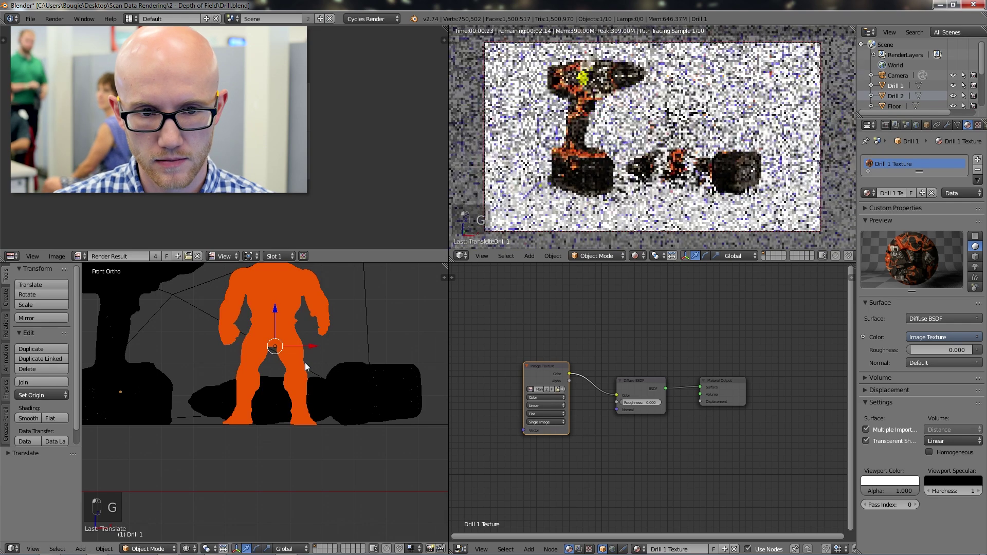
Fine-tune the Hulk's upright pose by rotating it about -0.4° in the front view and 1.7° in the right view
scroll(314, 359, up, 1)
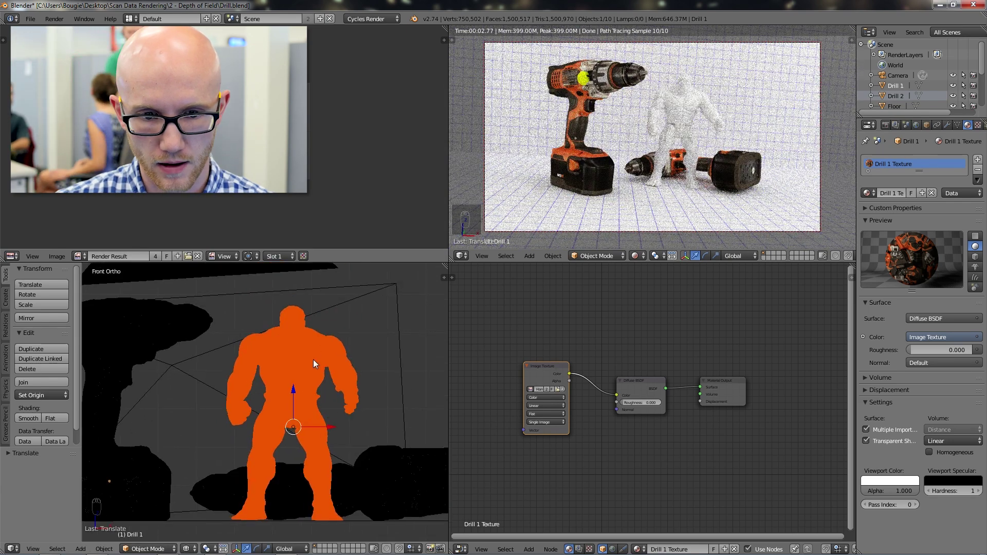
key(KP_7)
scroll(315, 363, down, 3)
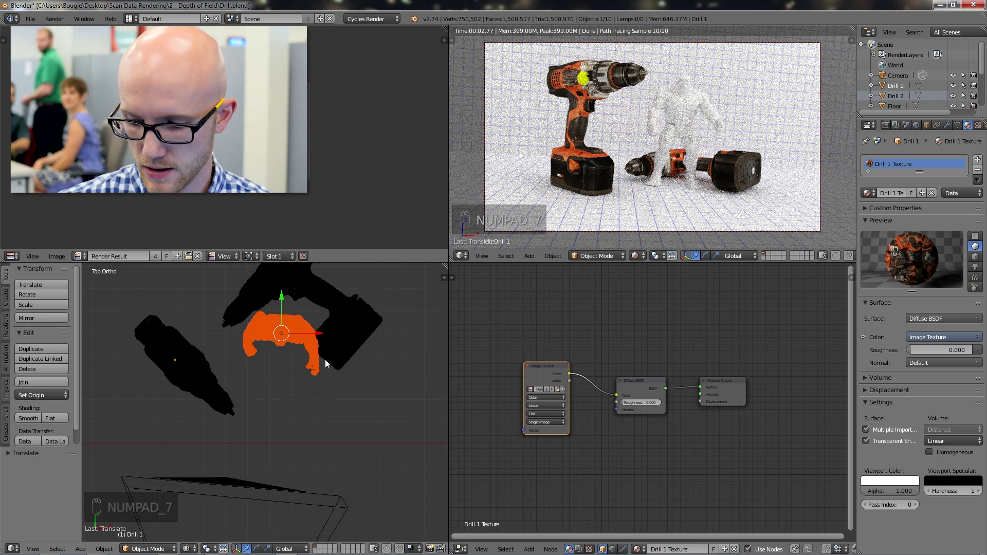
key(KP_1)
key(r)
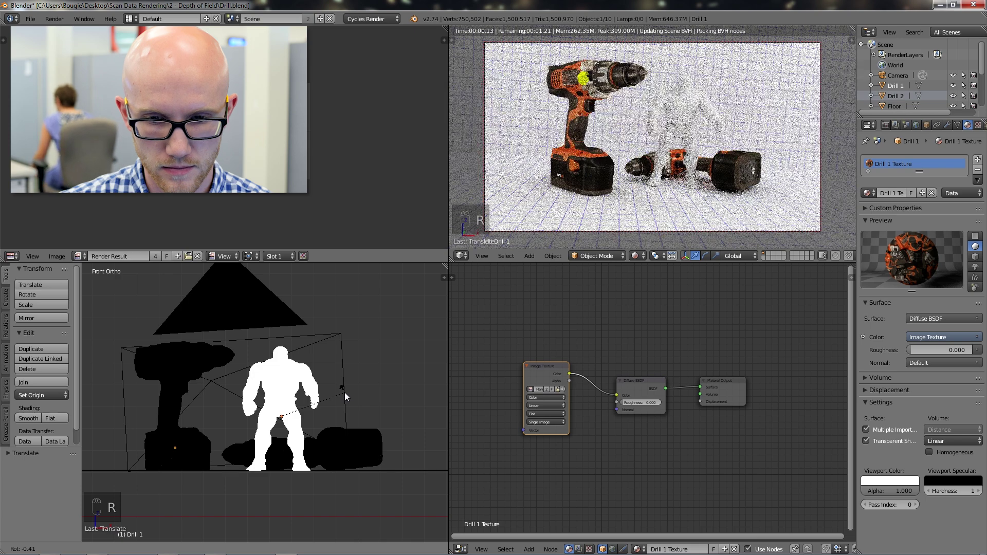
click(344, 393)
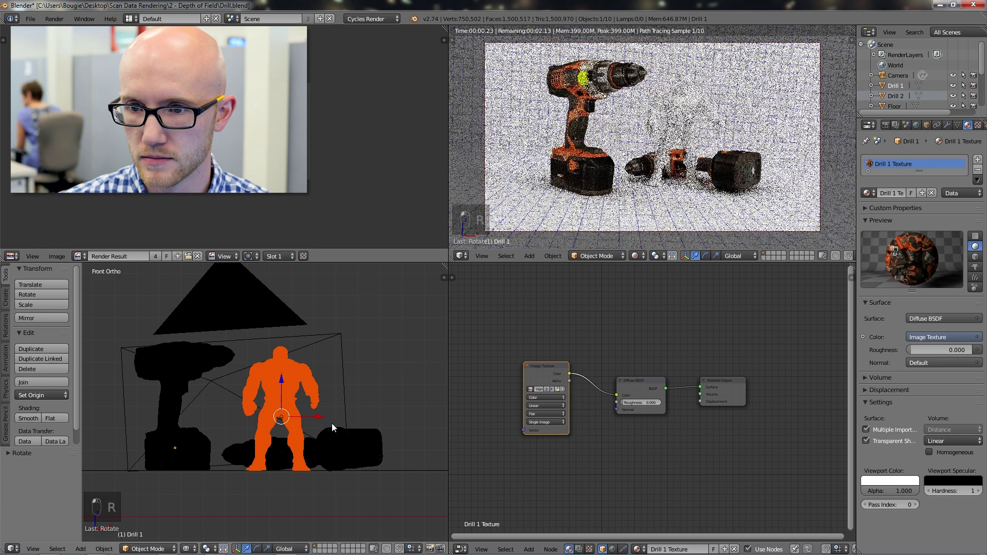
scroll(301, 470, up, 3)
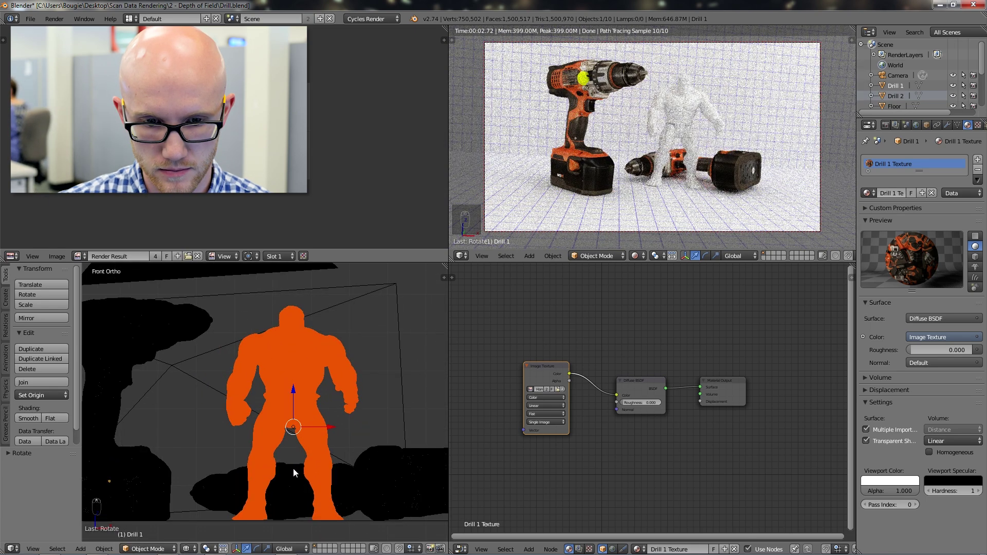
key(KP_3)
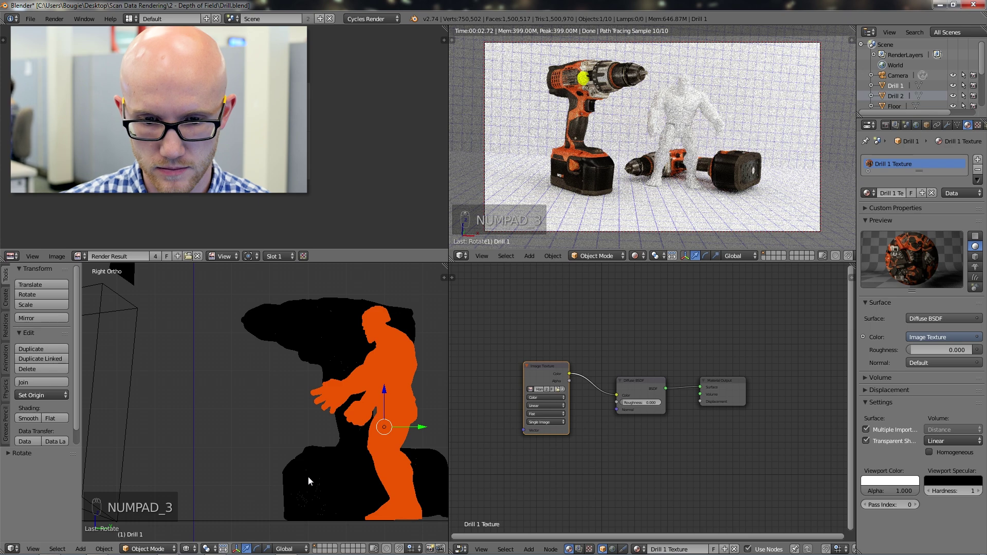
key(r)
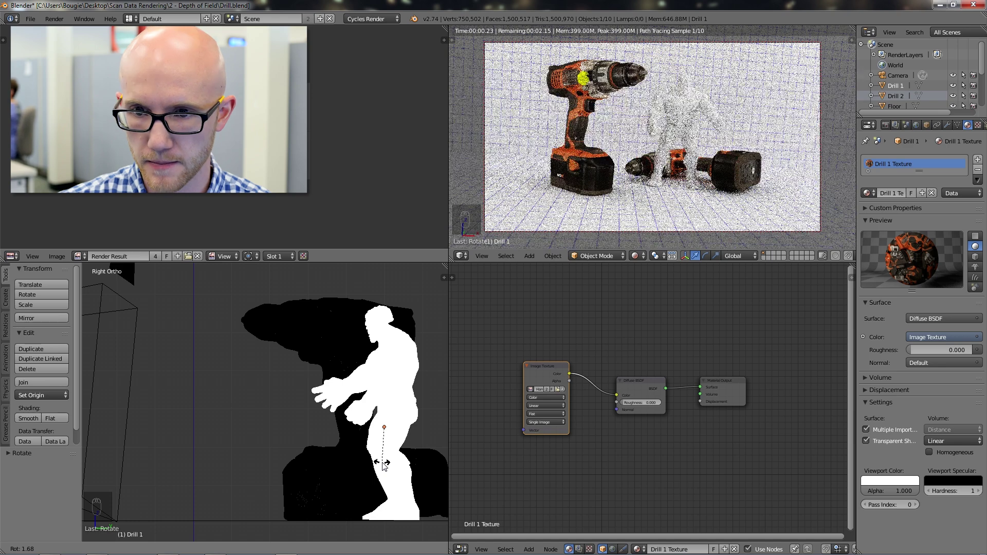
click(382, 462)
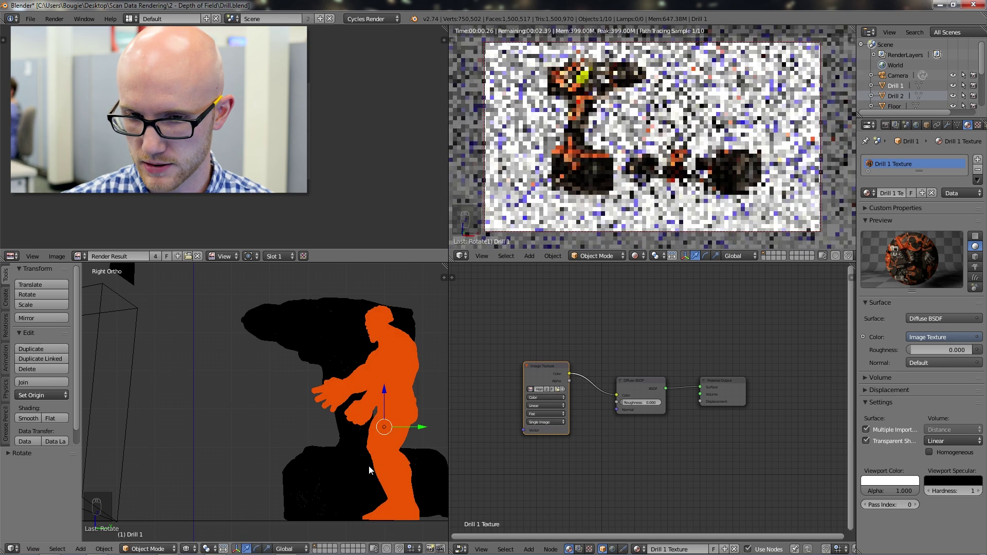
Select only the Hulk and enable nodes for its material
key(KP_1)
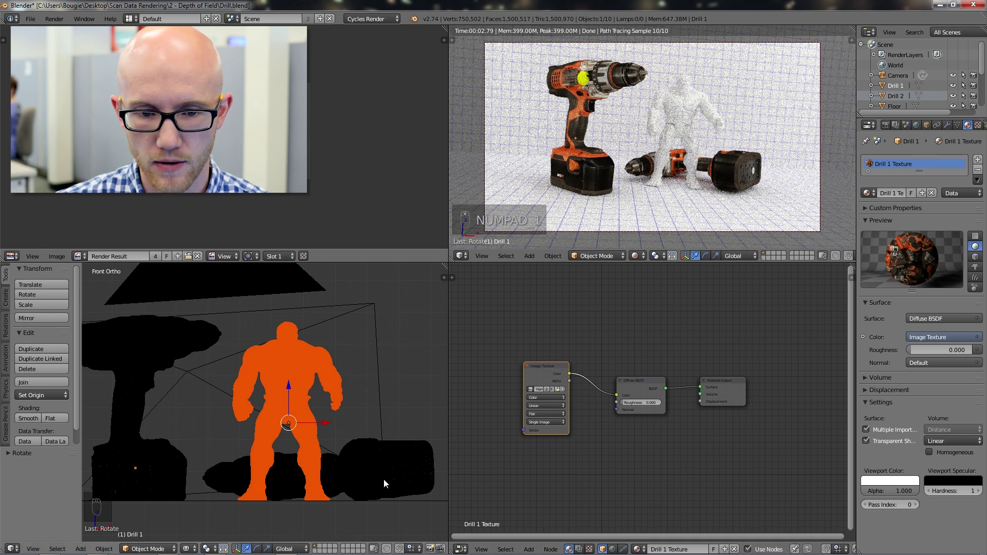
right_click(406, 374)
key(a)
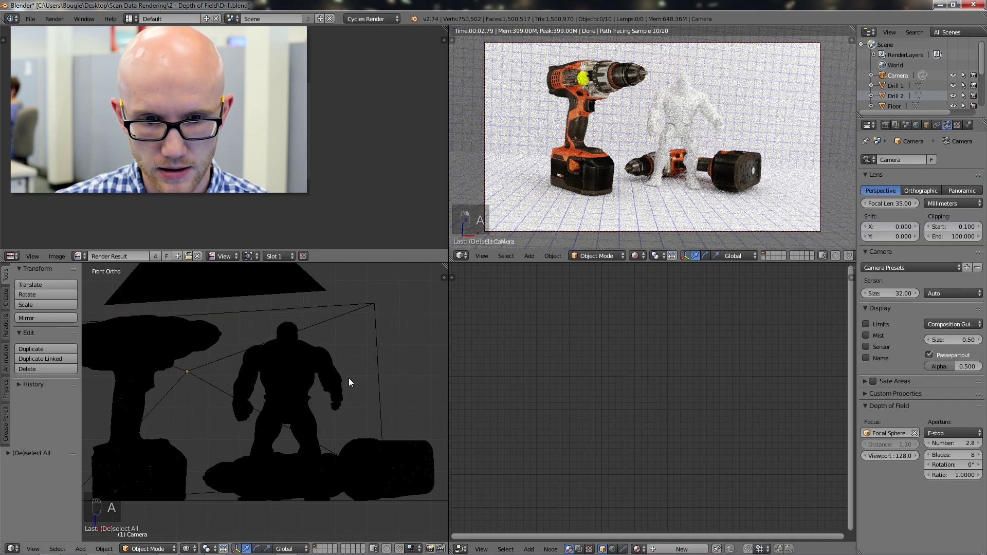
right_click(299, 357)
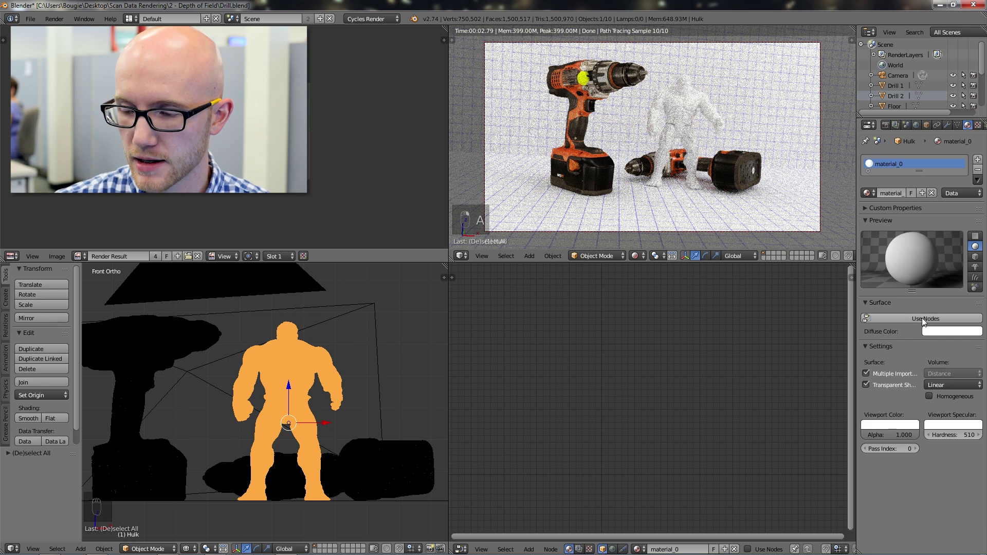
click(922, 318)
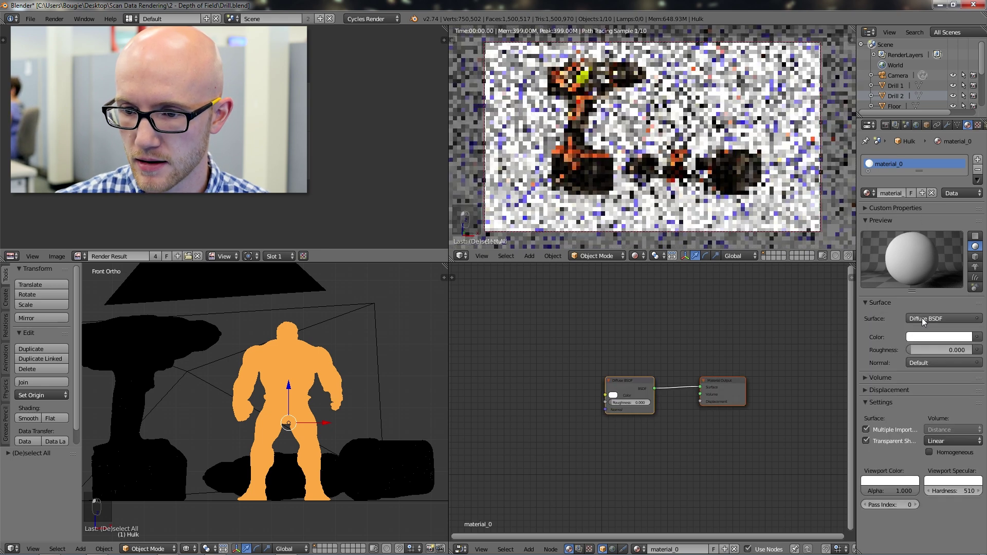
Make room beside the Diffuse BSDF and Material Output nodes, and add an Image Texture node linked to the diffuse color
drag(723, 381, 785, 381)
drag(636, 386, 722, 383)
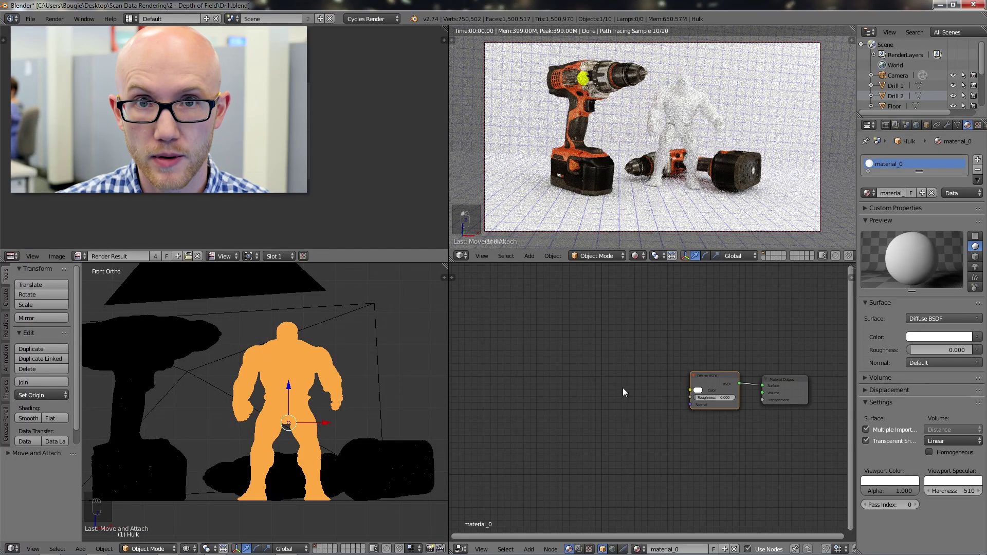
key(shift+a)
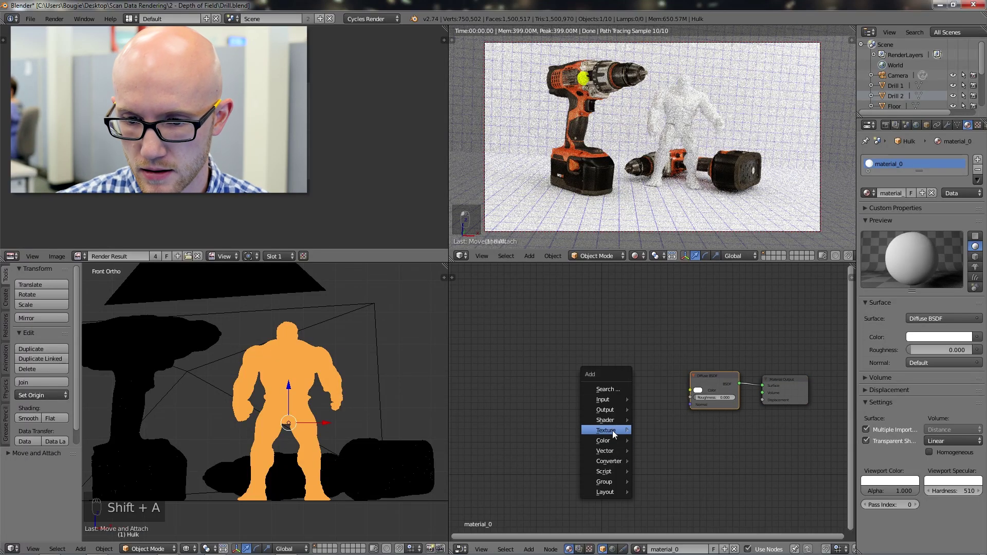
mouse_move(613, 430)
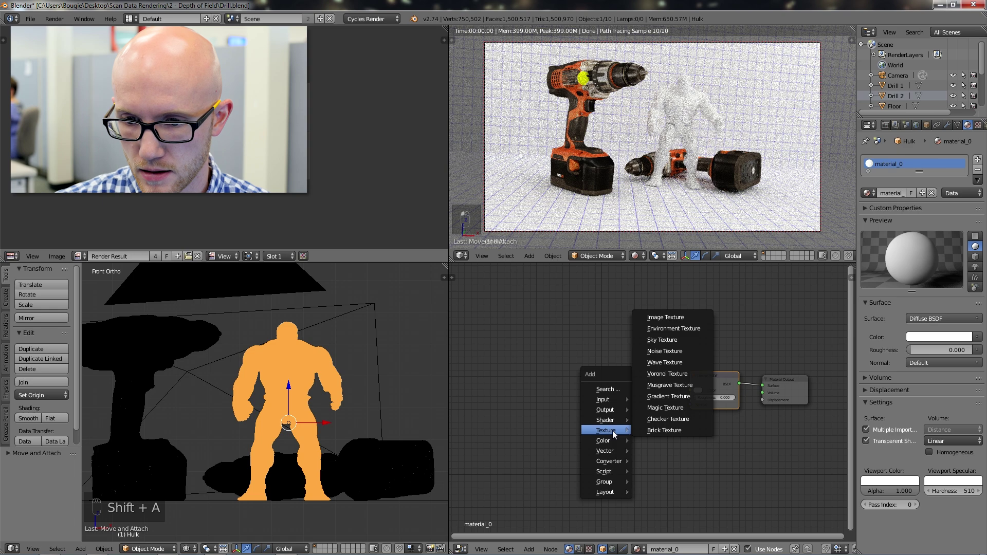
click(681, 317)
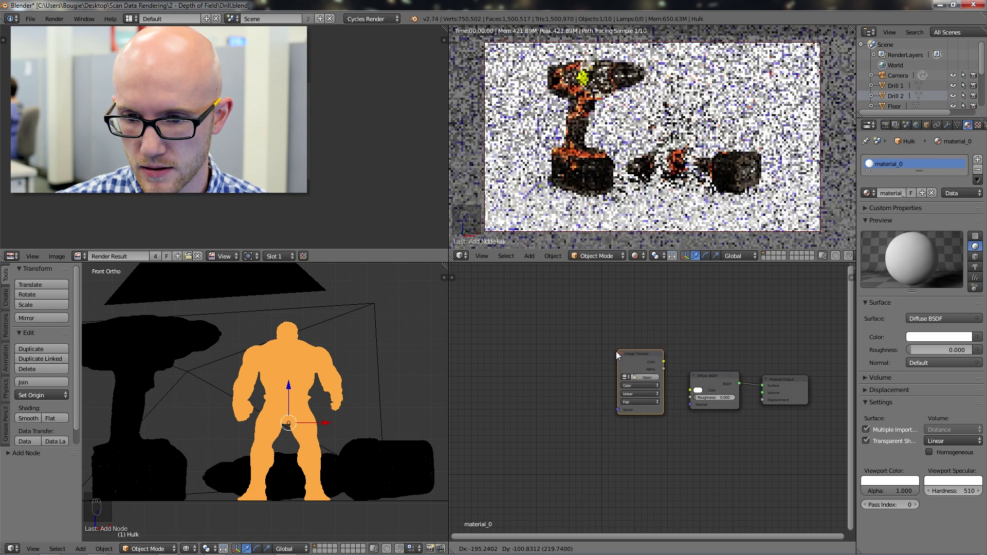
click(606, 362)
drag(652, 374, 690, 391)
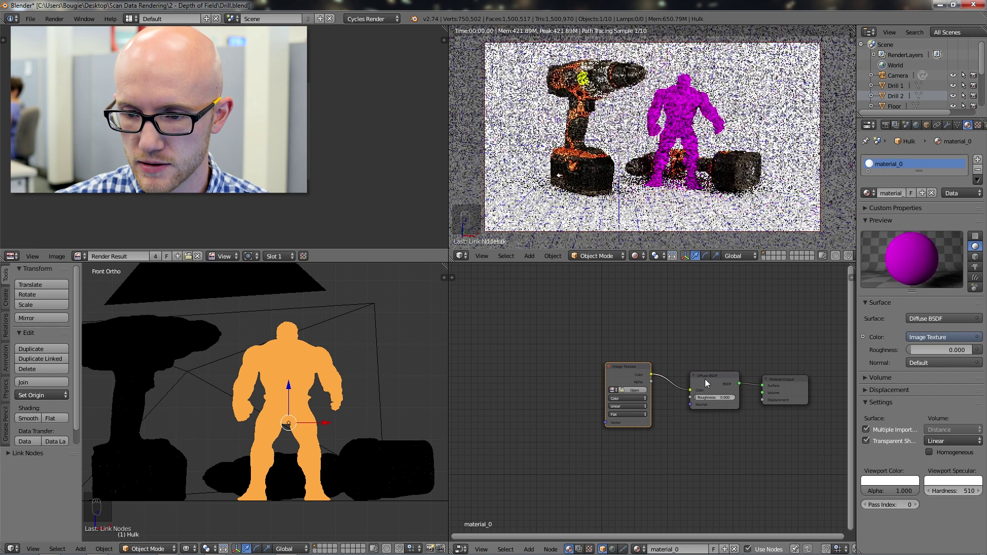
Load Hulk_0.jpg from the 1 - Simple folder into the Hulk material's Image Texture node
click(635, 391)
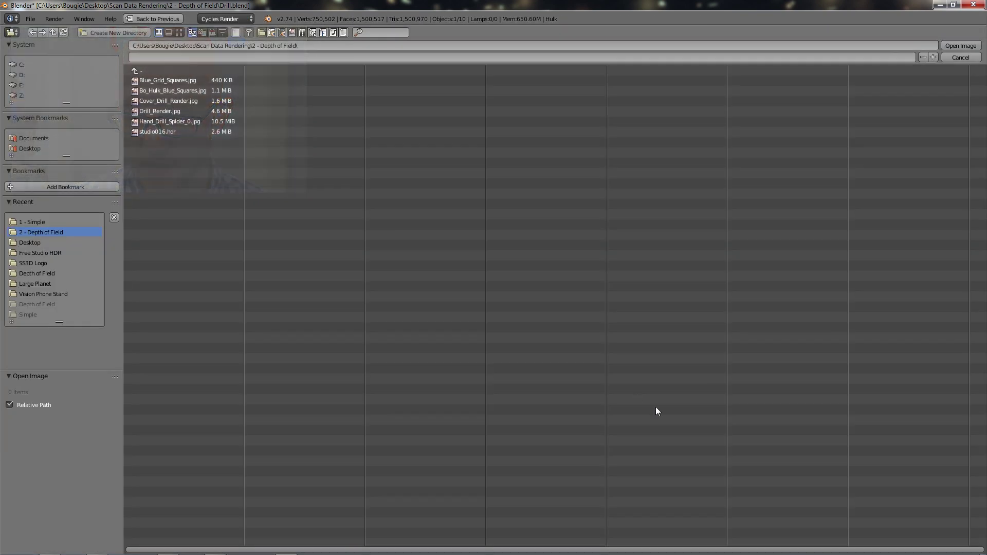
click(140, 71)
click(157, 81)
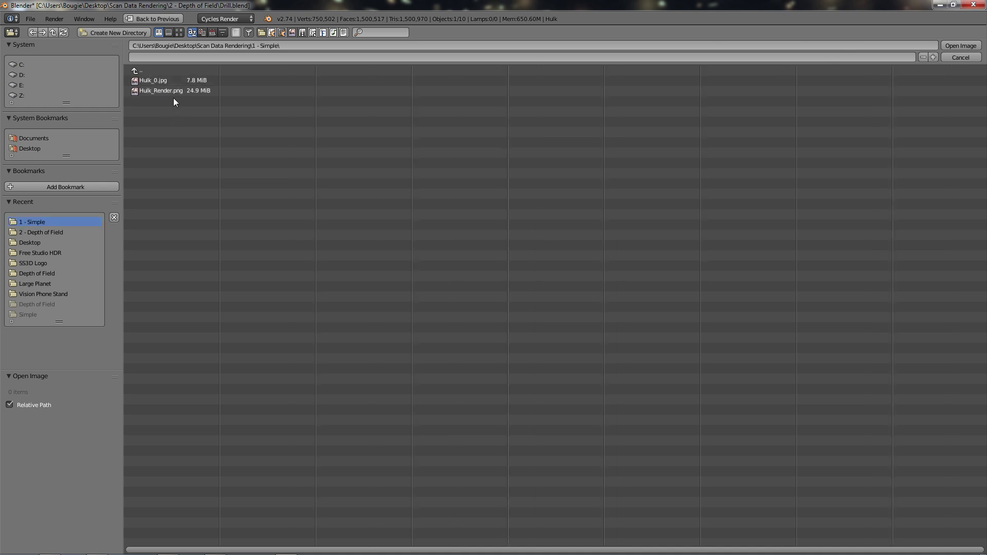
click(164, 81)
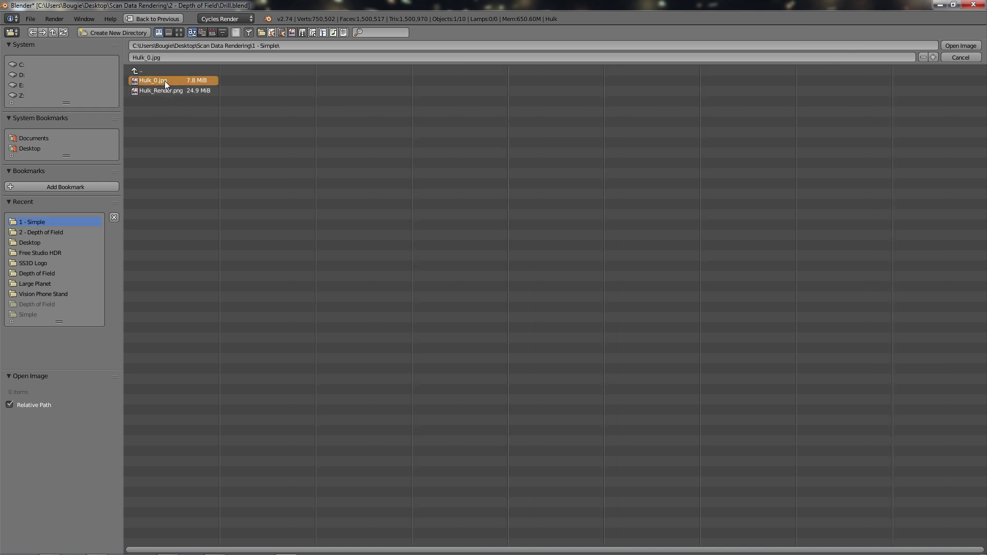
click(958, 45)
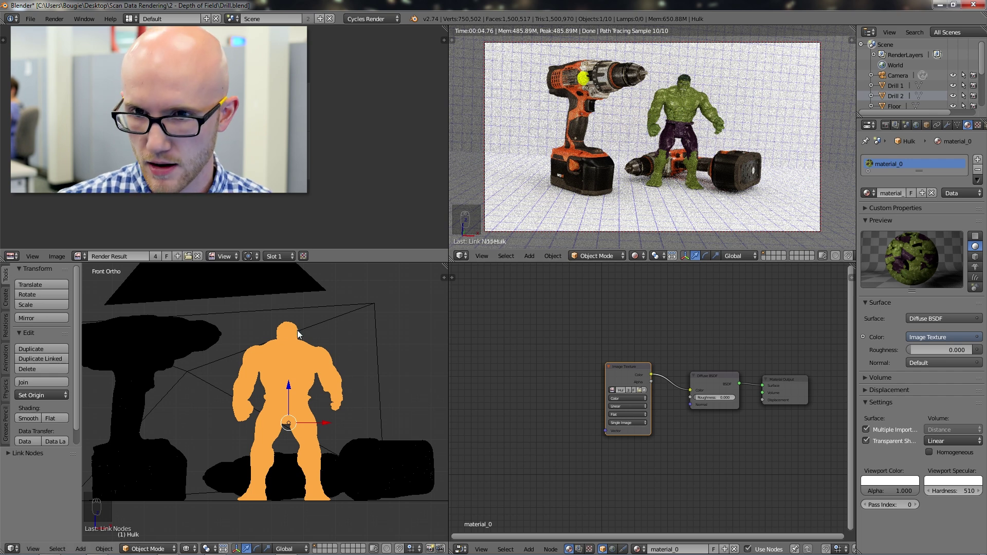
Select the yellow Focal Sphere and move it from the standing drill onto the Hulk in the top view, by about 0.46 in X and 0.19 in Y
scroll(252, 390, down, 4)
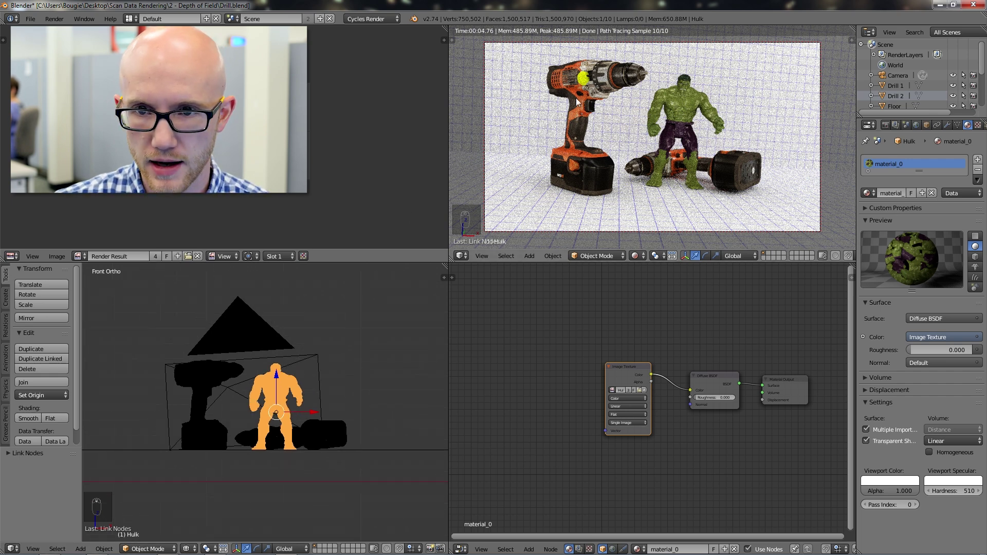
right_click(584, 84)
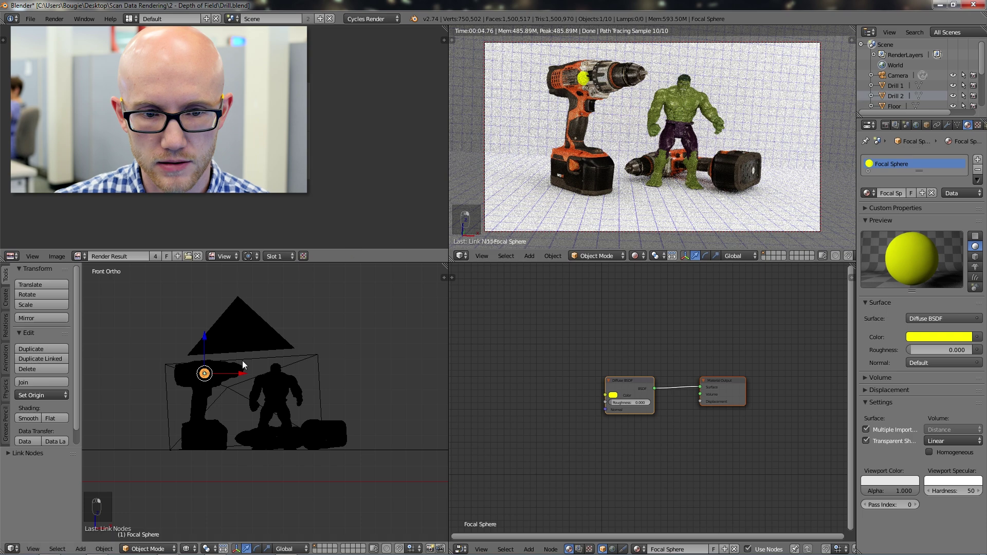
key(KP_7)
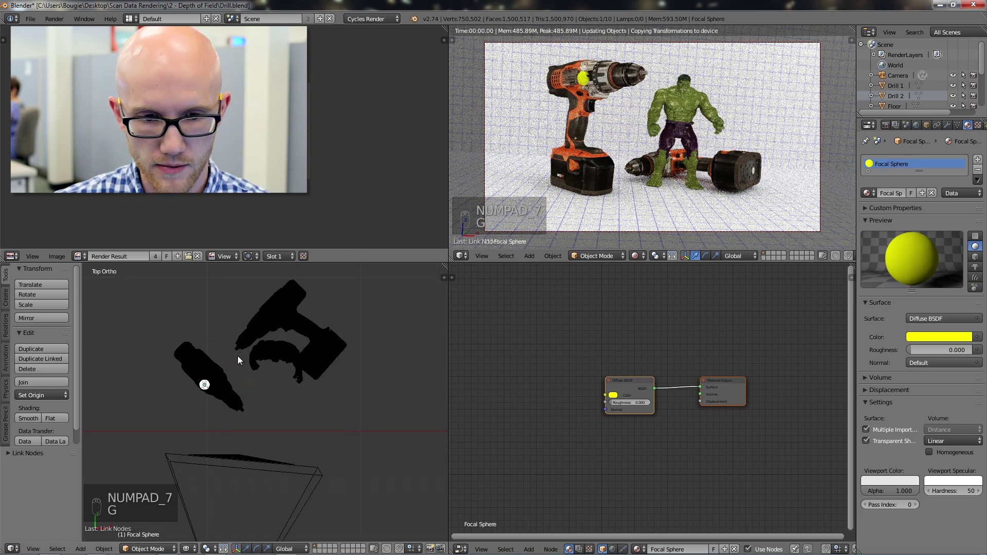
key(g)
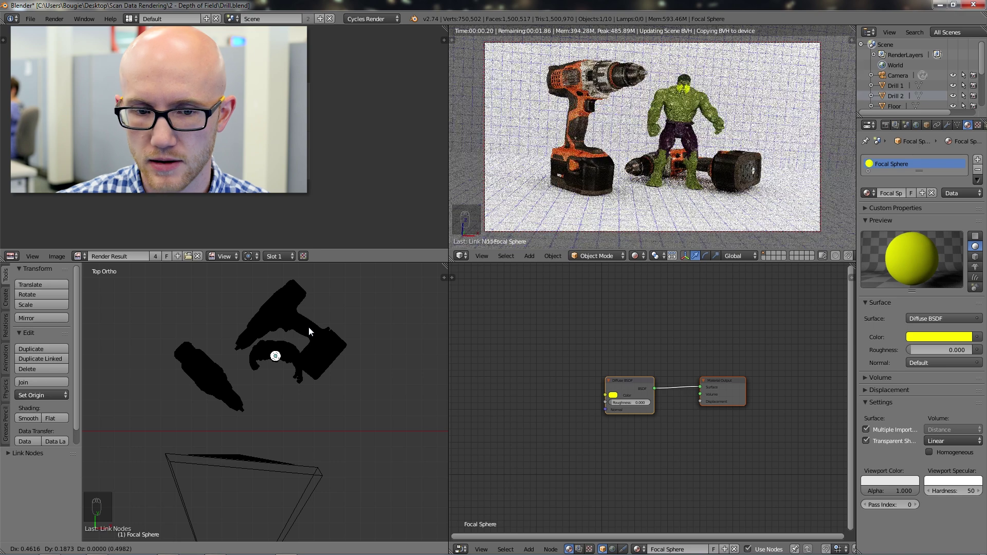
click(308, 327)
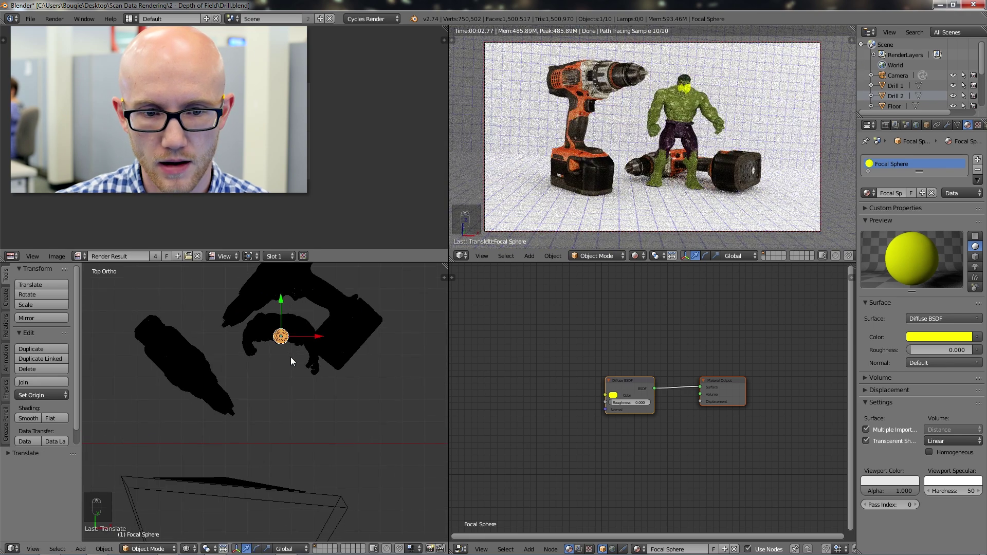
Raise the Focal Sphere to the Hulk's head in the front view and shift it slightly along Y toward the camera in the top view
key(KP_1)
drag(282, 329, 280, 319)
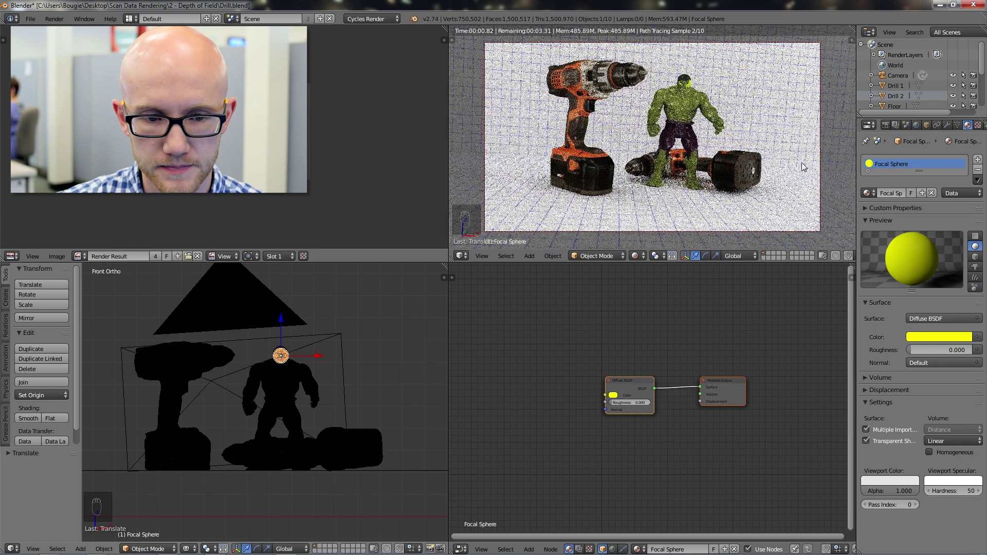
key(KP_7)
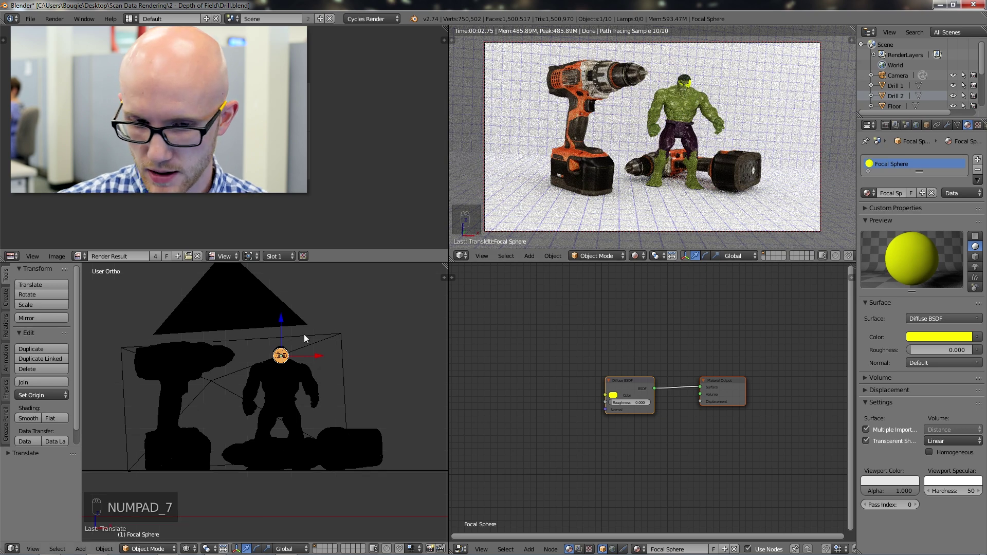
key(g)
key(y)
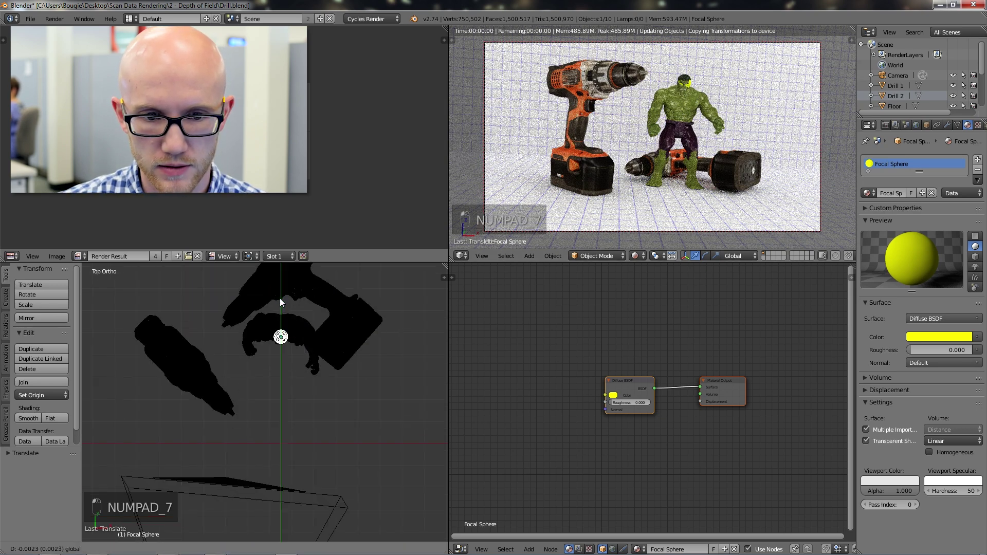
click(279, 298)
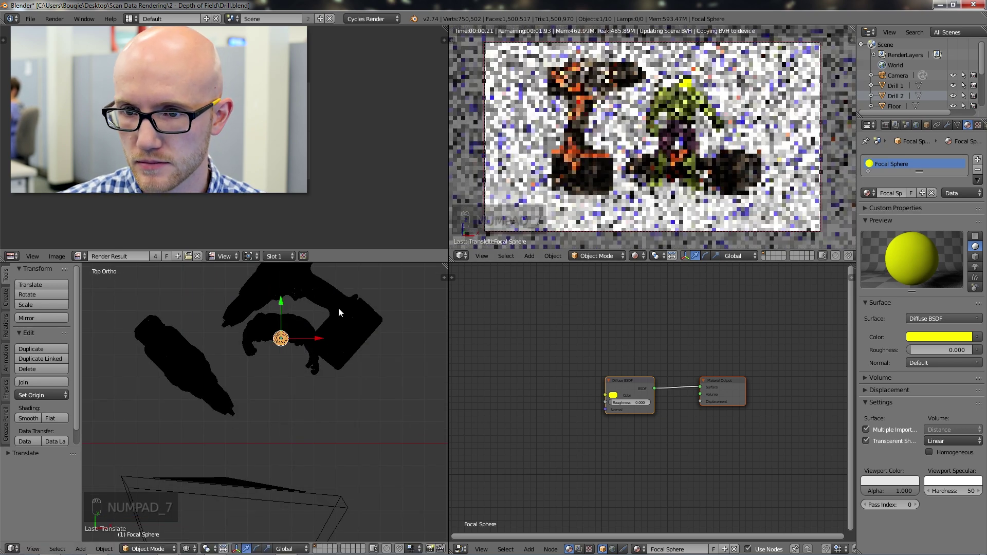
Render the scene with the render display set to New Window
click(886, 125)
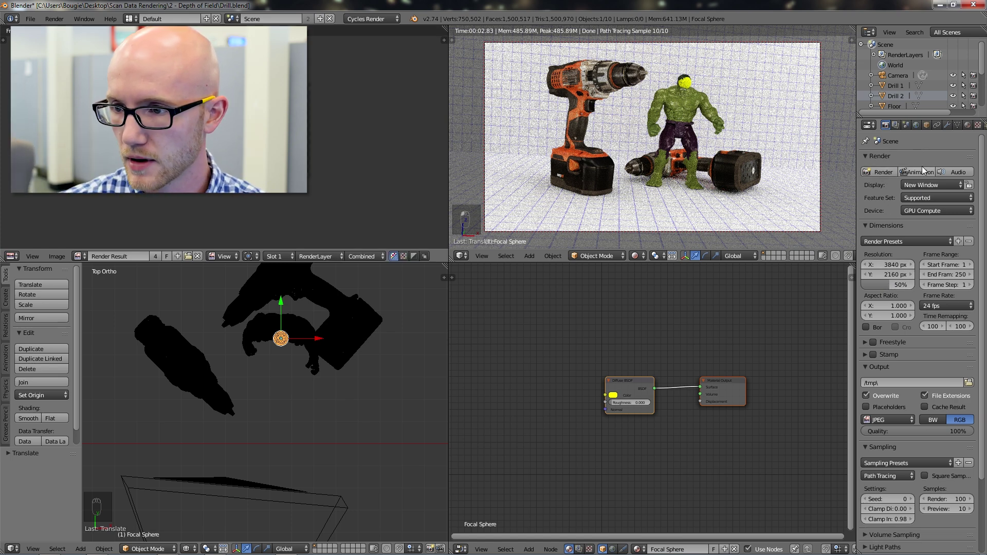
click(949, 185)
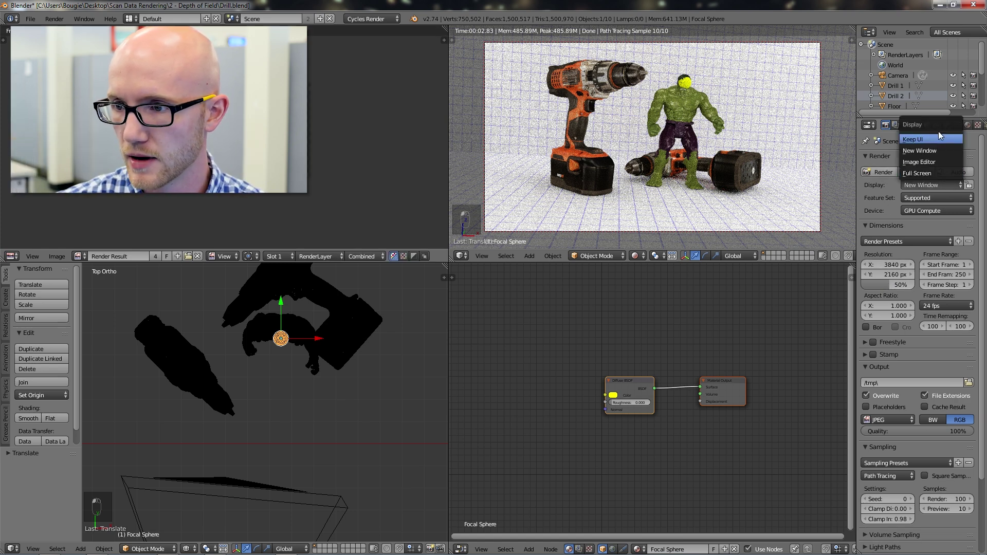
click(934, 149)
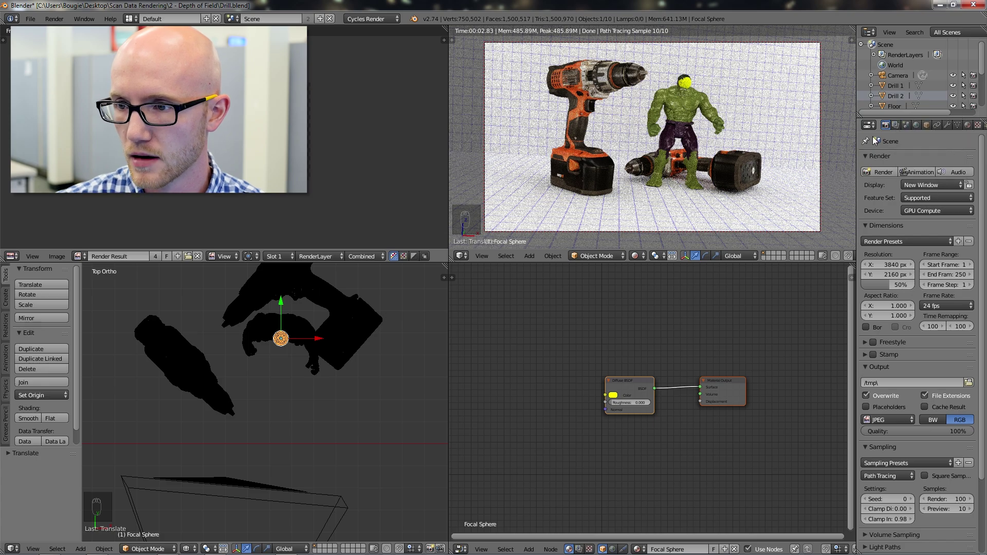
click(879, 171)
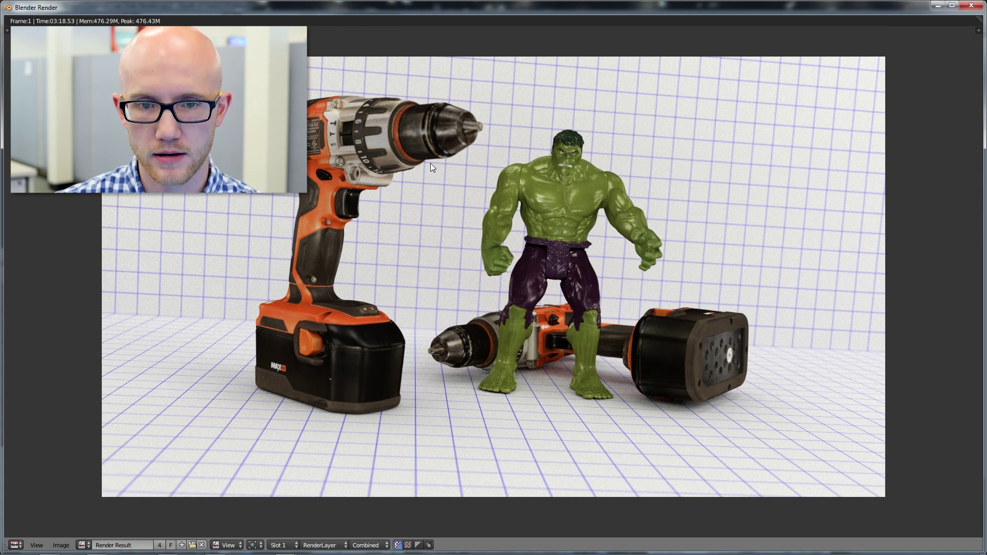
Examine the finished render up close, comparing the focus on the Hulk, both drills and the grid background
scroll(430, 162, up, 1)
middle_drag(500, 155, 514, 242)
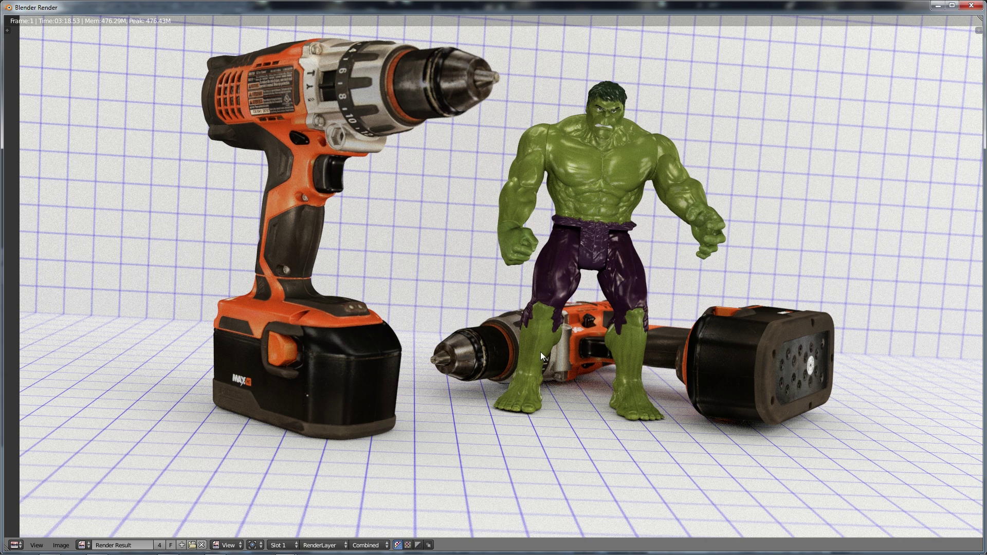
middle_drag(615, 426, 769, 499)
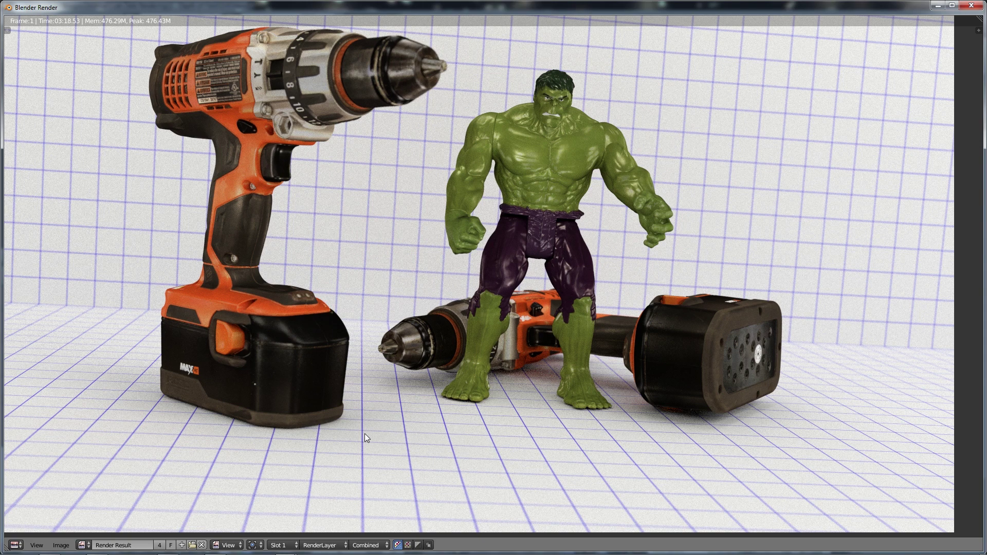
middle_drag(513, 248, 594, 314)
scroll(521, 297, down, 1)
middle_drag(520, 314, 502, 287)
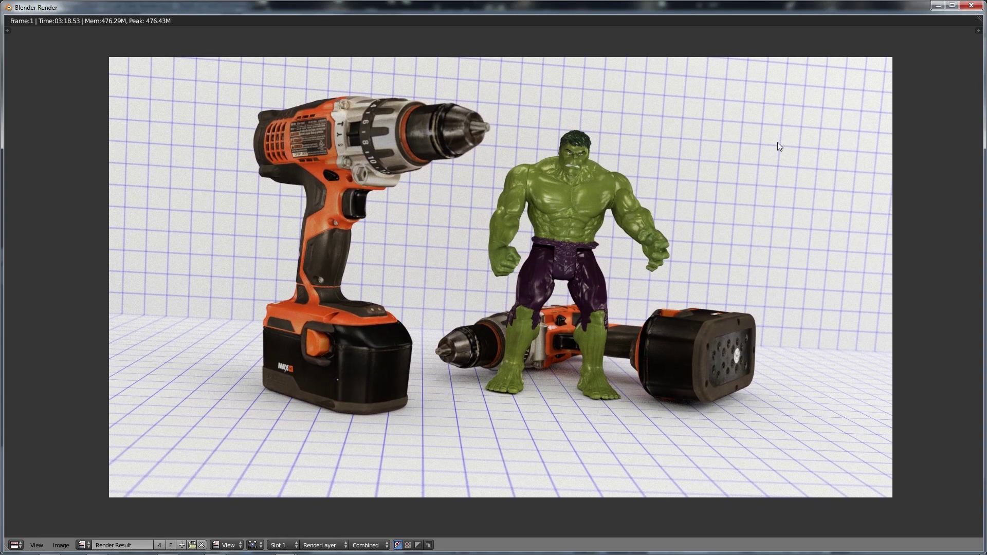
middle_drag(779, 146, 770, 145)
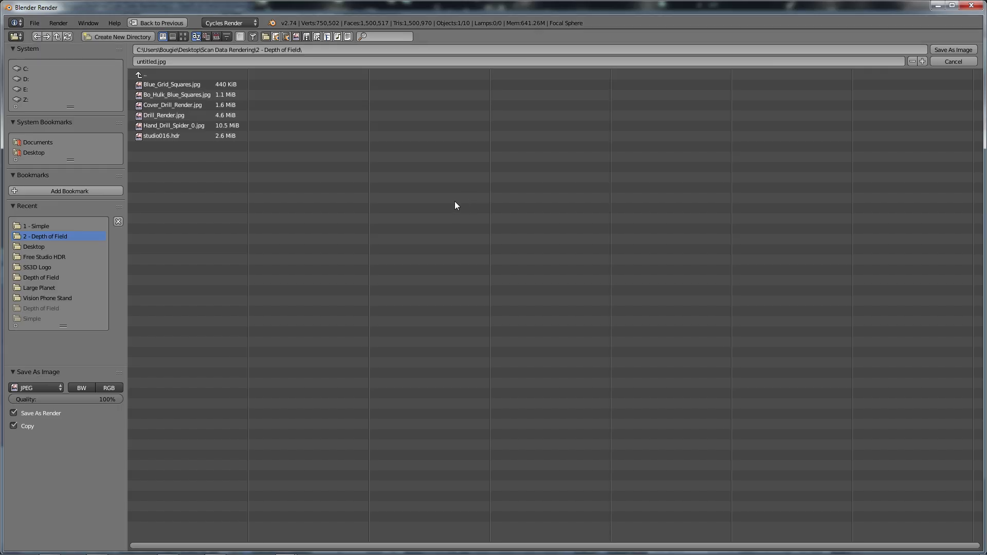
Cancel saving the render as an image and close the render window
click(153, 61)
click(954, 62)
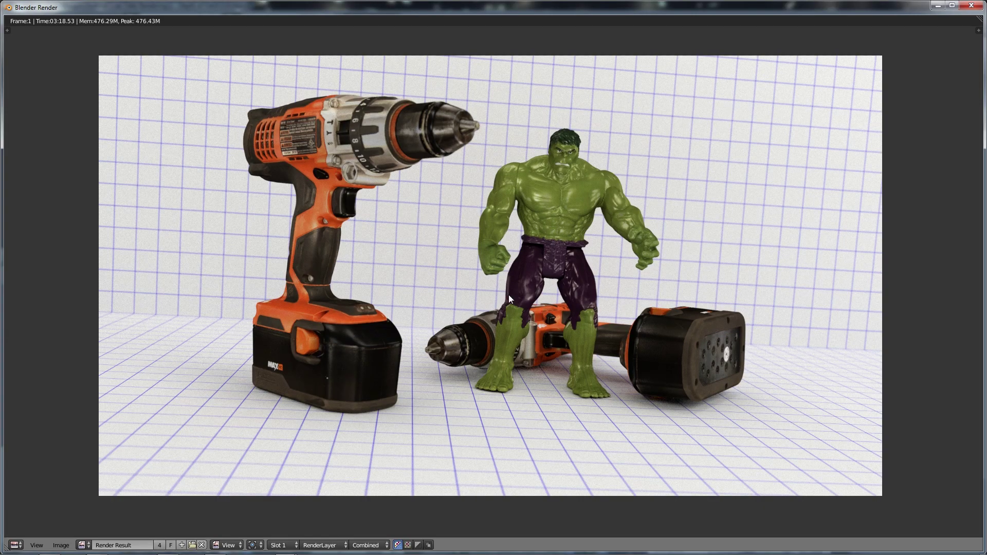
scroll(508, 295, up, 1)
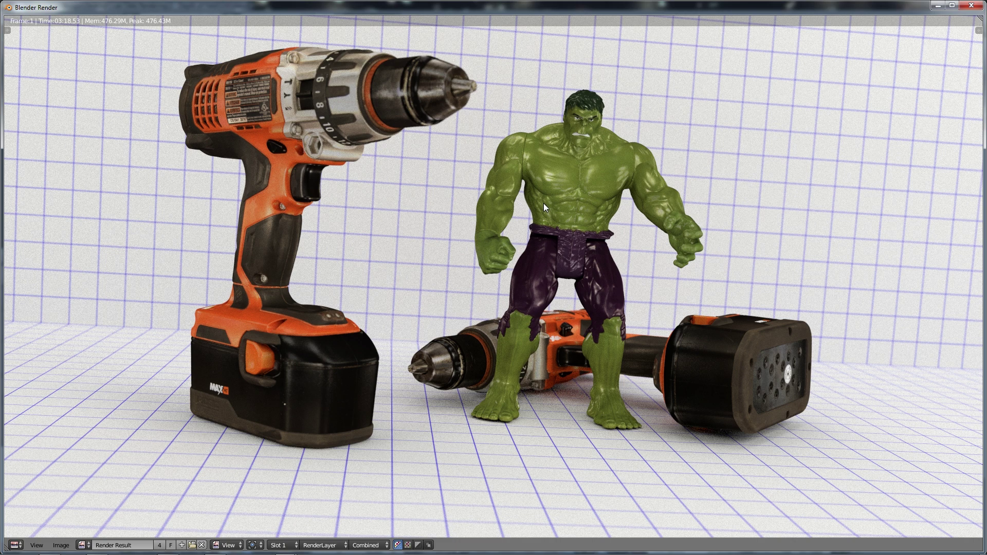
click(972, 6)
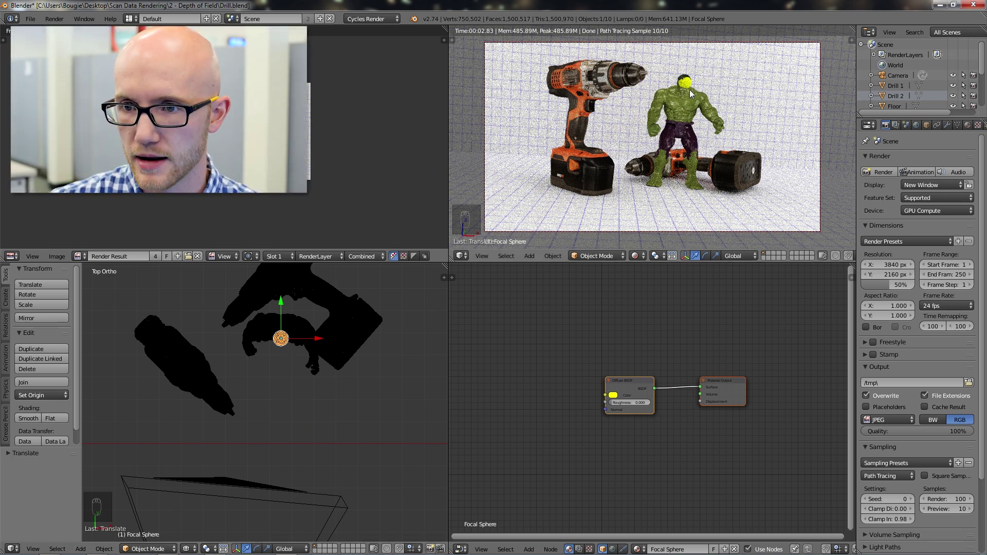
Select the camera and show its lens and depth-of-field settings
scroll(227, 494, down, 6)
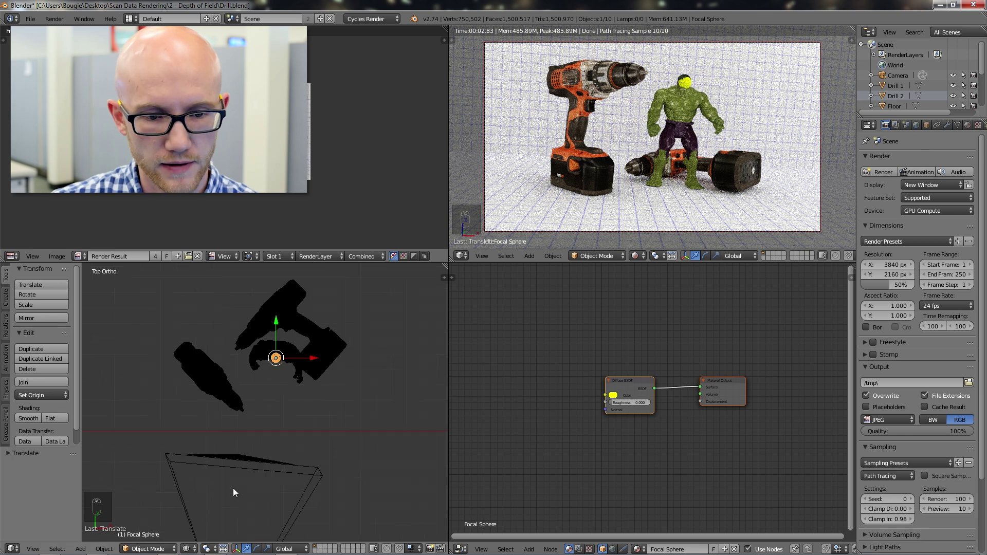
right_click(254, 428)
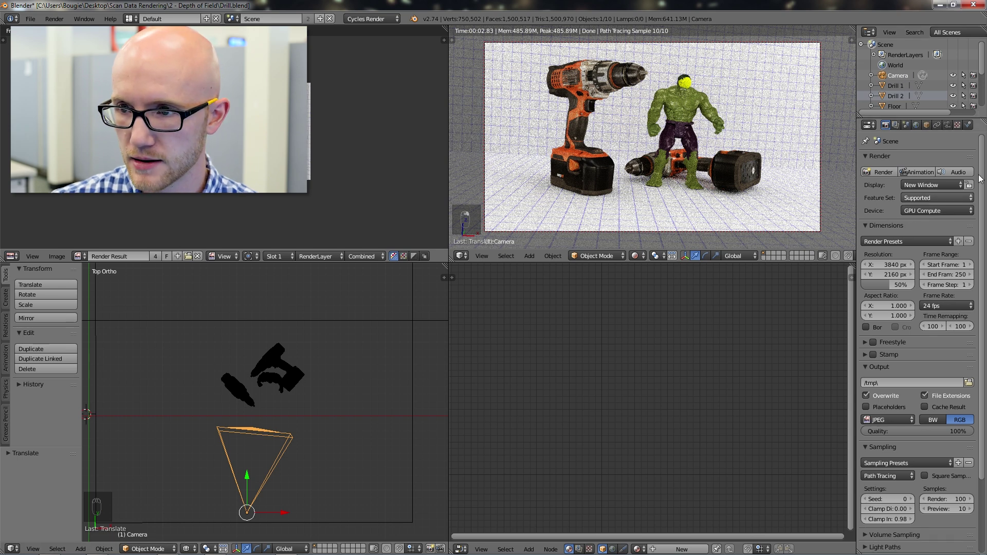
click(947, 125)
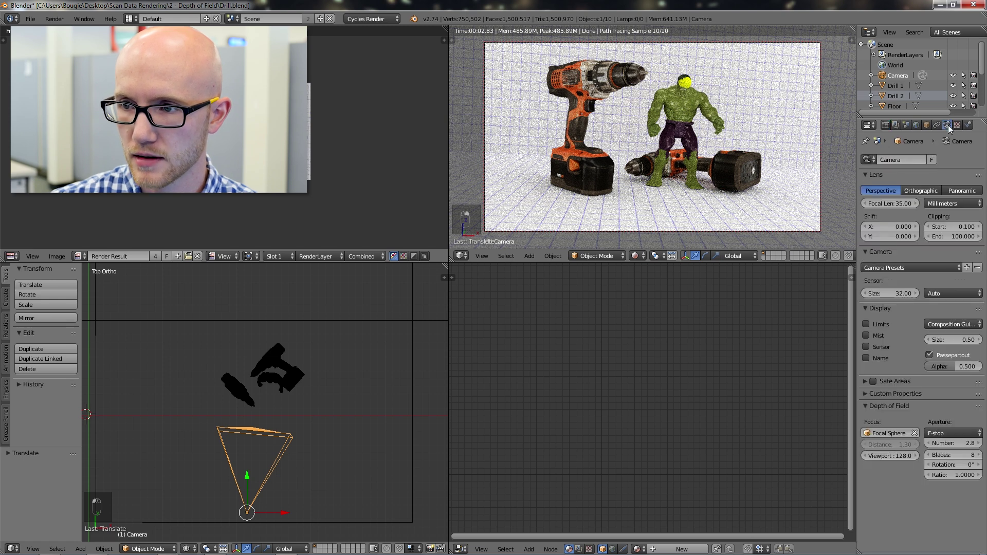
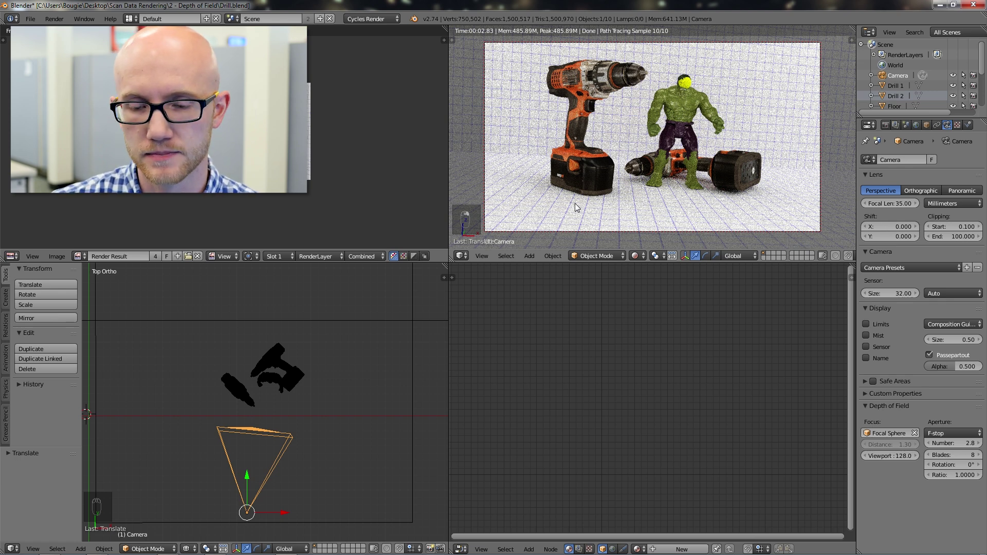
Inspect the scene's set-up in the top view by selecting the overhead light plane, the floor and the back wall in turn
scroll(314, 374, down, 3)
scroll(315, 376, down, 1)
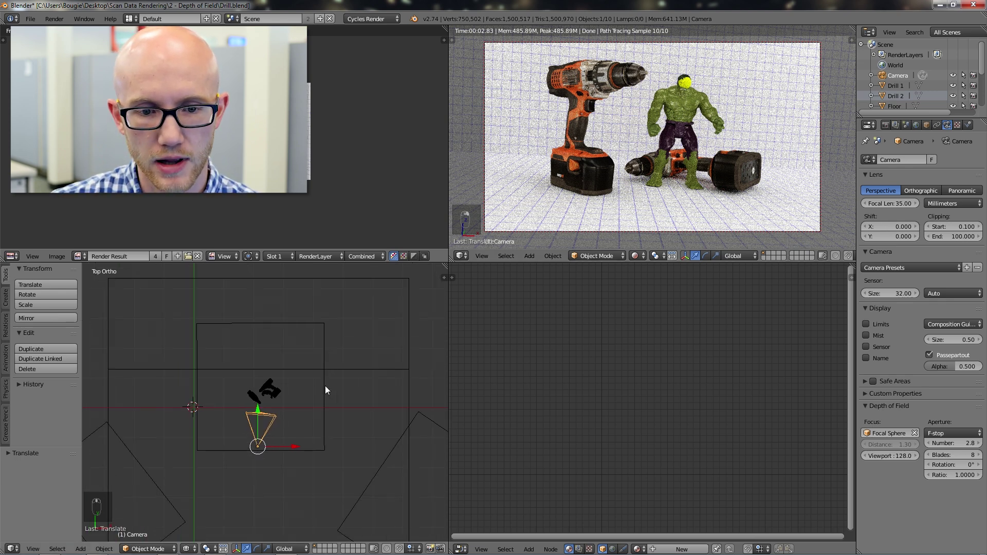
right_click(323, 389)
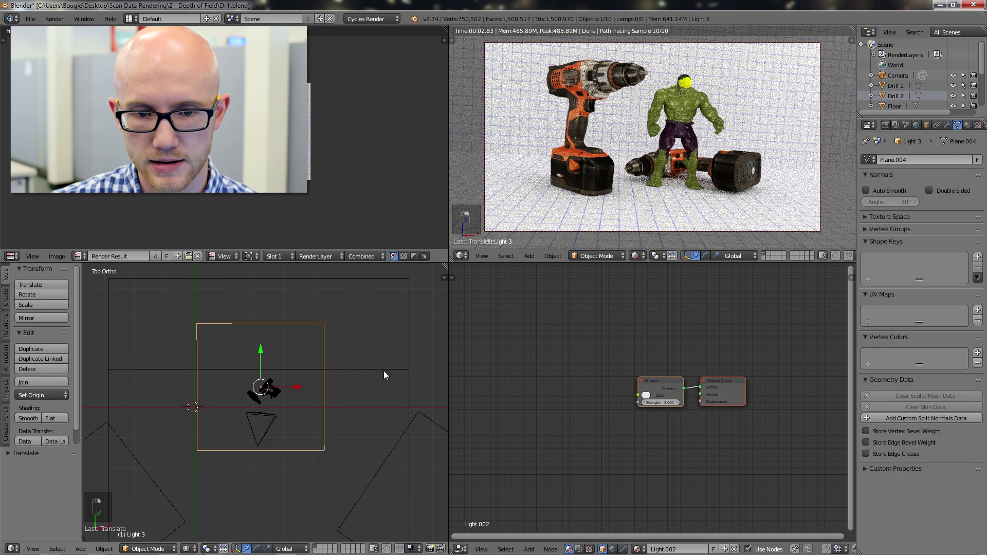
right_click(408, 386)
scroll(367, 396, down, 4)
scroll(363, 414, up, 2)
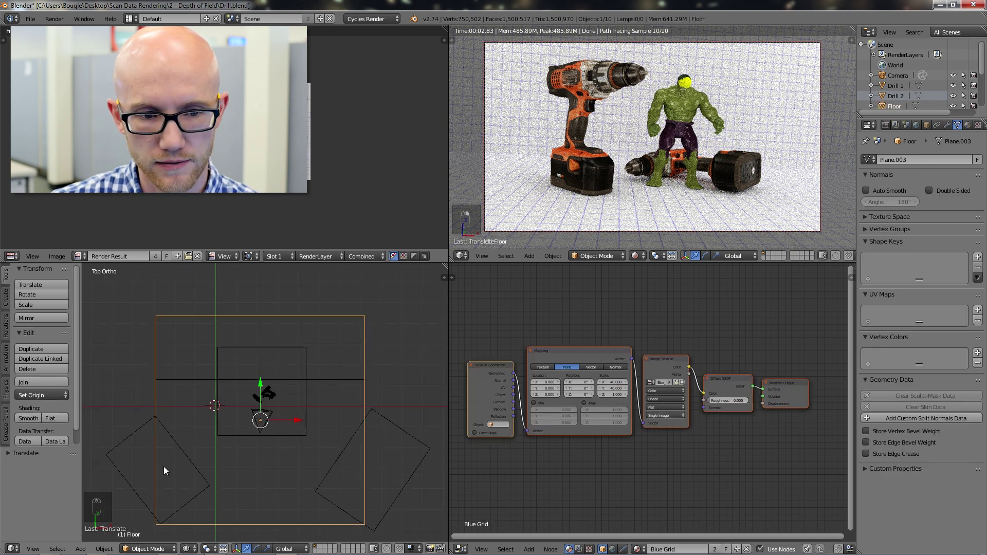
scroll(979, 65, down, 4)
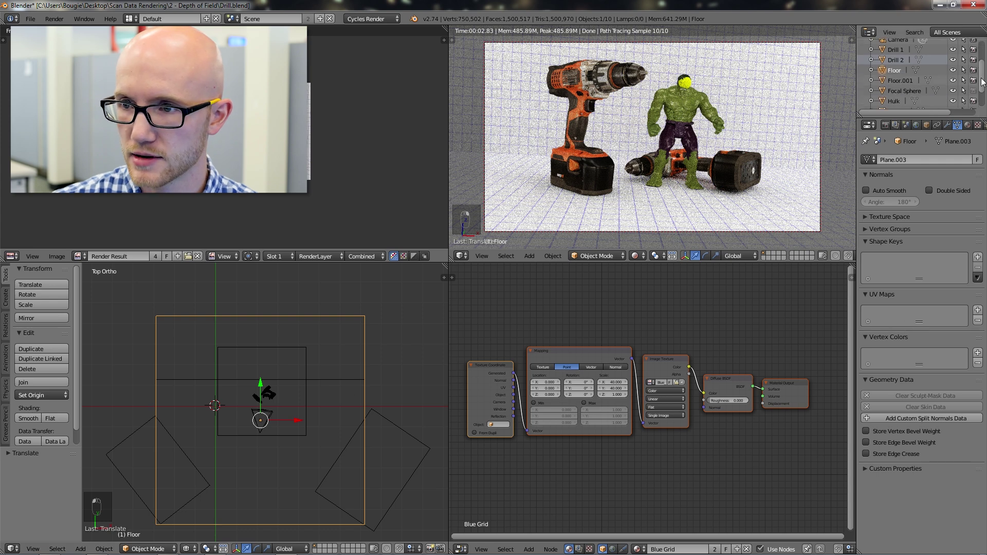
right_click(338, 380)
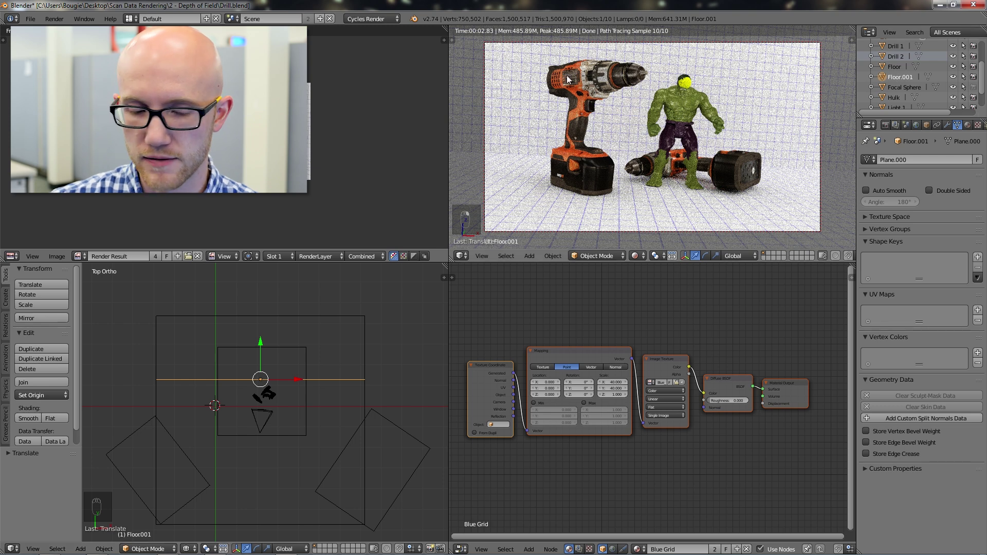
Select the floor plane and examine the Mapping node of its Blue Grid material
right_click(365, 392)
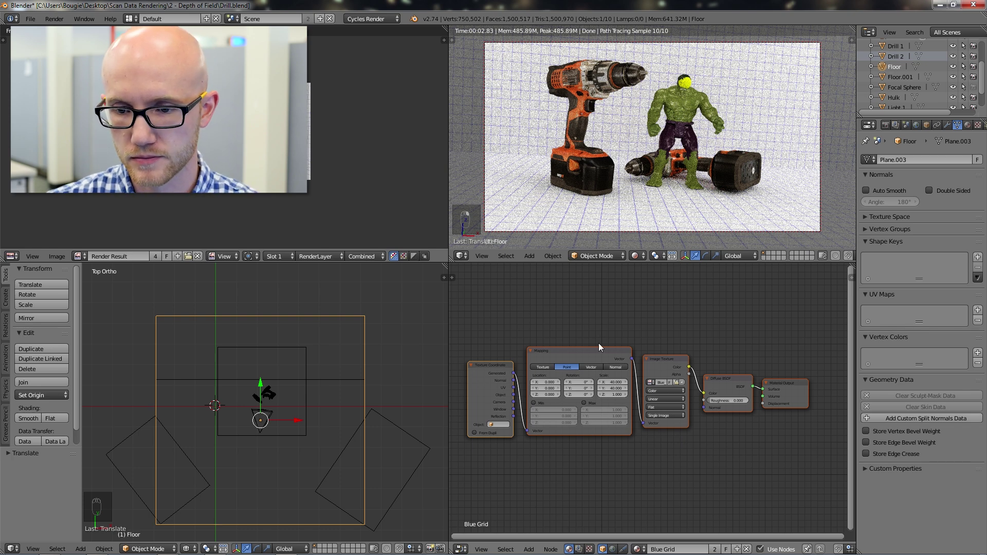
scroll(601, 375, up, 3)
scroll(602, 374, left, 4)
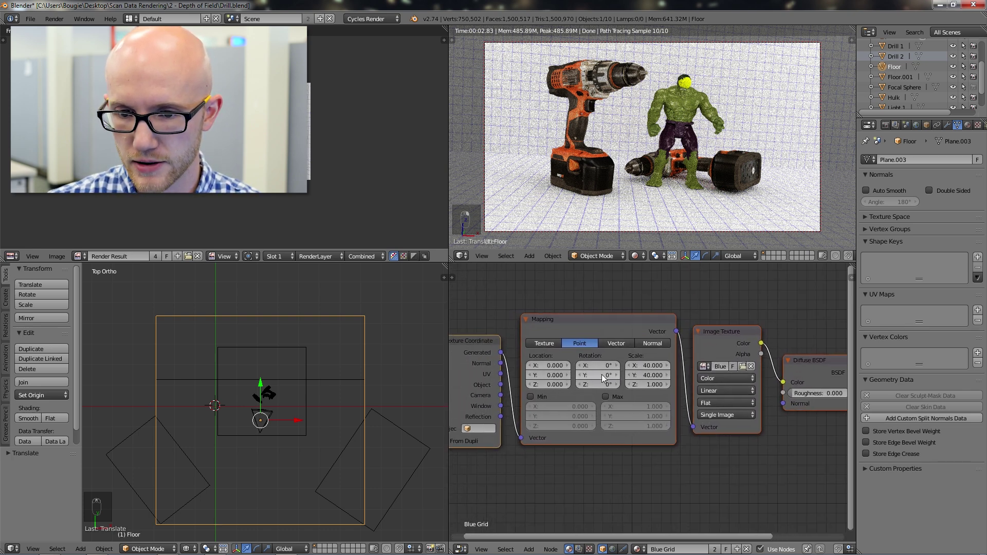
Follow the Blue Grid node chain from Mapping to Material Output and nudge the Image Texture node slightly upward
scroll(636, 465, right, 3)
ctrl+scroll(636, 464, right, 4)
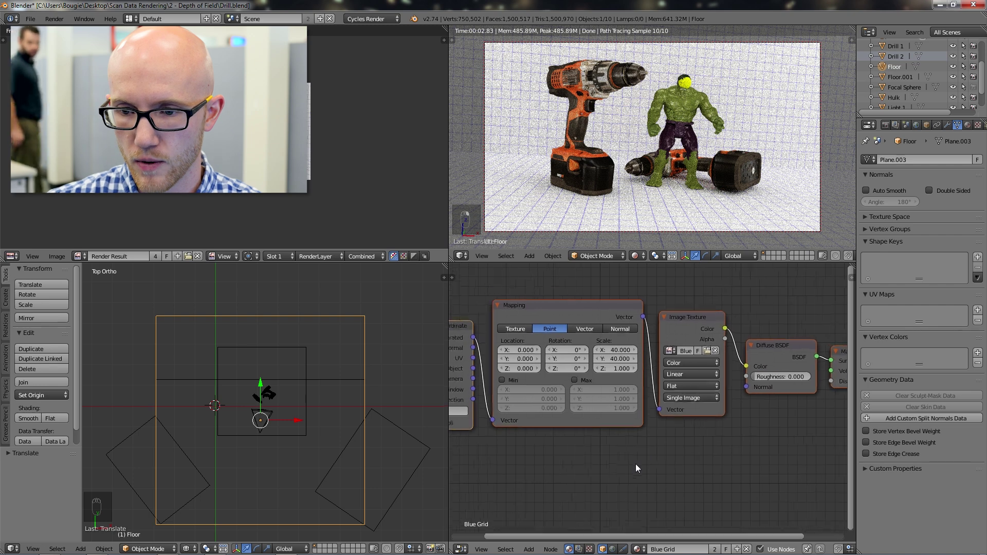
scroll(641, 464, down, 1)
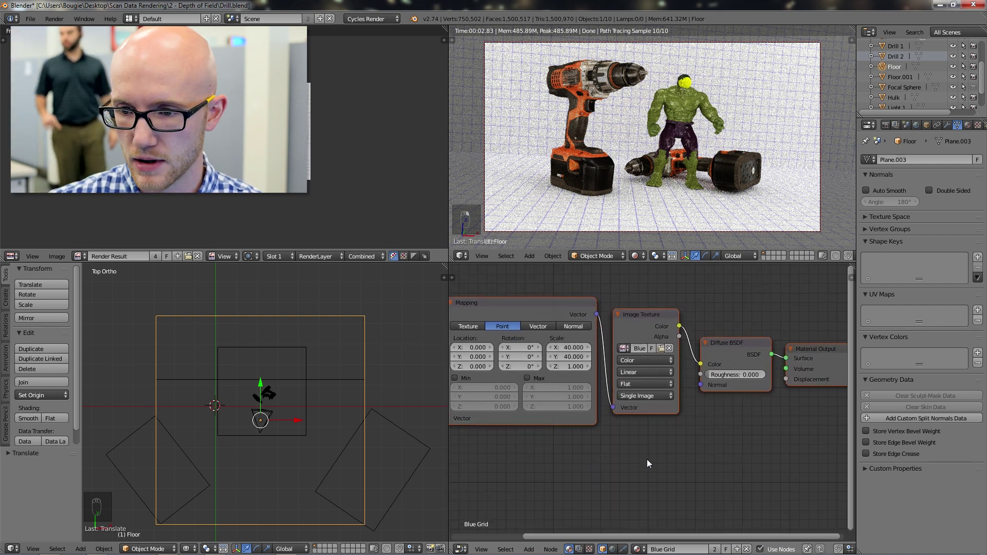
ctrl+scroll(658, 455, right, 2)
scroll(662, 454, up, 2)
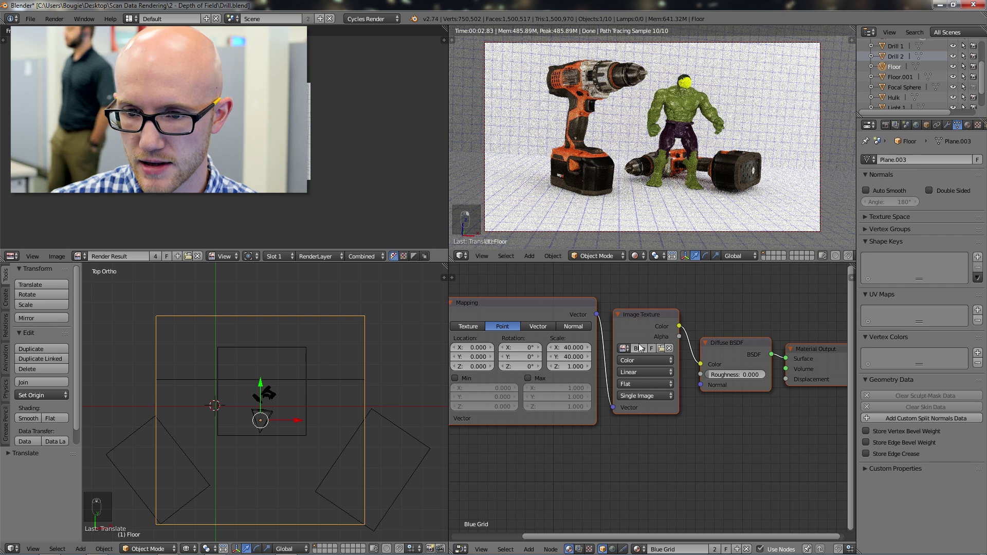
mouse_move(636, 315)
mouse_down()
mouse_move(652, 310)
mouse_move(639, 310)
mouse_up()
Set the Mapping node's X and Y scale to 60 for a denser grid on the floor
click(519, 305)
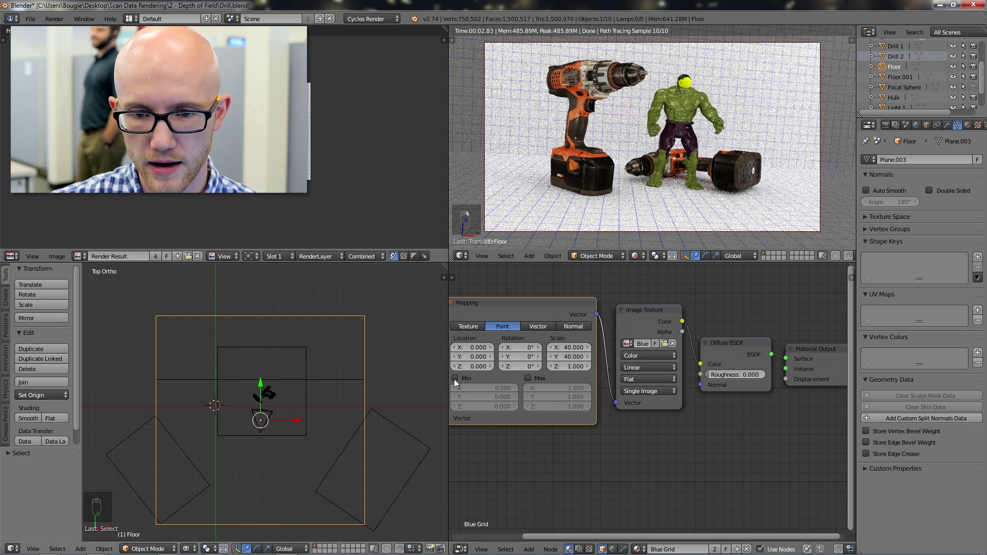
double_click(575, 348)
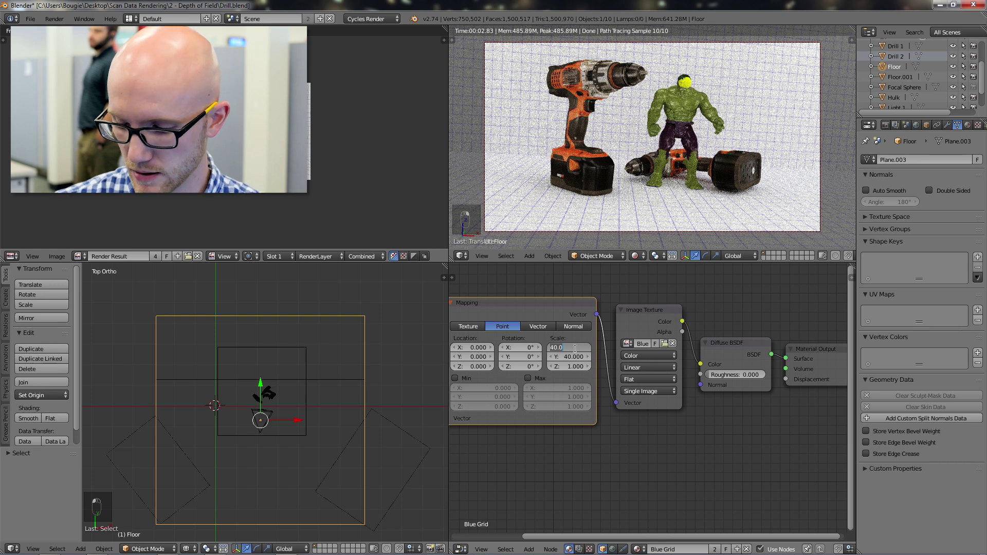
text(60)
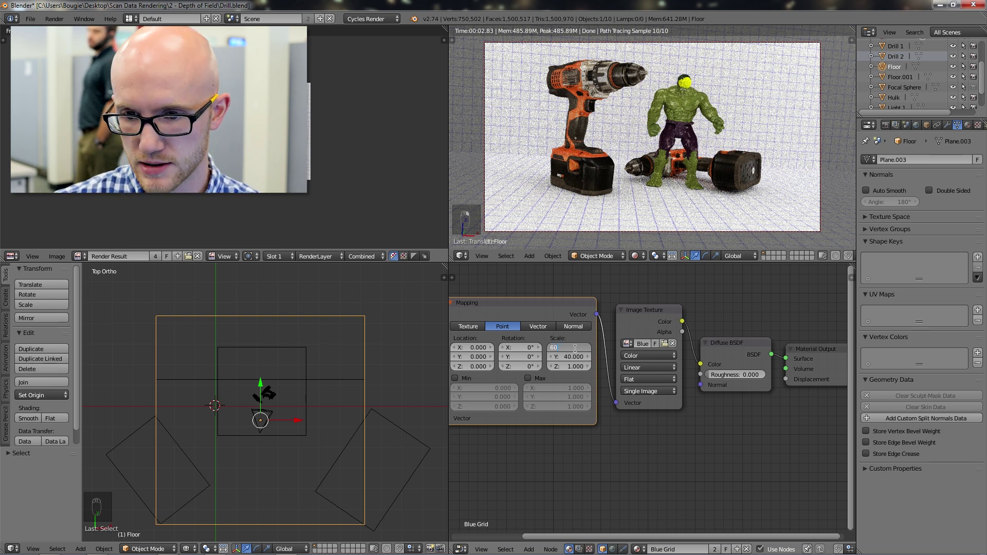
key(Return)
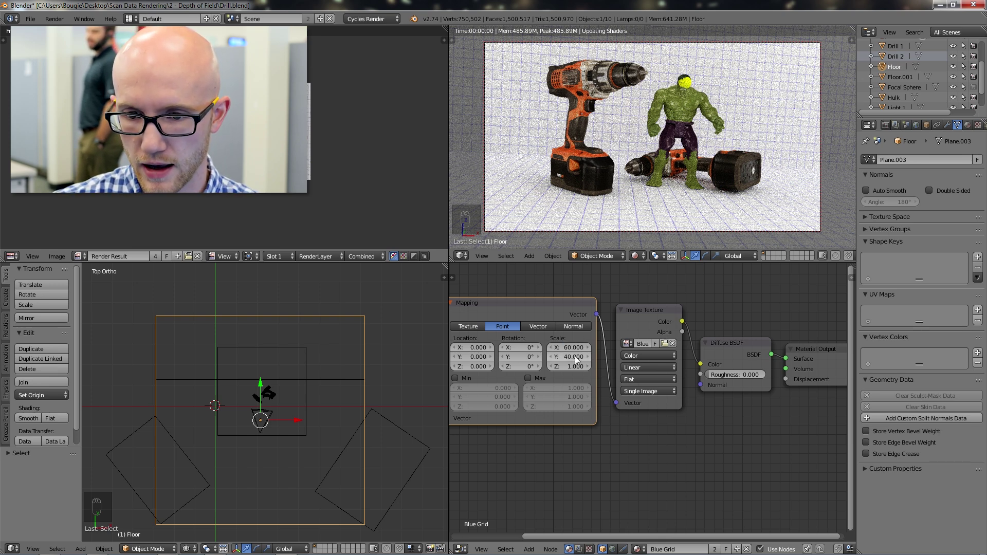
double_click(575, 356)
text(60)
key(Return)
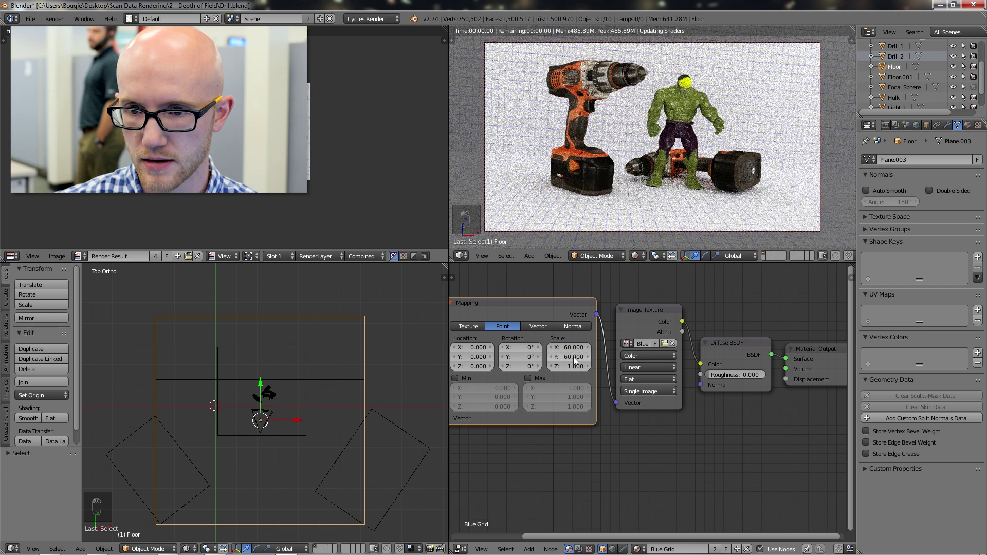
Set the Mapping node's X and Y scale to 20 to enlarge the grid squares
double_click(575, 348)
text(20)
key(Return)
double_click(573, 357)
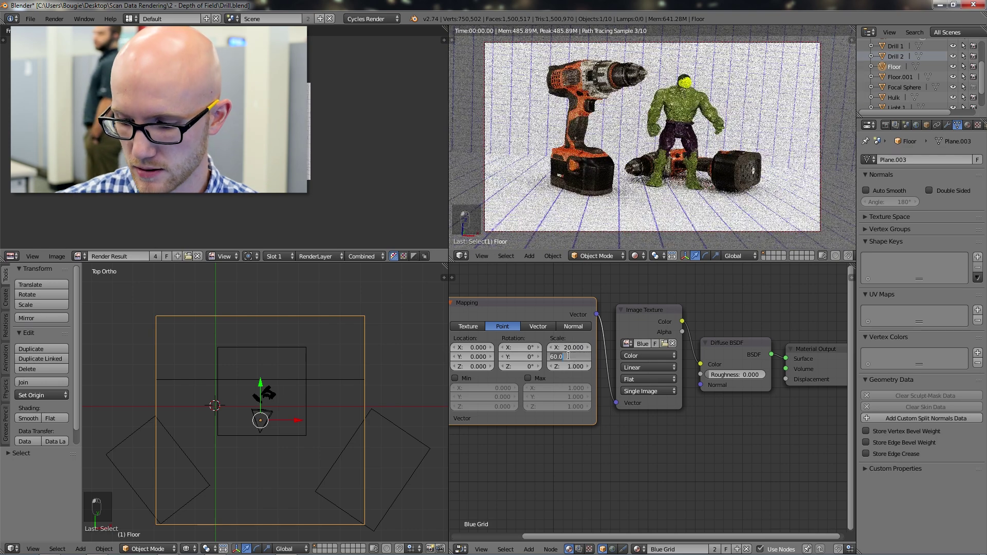
text(20)
key(Return)
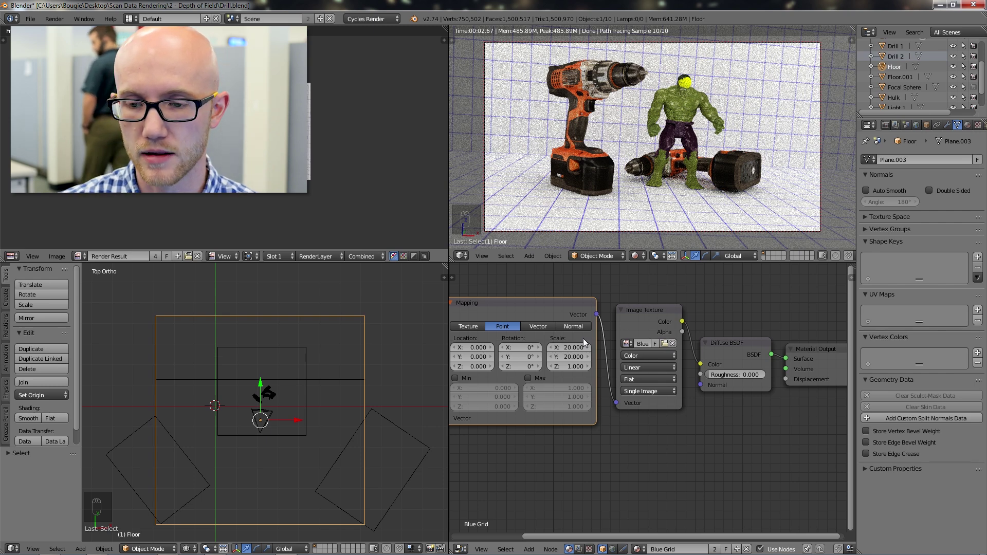
View the image files available for the Image Texture node, leave the file browser, and shift the node slightly upward
click(665, 344)
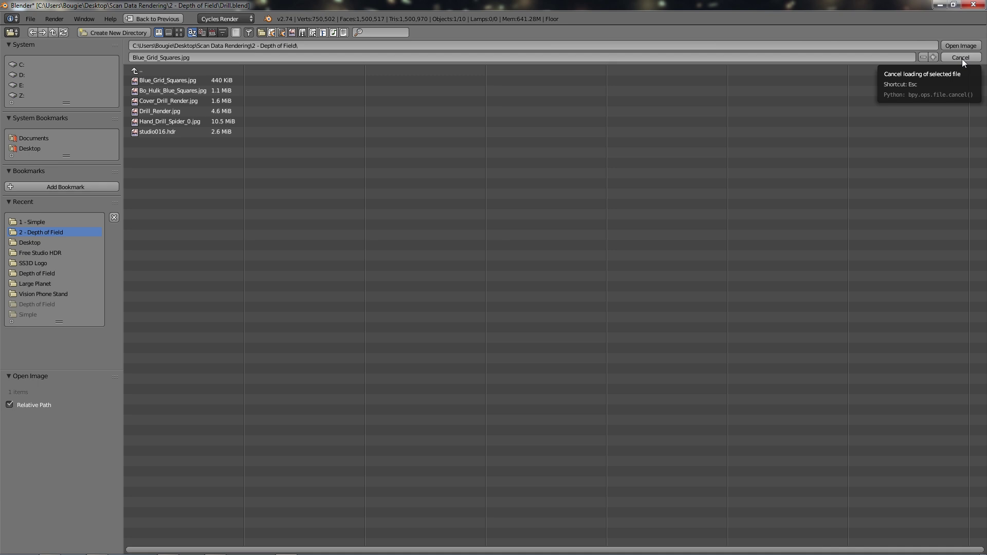
key(Return)
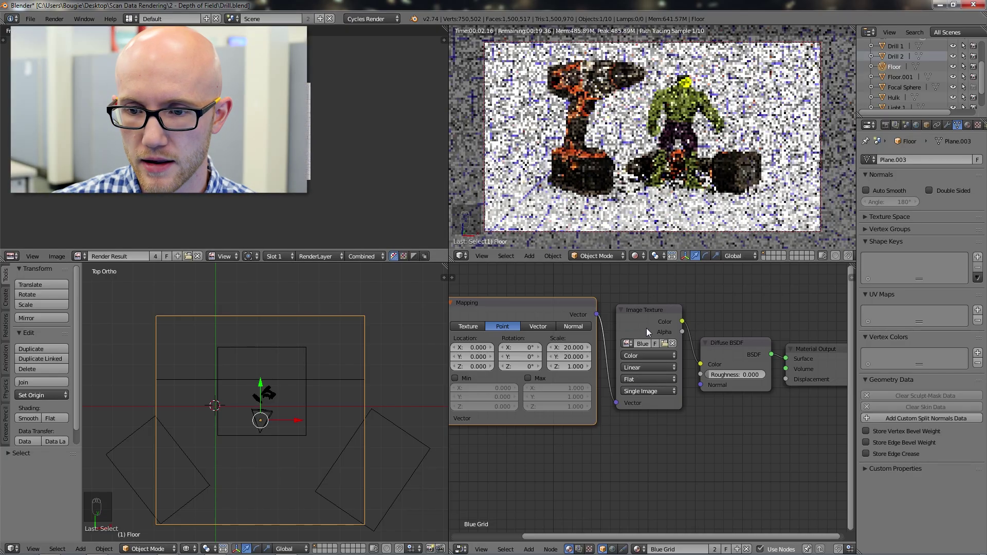
click(647, 310)
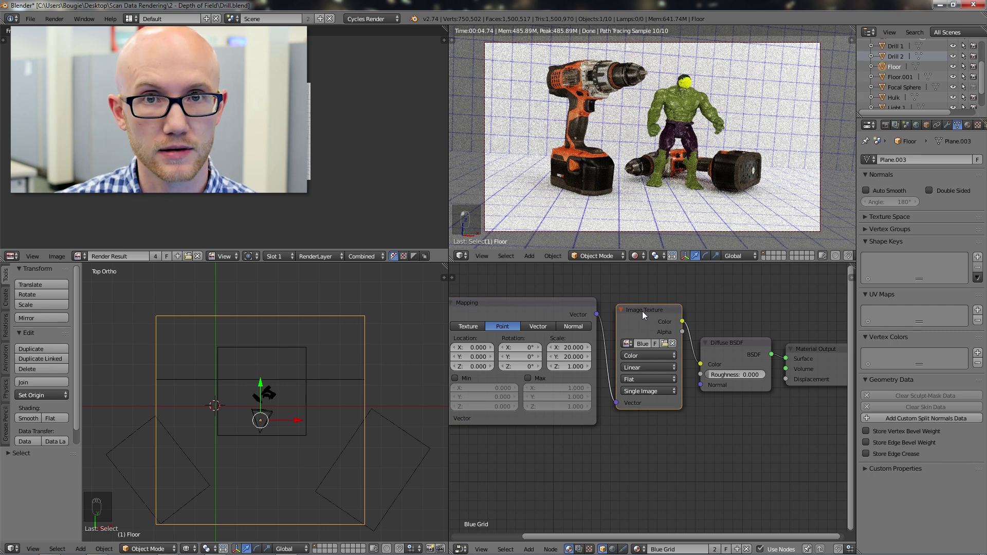
drag(649, 310, 649, 301)
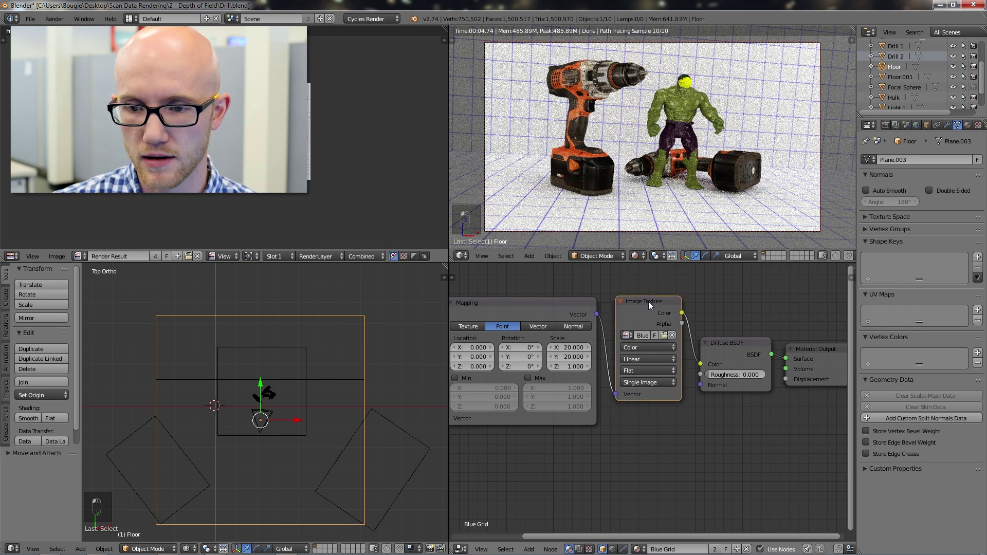